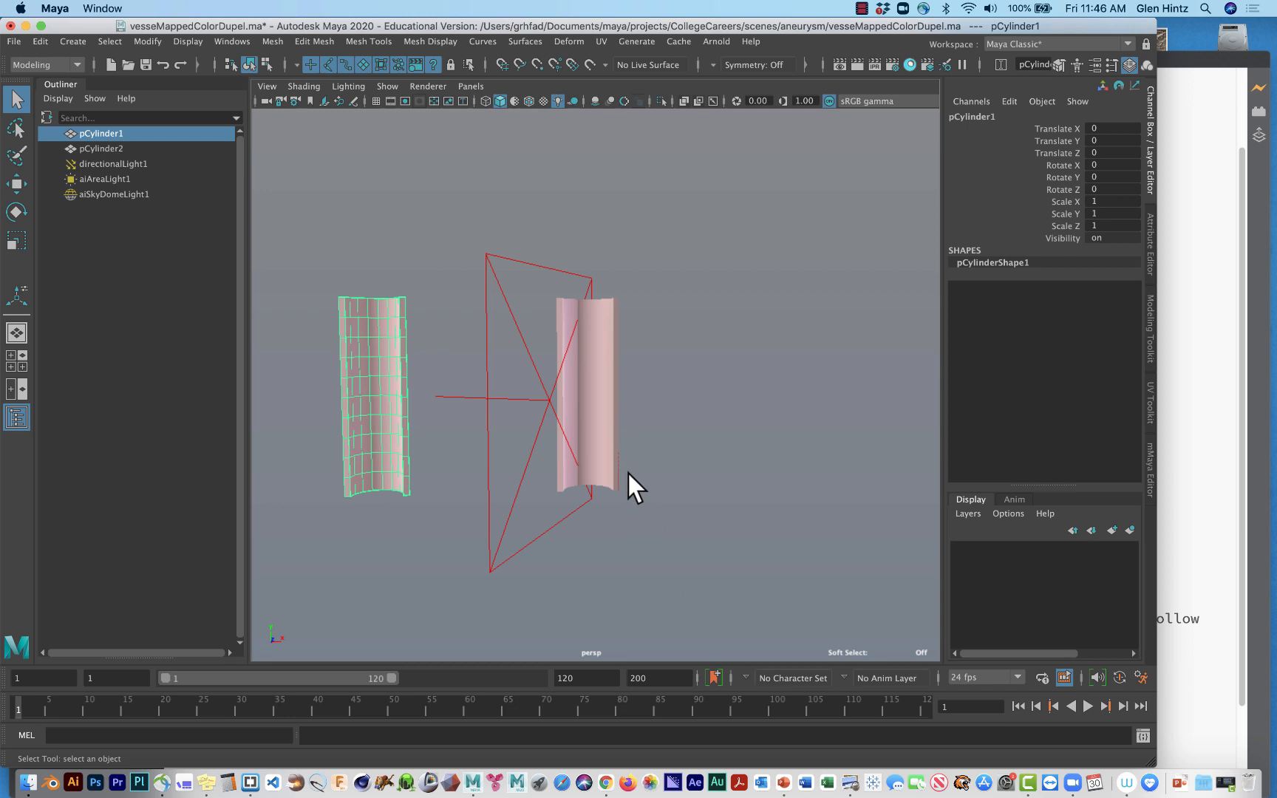
Hide every object type in the perspective viewport and show only polygons.
scroll(649, 501, "up", 6)
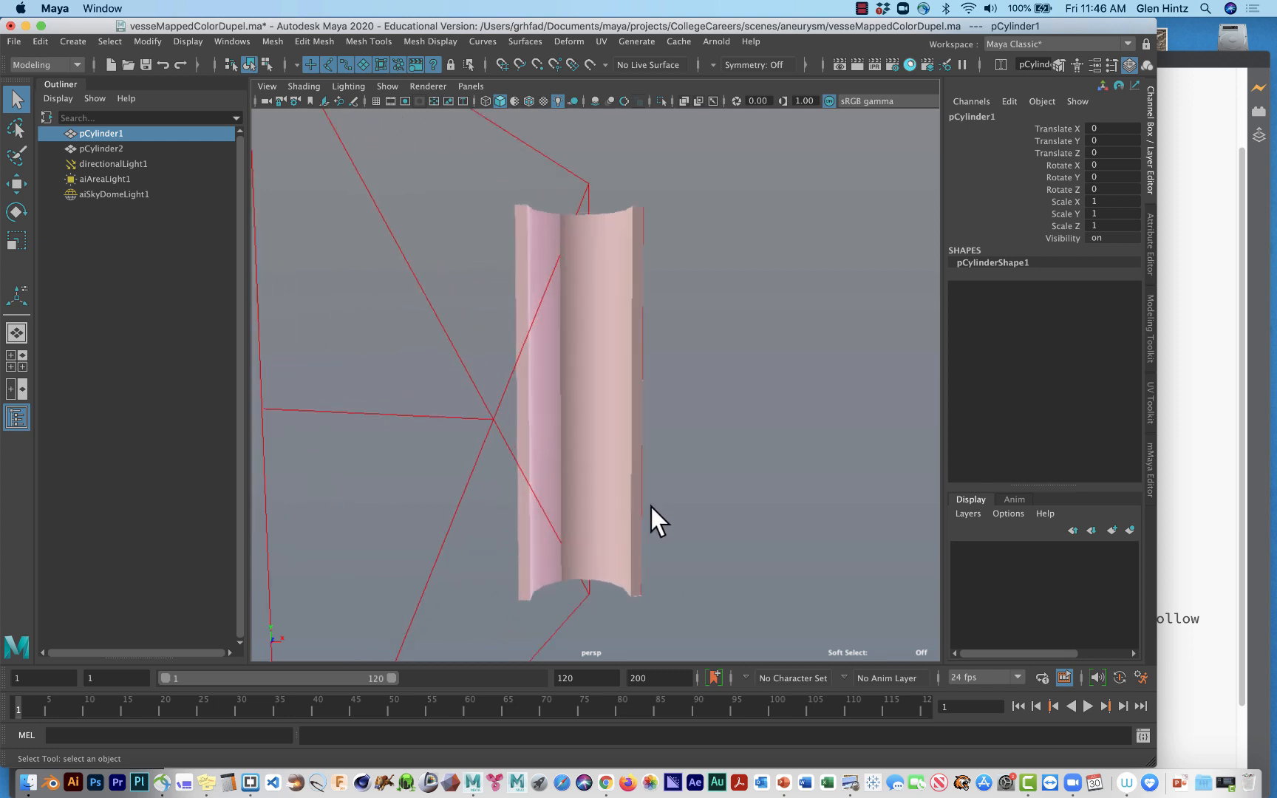
scroll(651, 507, "up", 2)
left_click(108, 194)
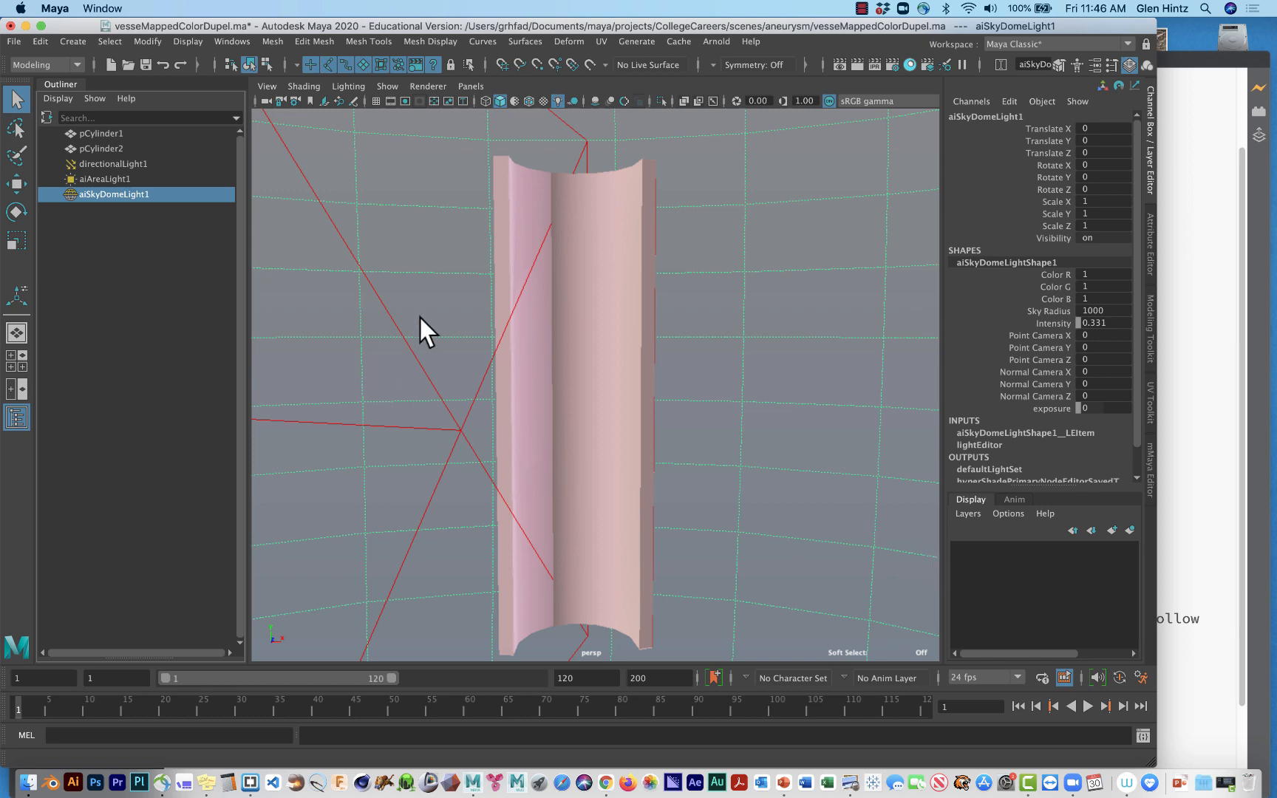
left_click(388, 85)
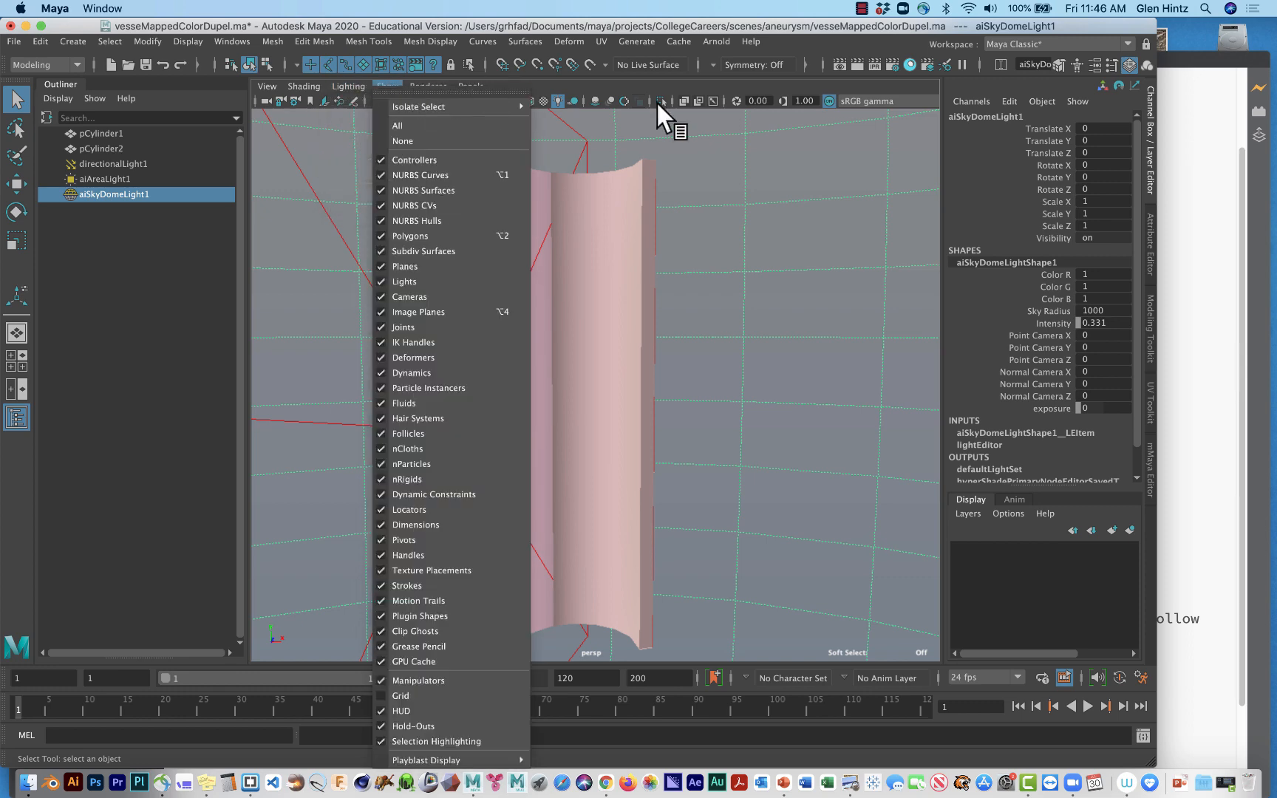
left_click(767, 319)
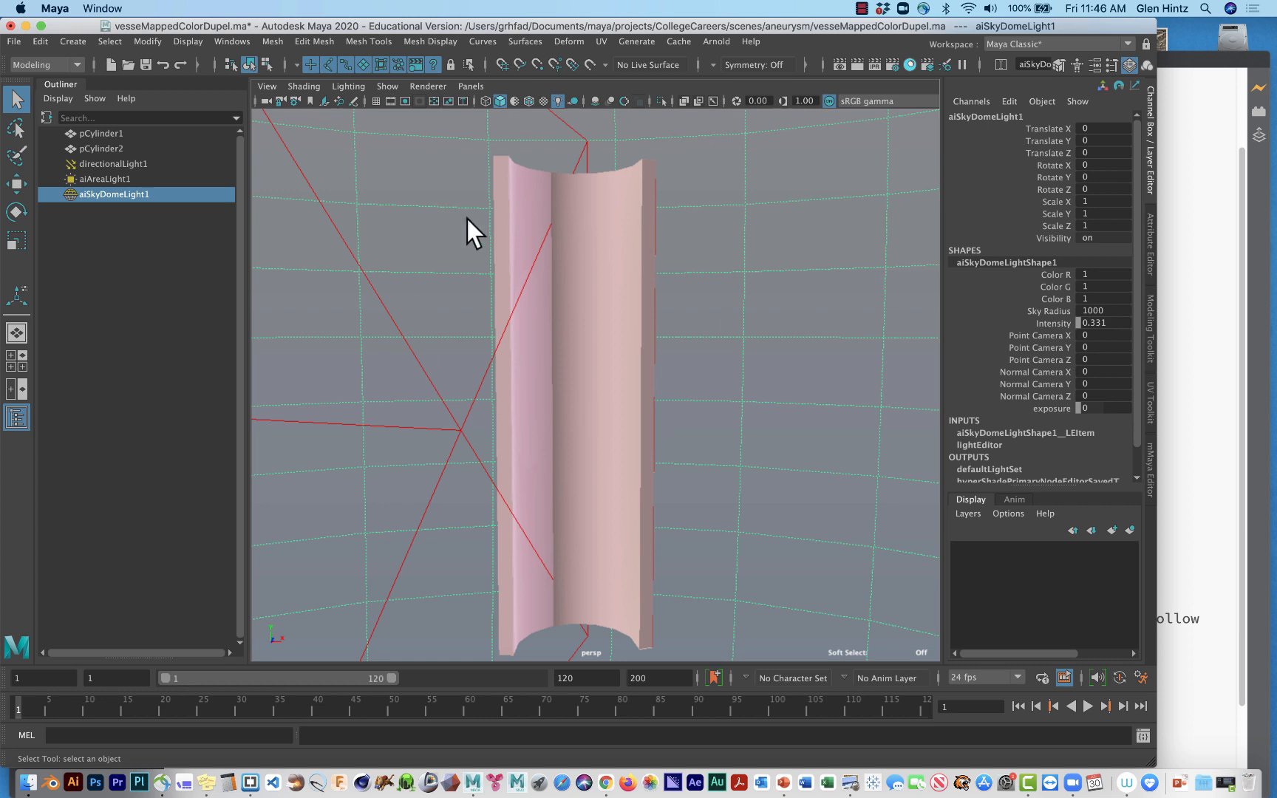
left_click(347, 87)
mouse_move(385, 84)
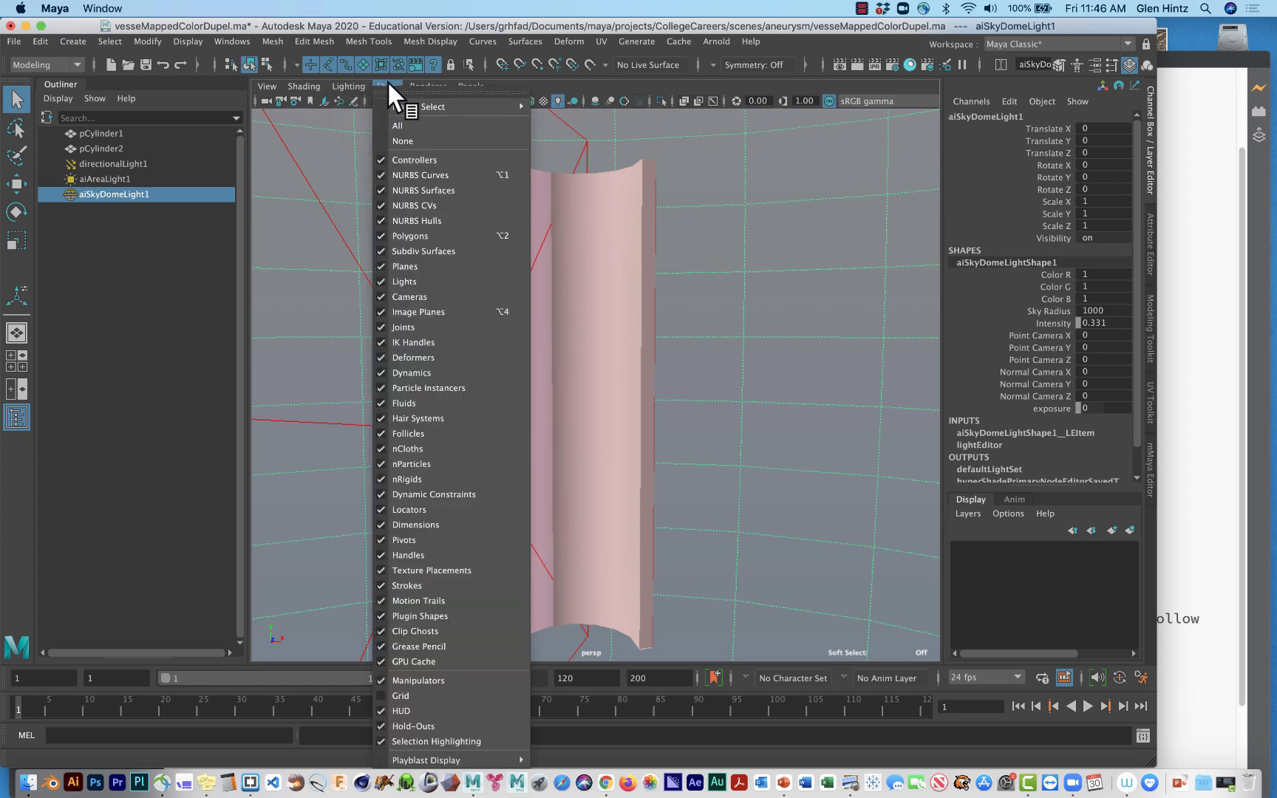
left_click(401, 140)
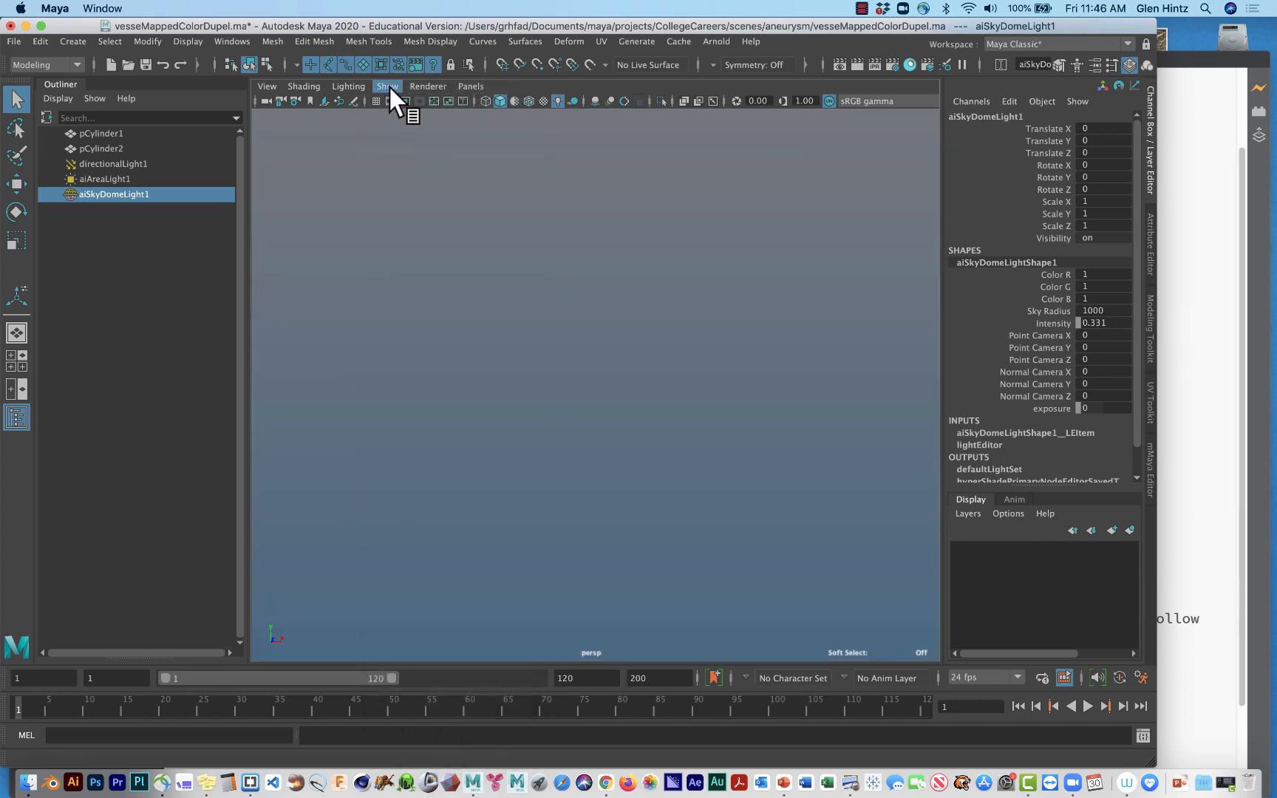
left_click(388, 84)
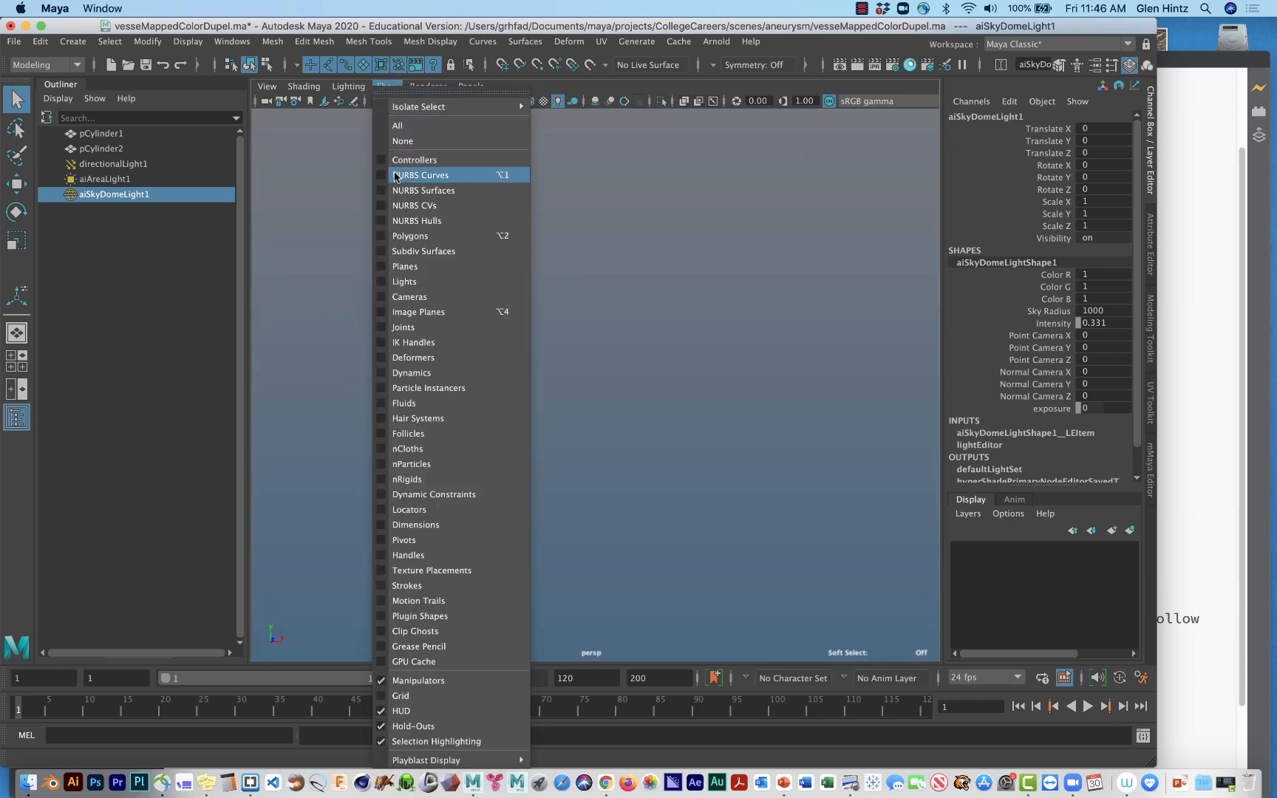
left_click(396, 236)
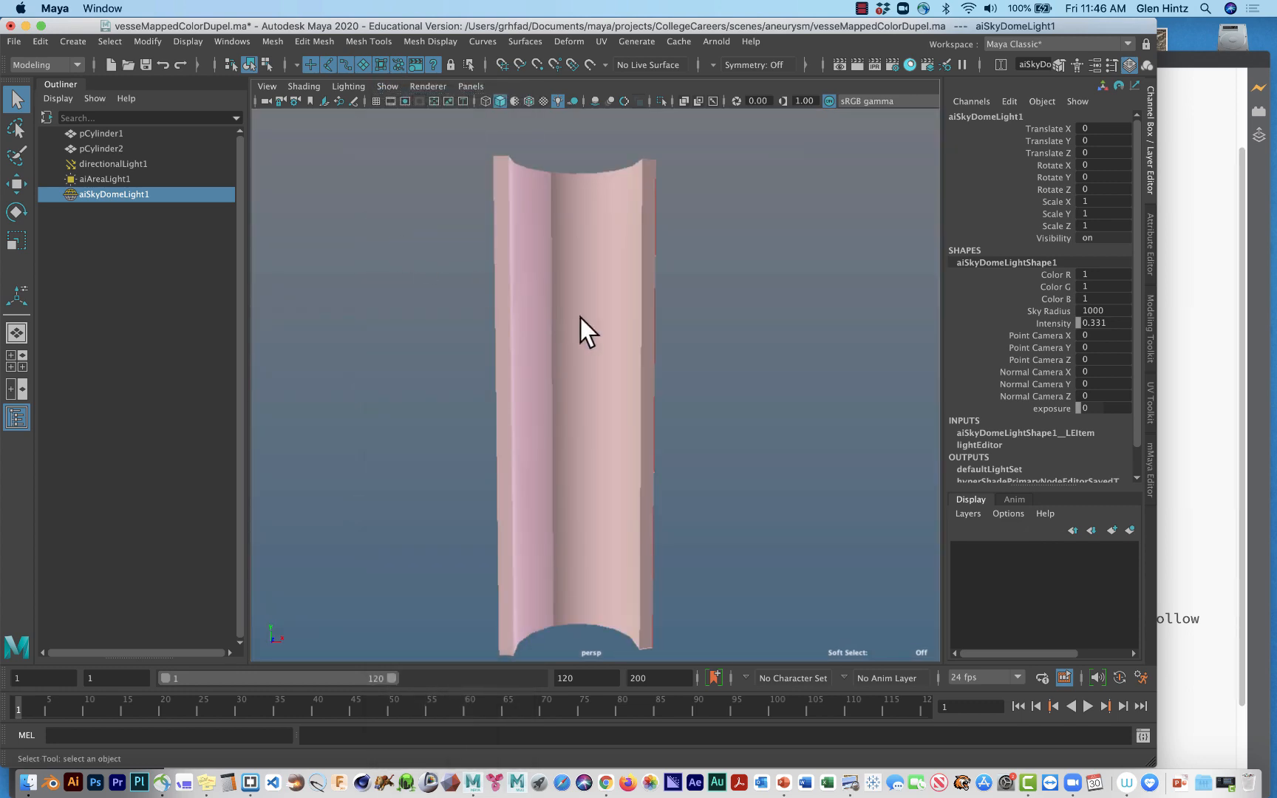
Select the half-cylinder vessel pCylinder2 and switch it to vertex editing.
left_click(613, 331)
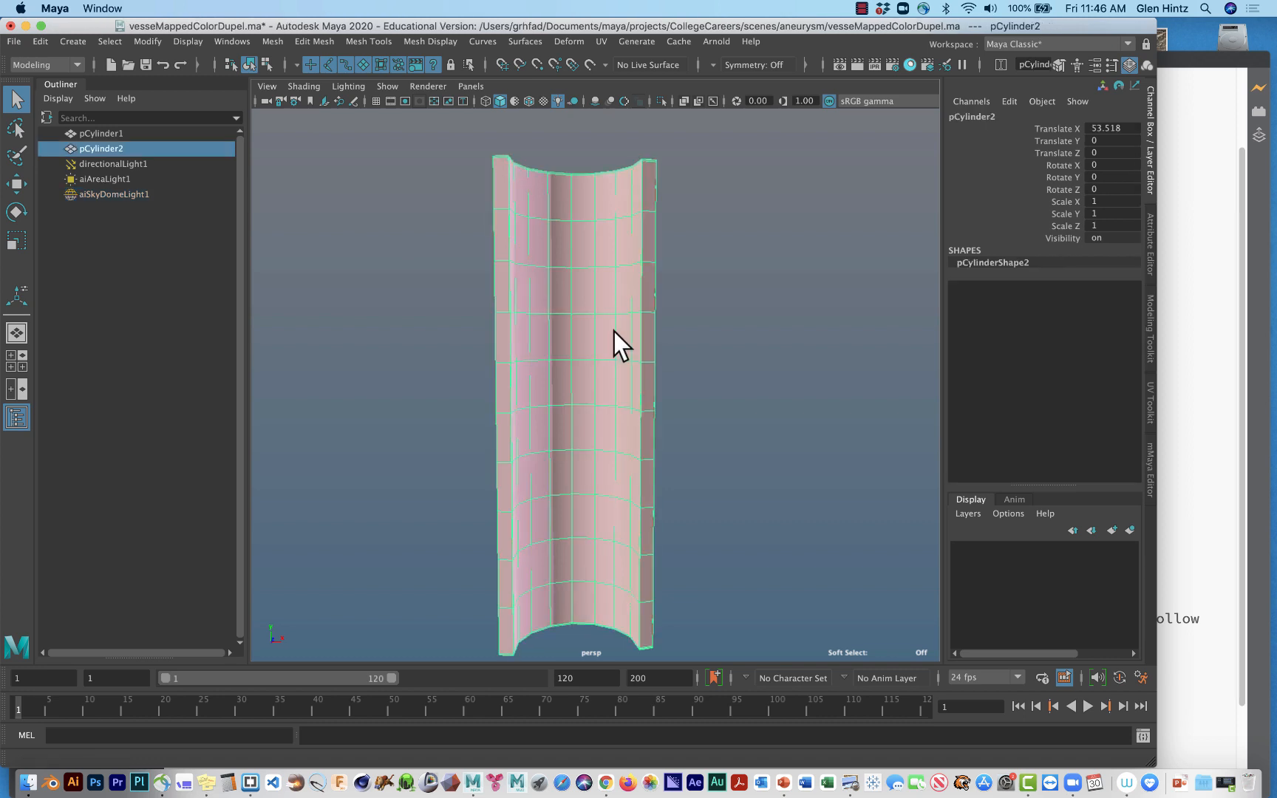
right_click_drag(761, 373, 870, 403, "alt")
right_click_drag(619, 362, 558, 365)
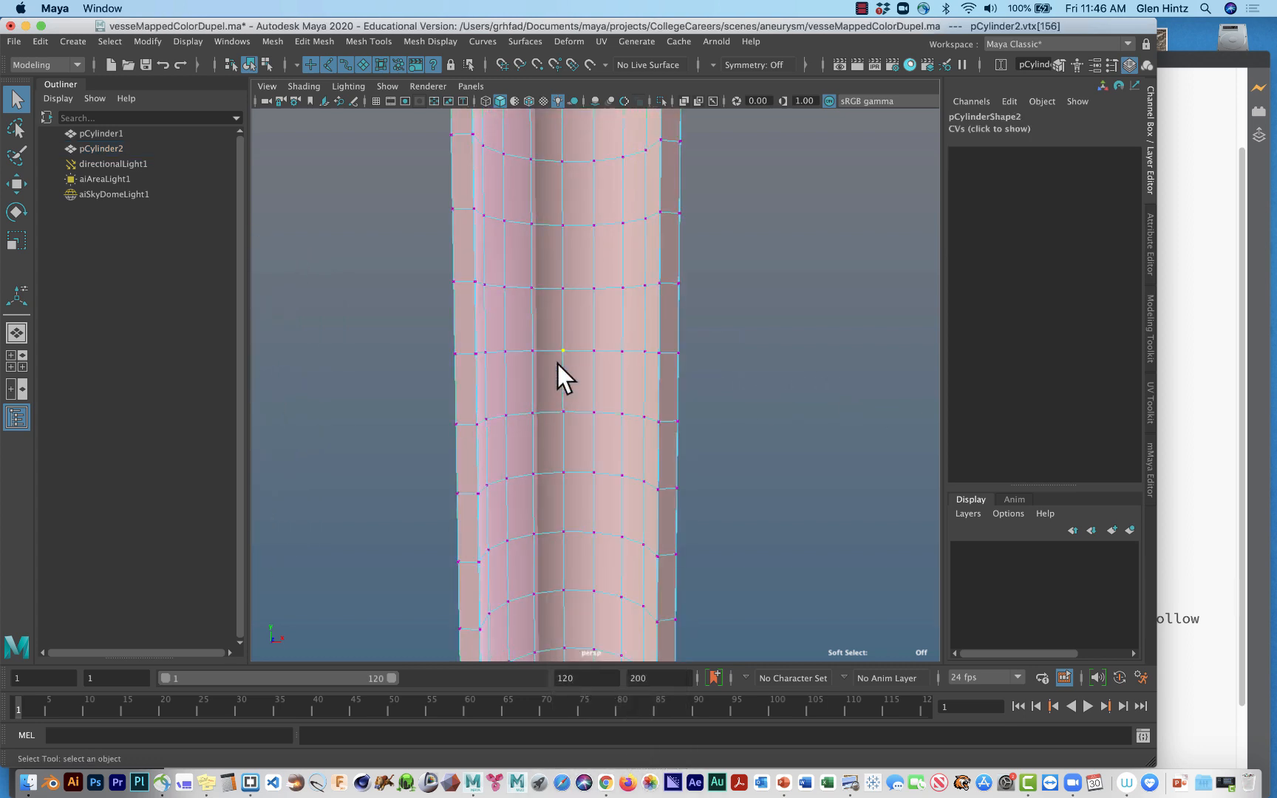
Shrink the Paint Selection brush and paint-select a patch of vertices on the middle of the vessel's inner wall.
left_click(17, 155)
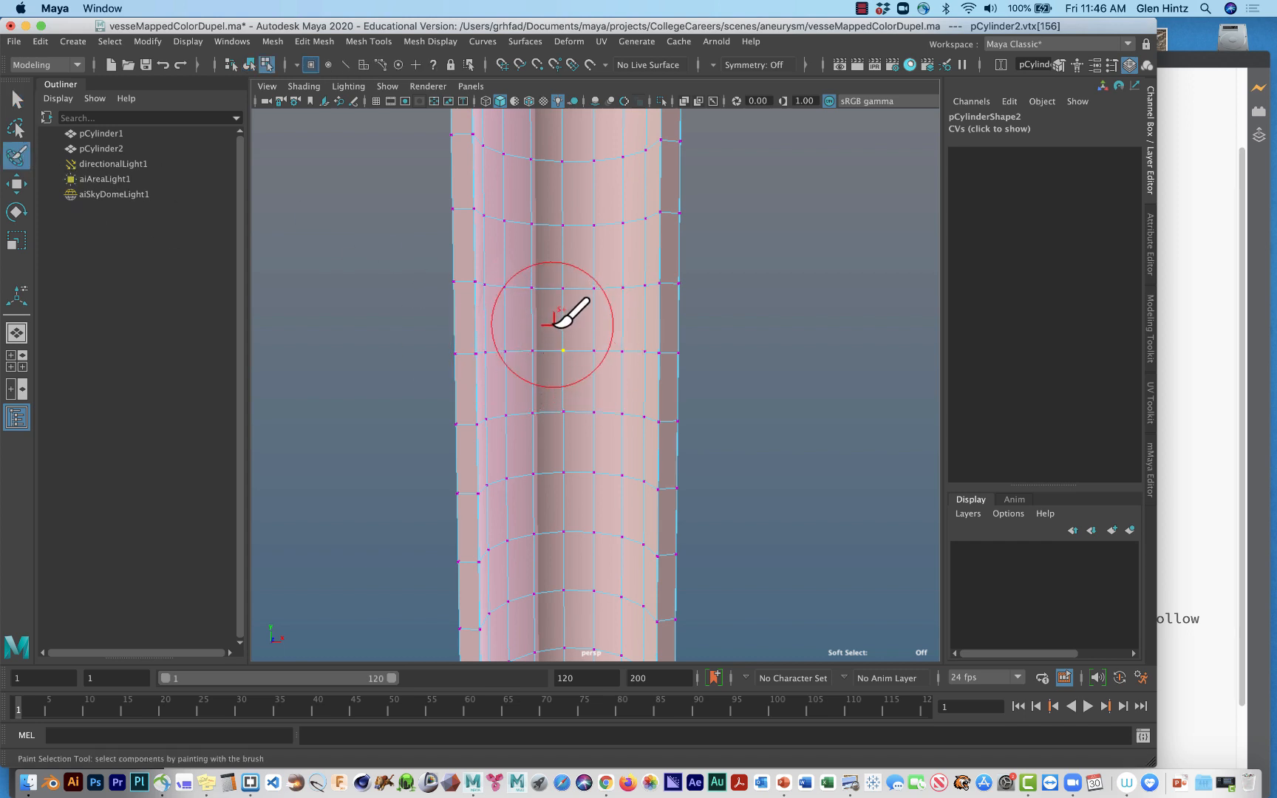
key("b")
mouse_move(553, 324)
left_mouse_down()
mouse_move(542, 322)
mouse_move(605, 334)
mouse_move(561, 337)
mouse_move(561, 296)
mouse_move(568, 430)
mouse_move(533, 368)
left_mouse_up()
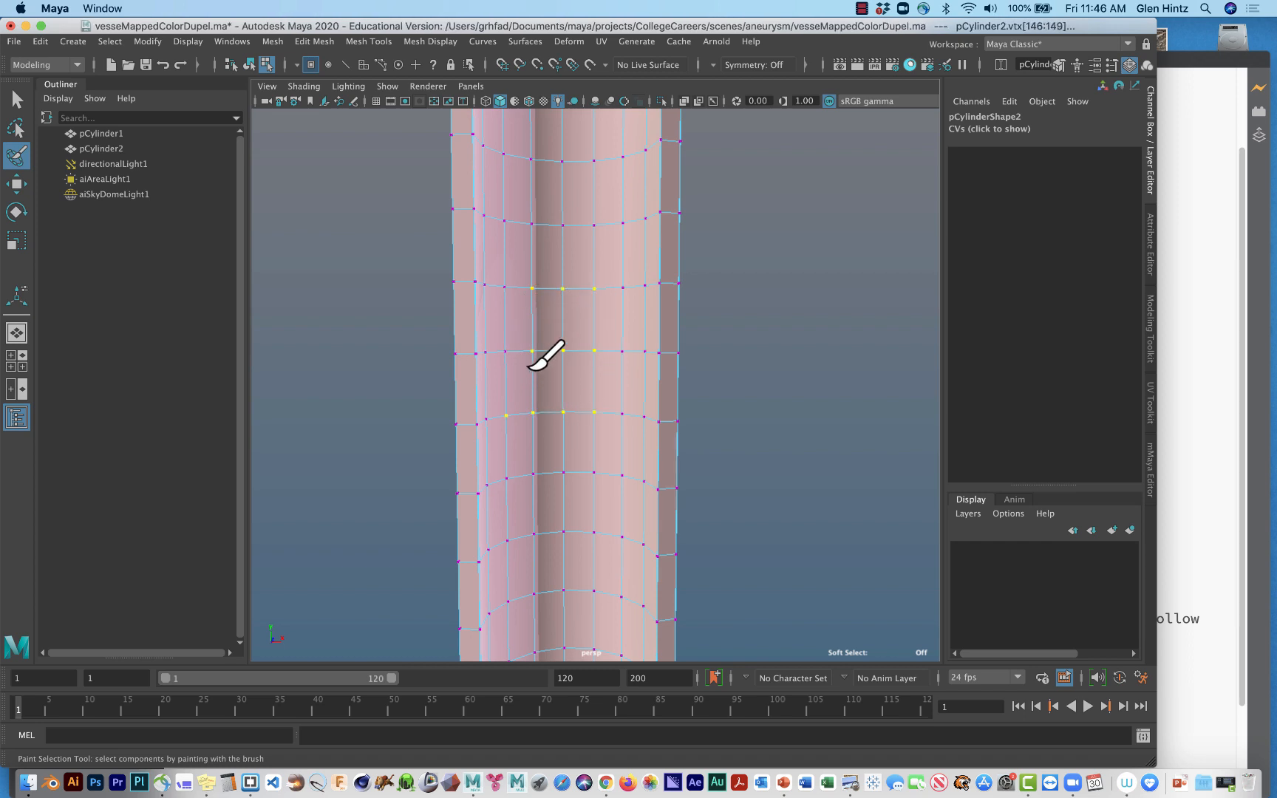
left_click_drag(579, 446, 573, 458)
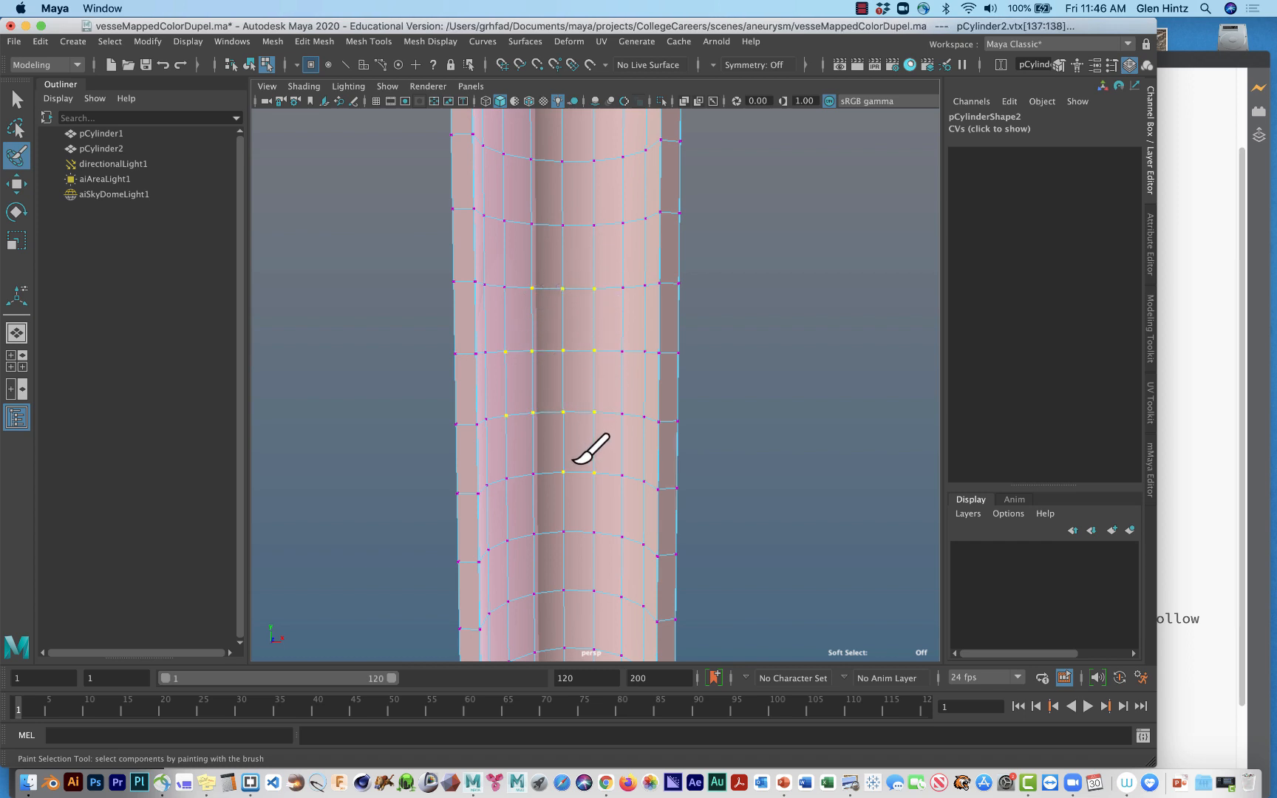
Set the viewport to default lighting and display the model with the default material.
left_click(347, 84)
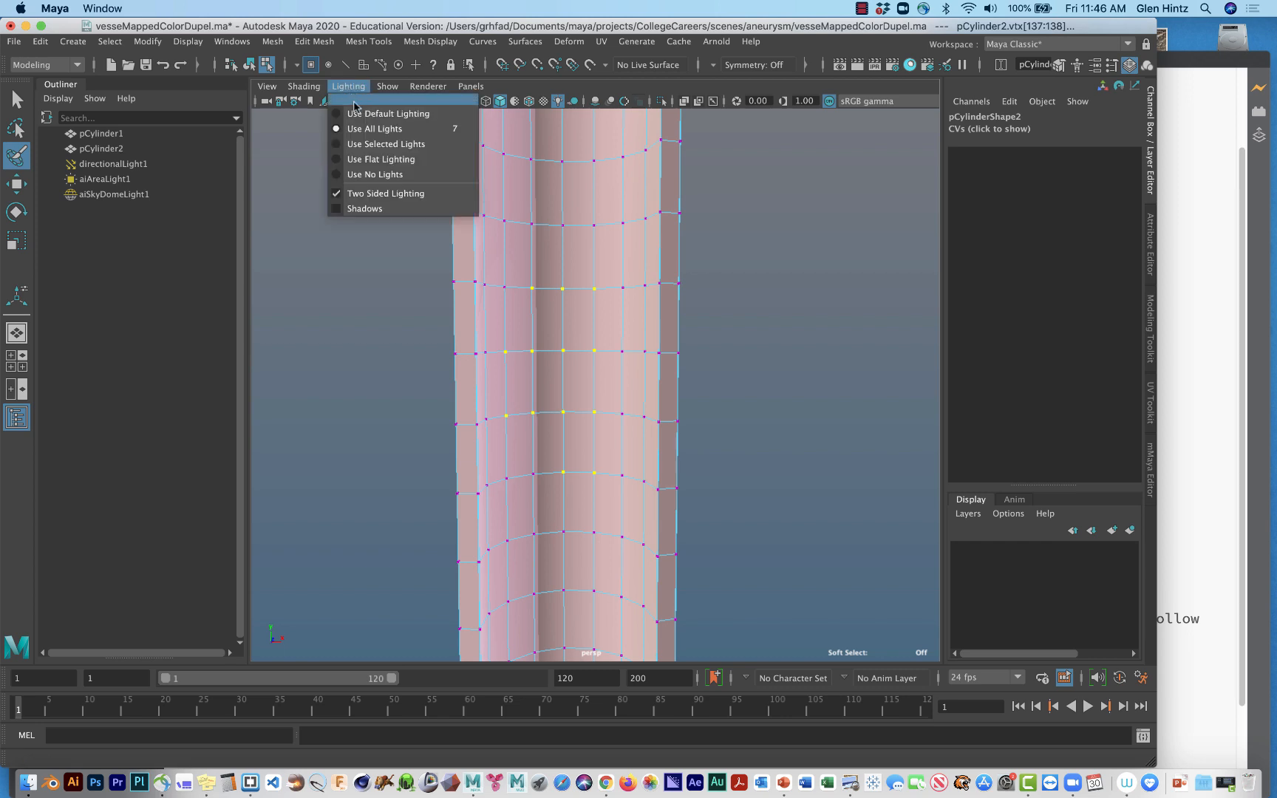
left_click(369, 112)
left_click(302, 79)
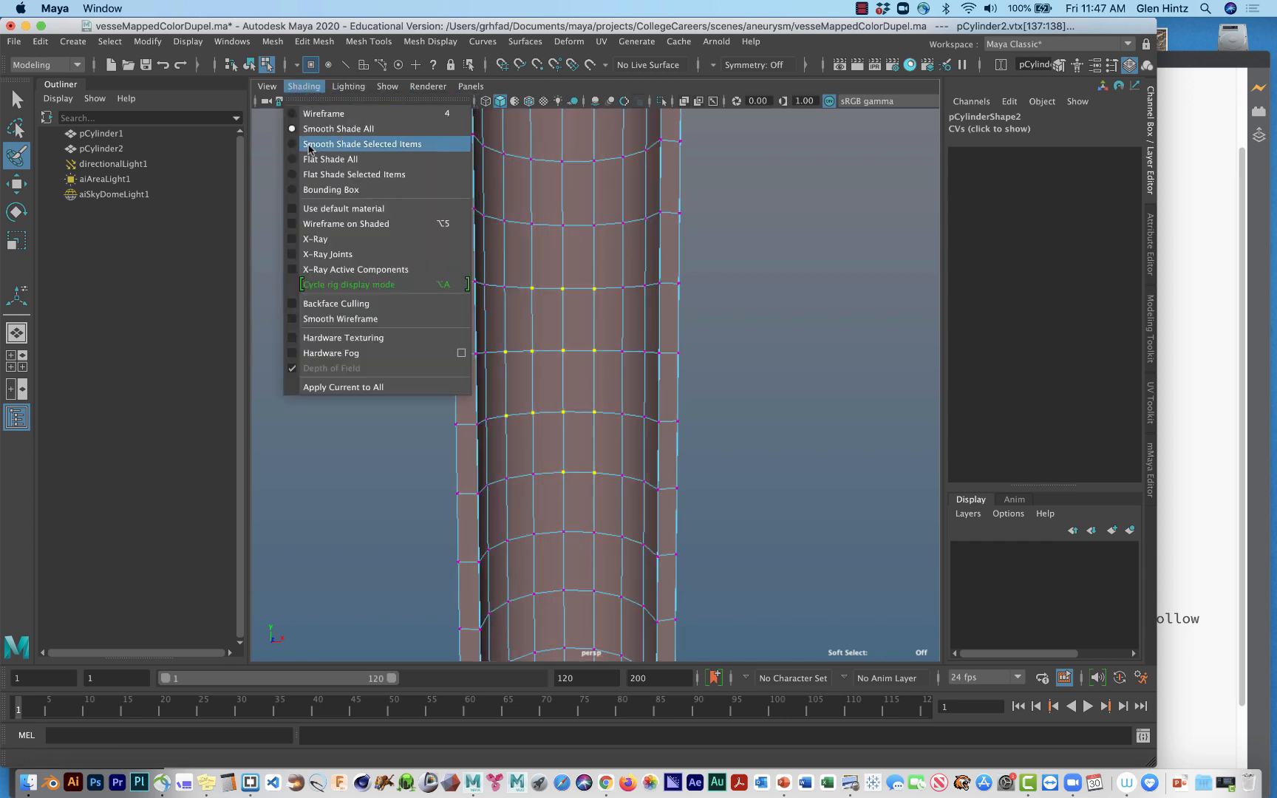
left_click(331, 210)
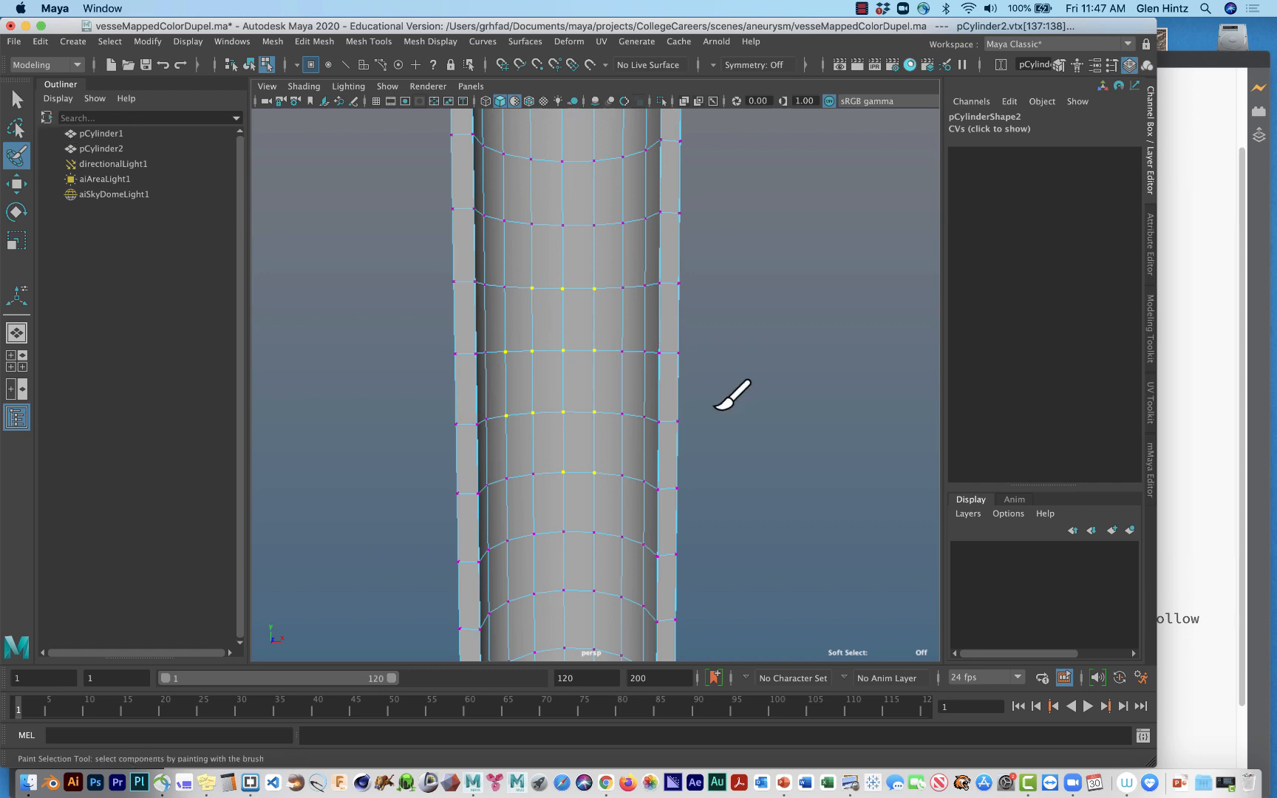
left_click_drag(795, 408, 754, 426, "alt")
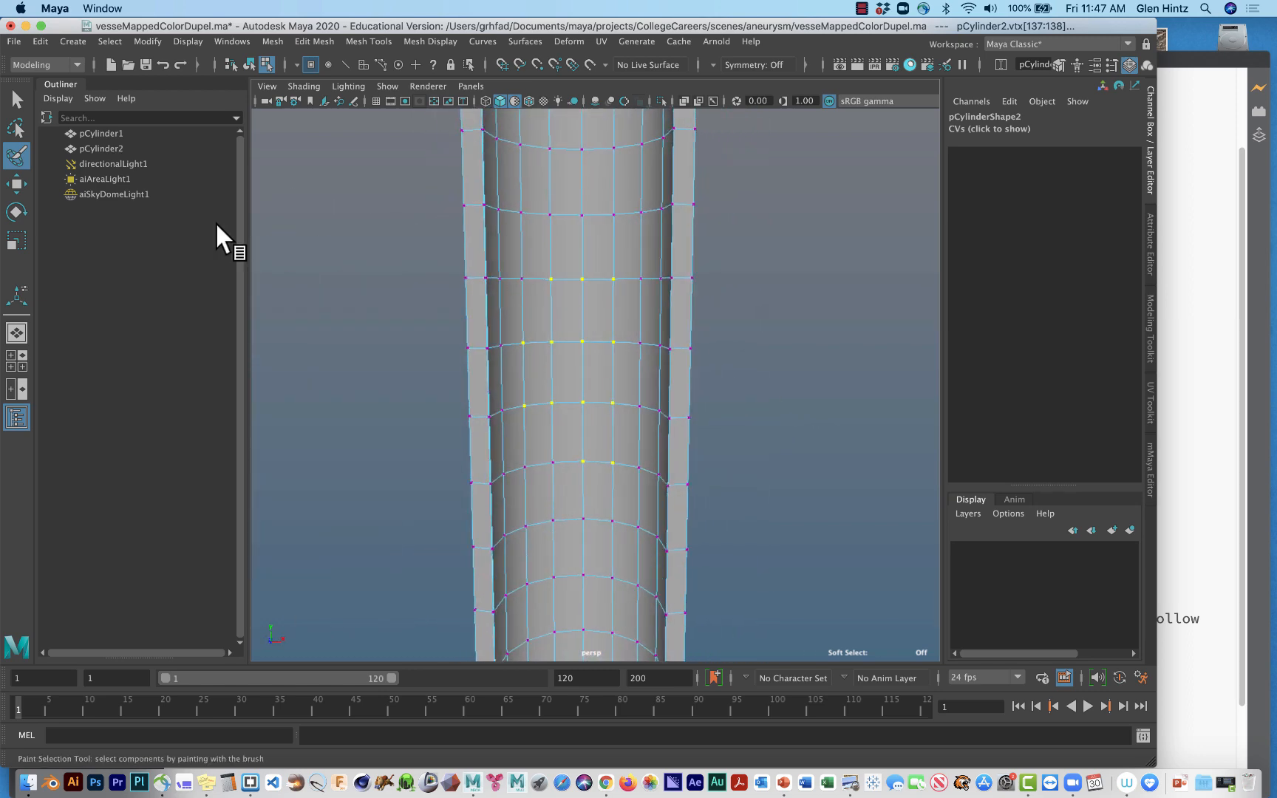
Try a box selection of a three-by-three block of vertices on the inner wall, and clear it.
left_click(17, 99)
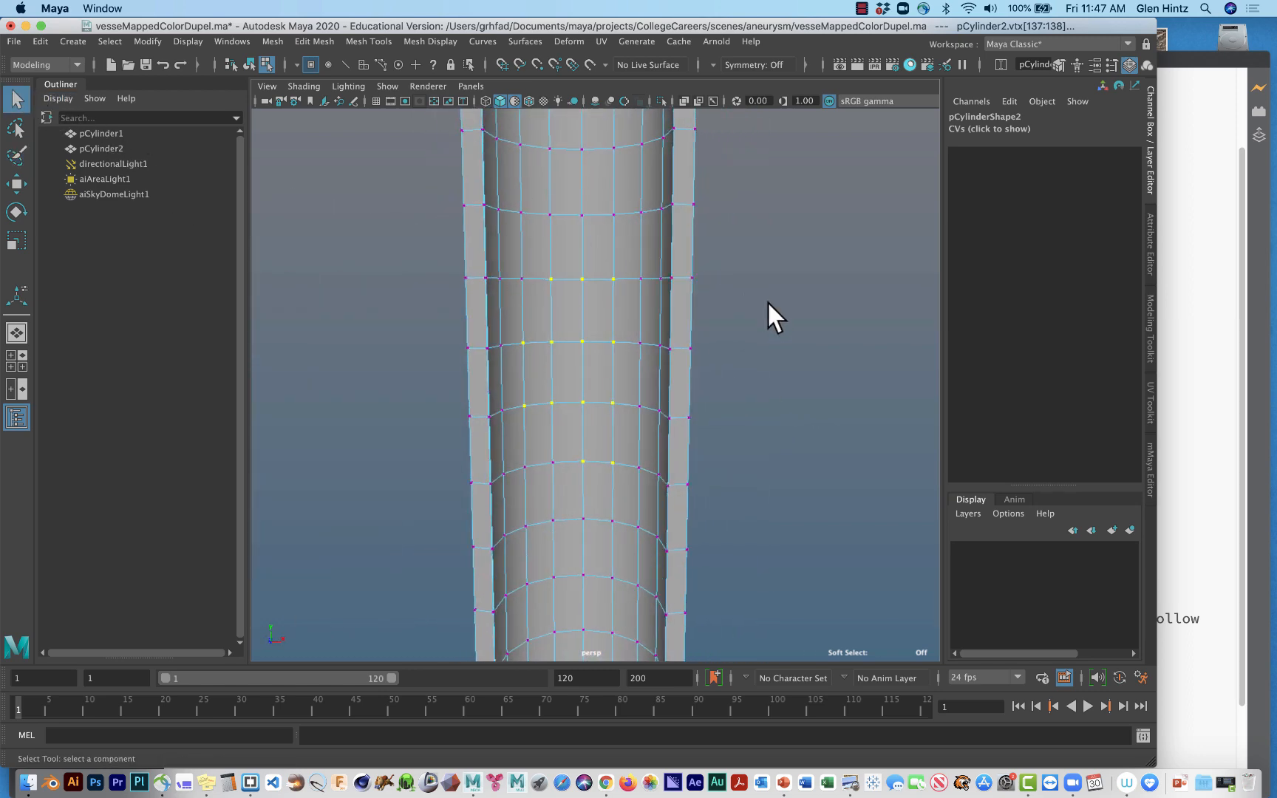
left_click(602, 330)
left_click_drag(532, 262, 632, 452)
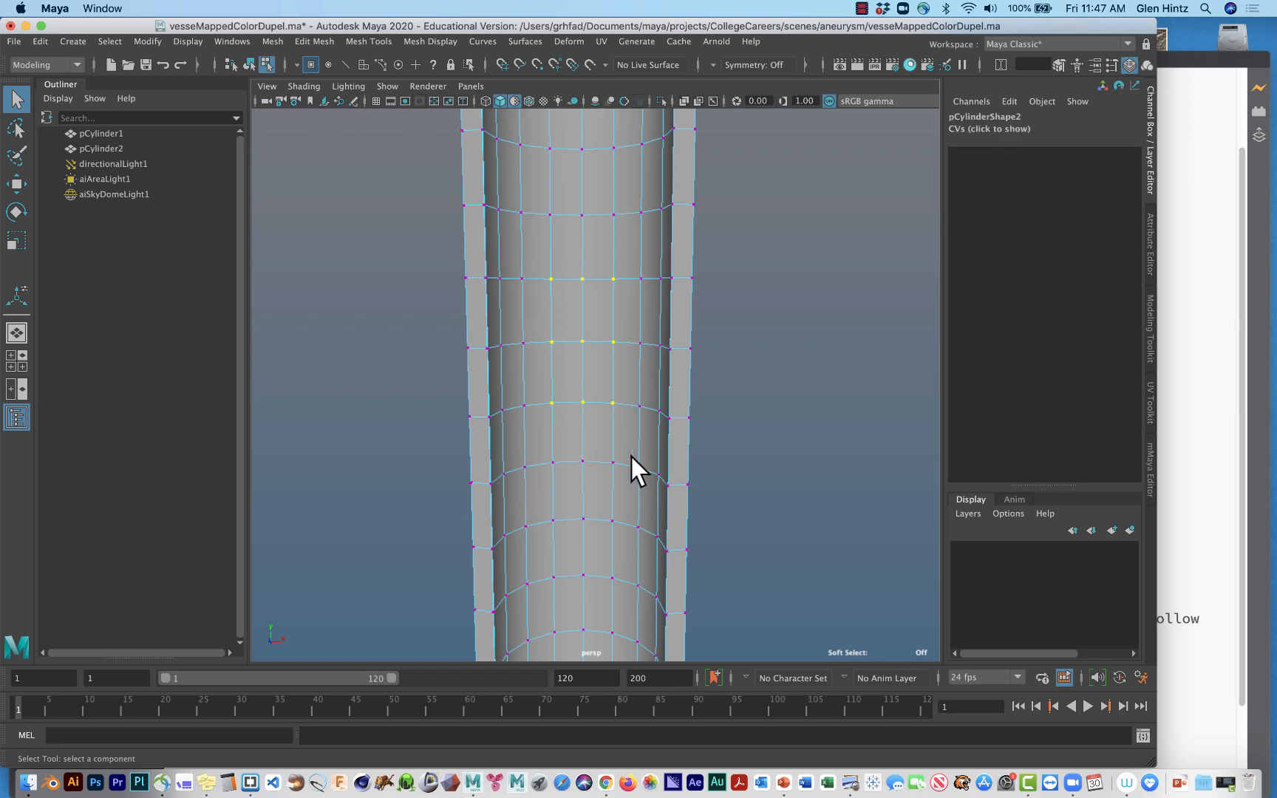
mouse_move(769, 447)
left_mouse_down("alt")
mouse_move(618, 456)
mouse_move(415, 422)
mouse_move(413, 410)
mouse_move(707, 459)
mouse_move(775, 465)
mouse_move(784, 453)
left_mouse_up("alt")
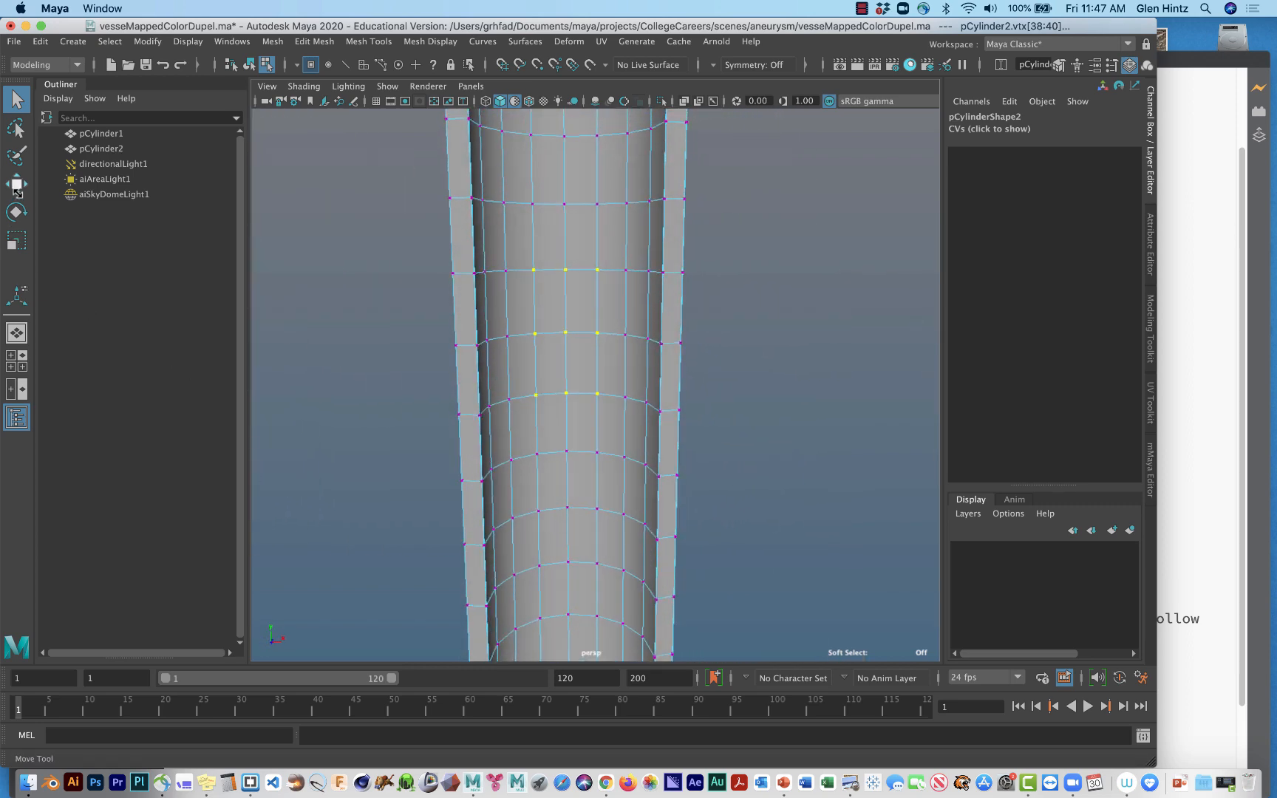
left_click(350, 235)
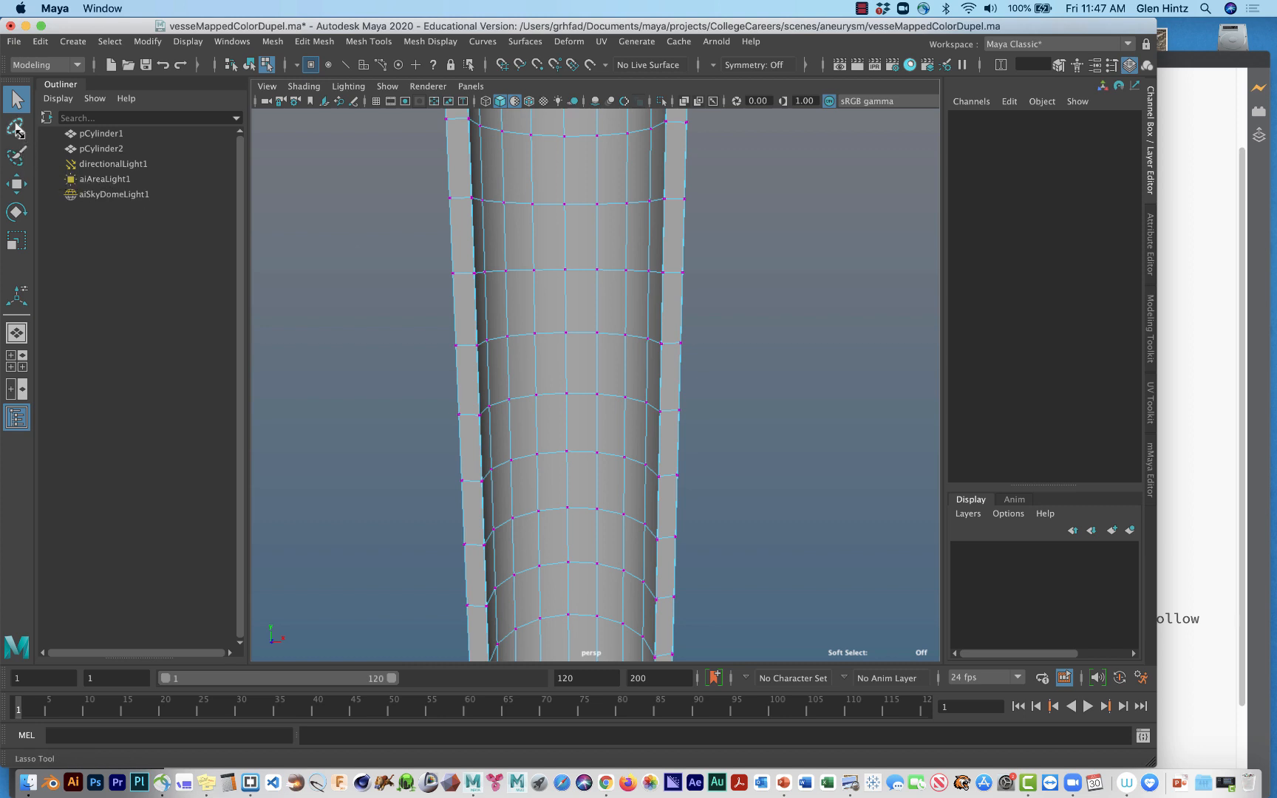
Paint-select an irregular patch of inner-wall vertices and add one single vertex above it and one below it.
left_click(16, 156)
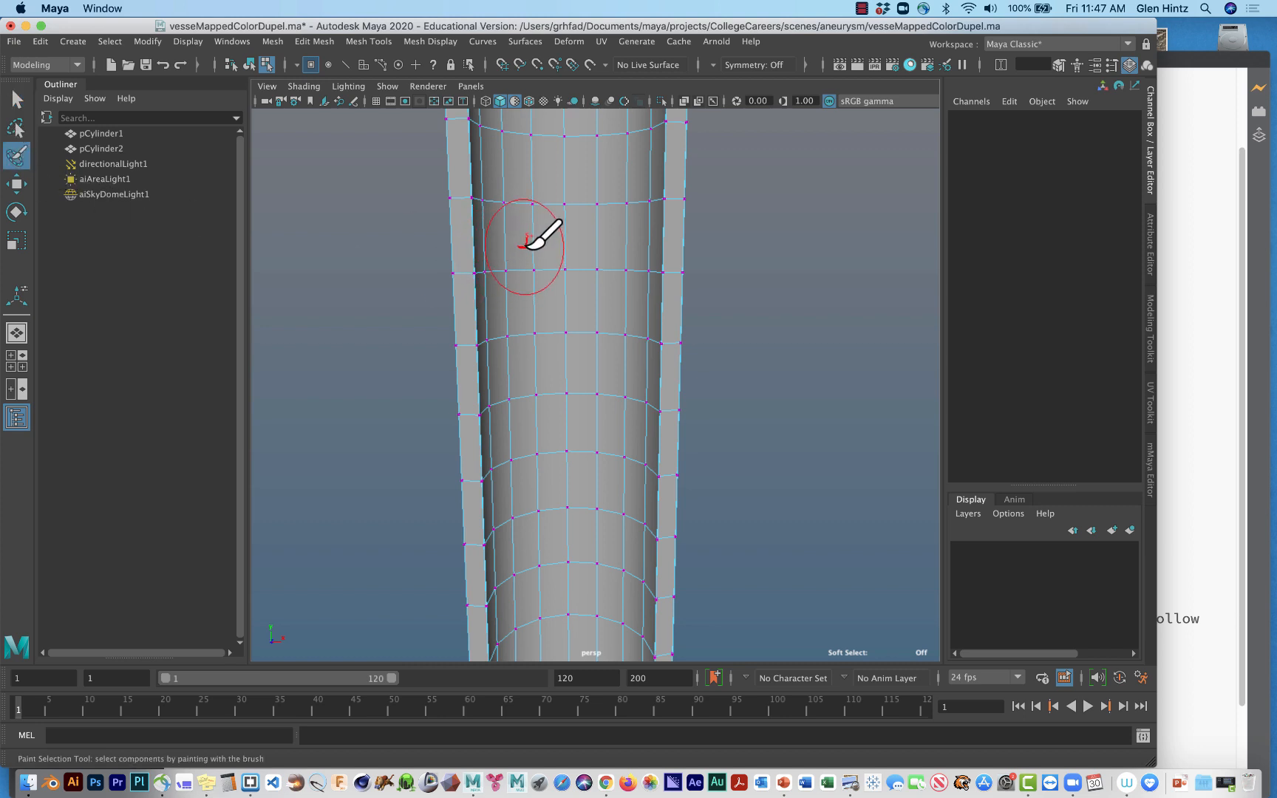
mouse_move(532, 252)
left_mouse_down()
mouse_move(580, 285)
mouse_move(564, 333)
mouse_move(584, 408)
mouse_move(574, 445)
left_mouse_up()
left_click(16, 99)
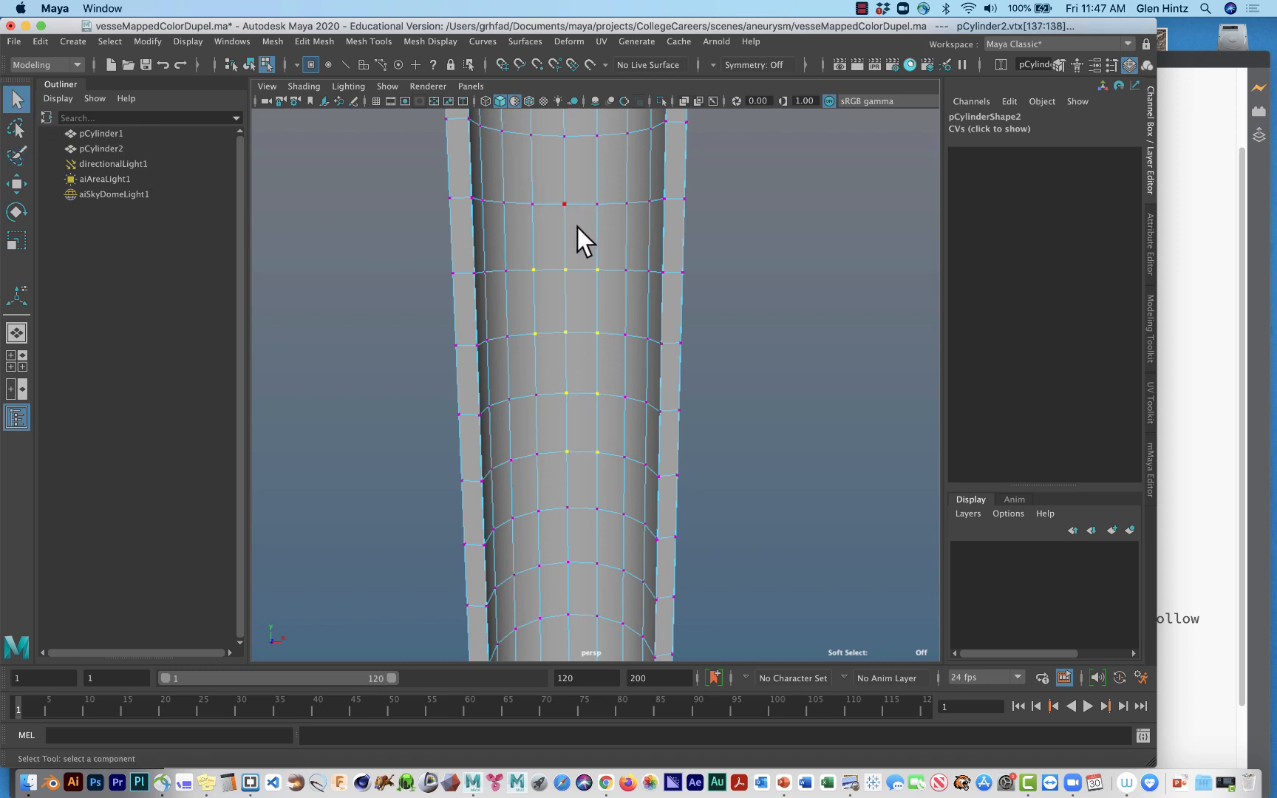
left_click(565, 205, "shift")
left_click(538, 510, "shift")
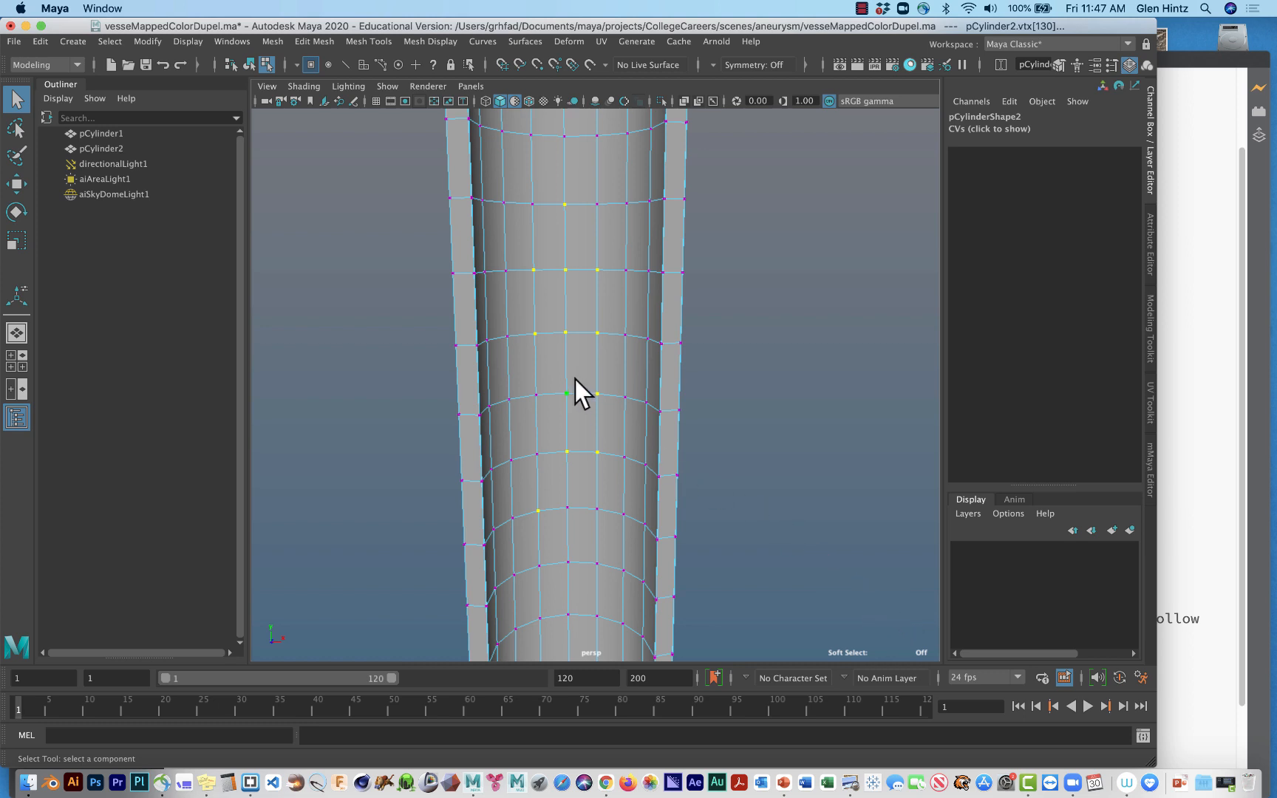
Enable soft selection for the selected vertices and reduce its falloff radius slightly.
key("b")
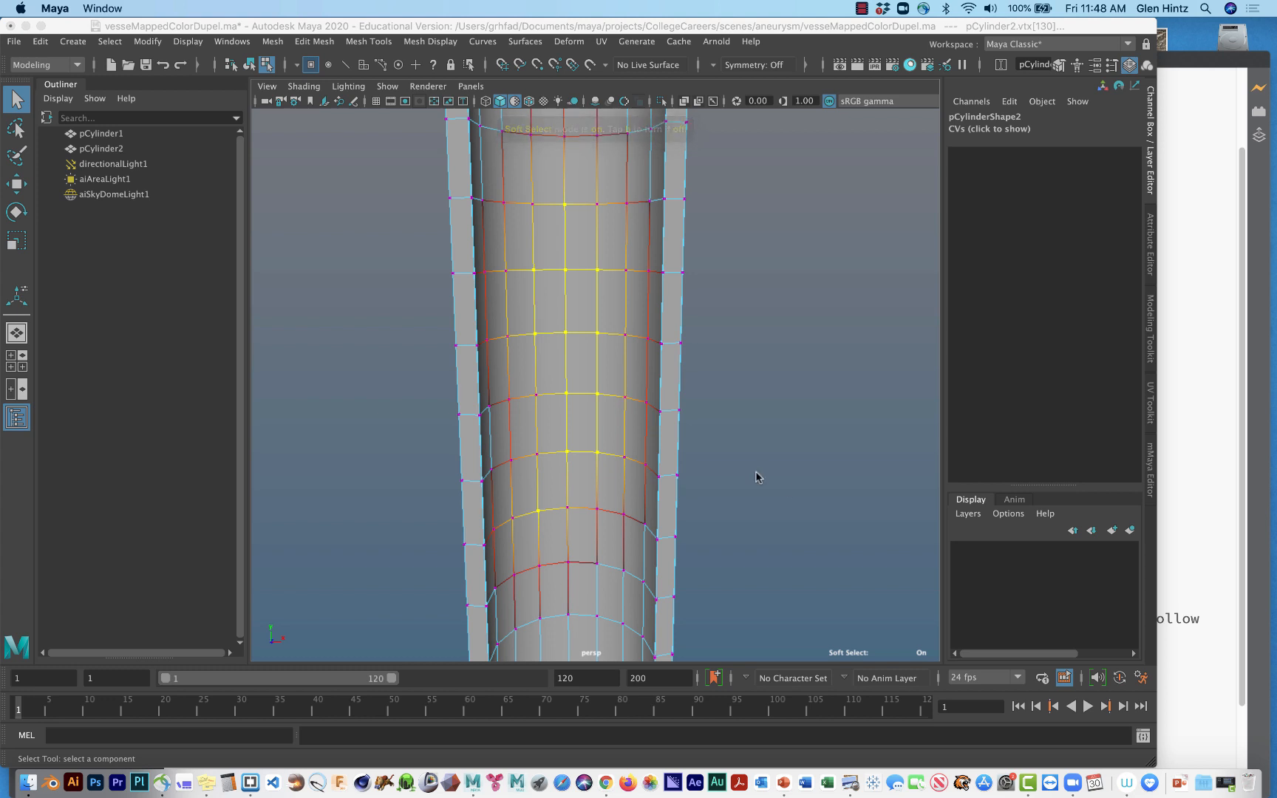
scroll(824, 500, "down", 5)
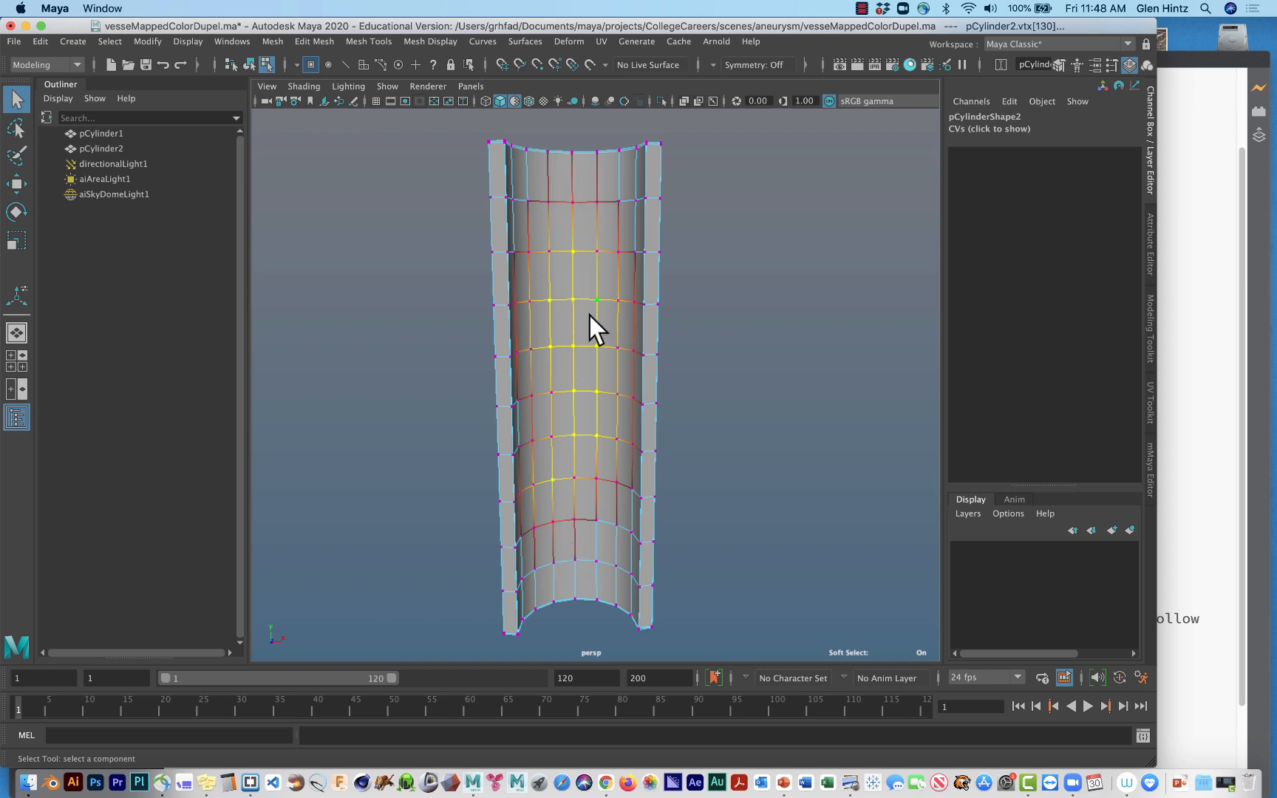
key("b")
mouse_move(570, 353)
left_mouse_down()
mouse_move(557, 352)
mouse_move(592, 361)
mouse_move(550, 360)
mouse_move(579, 365)
mouse_move(560, 365)
left_mouse_up()
Scale the soft-selected wall patch along the Z axis, checking its shape from above.
key("r")
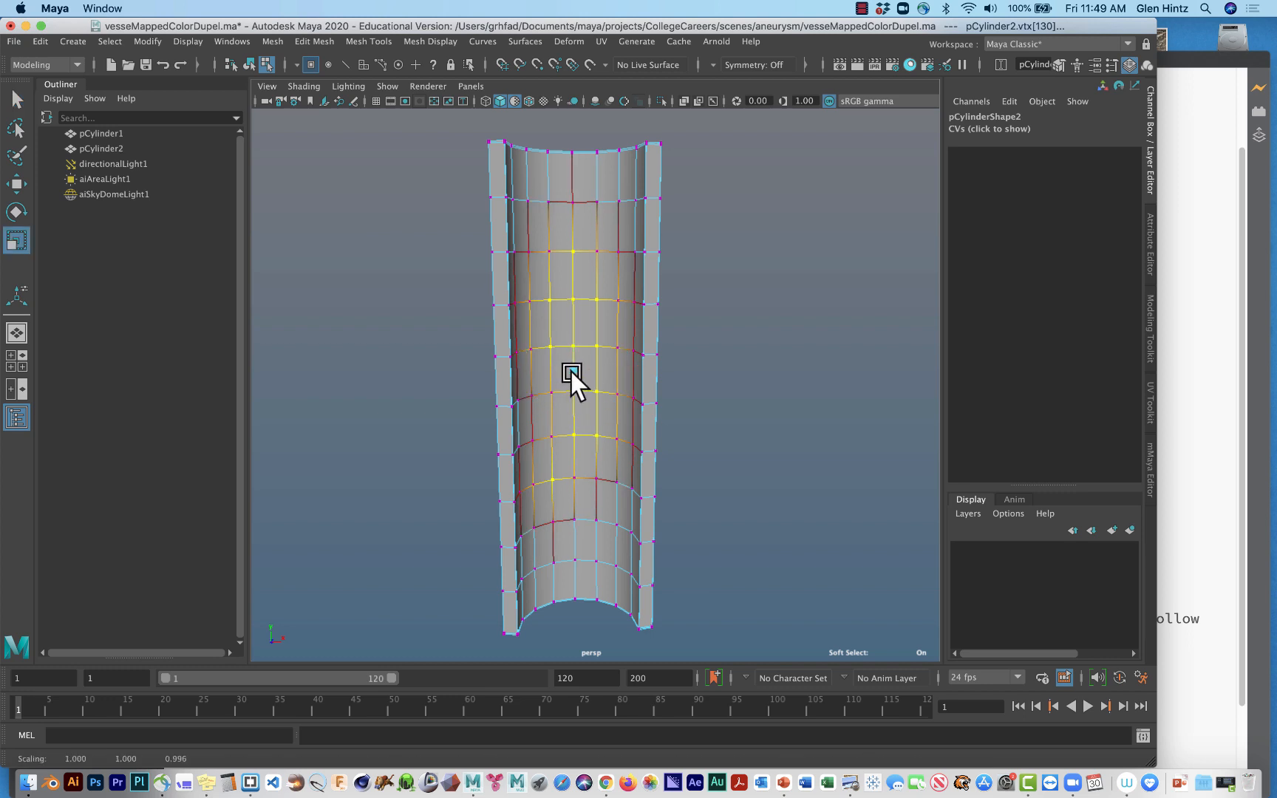
left_click_drag(570, 372, 657, 475)
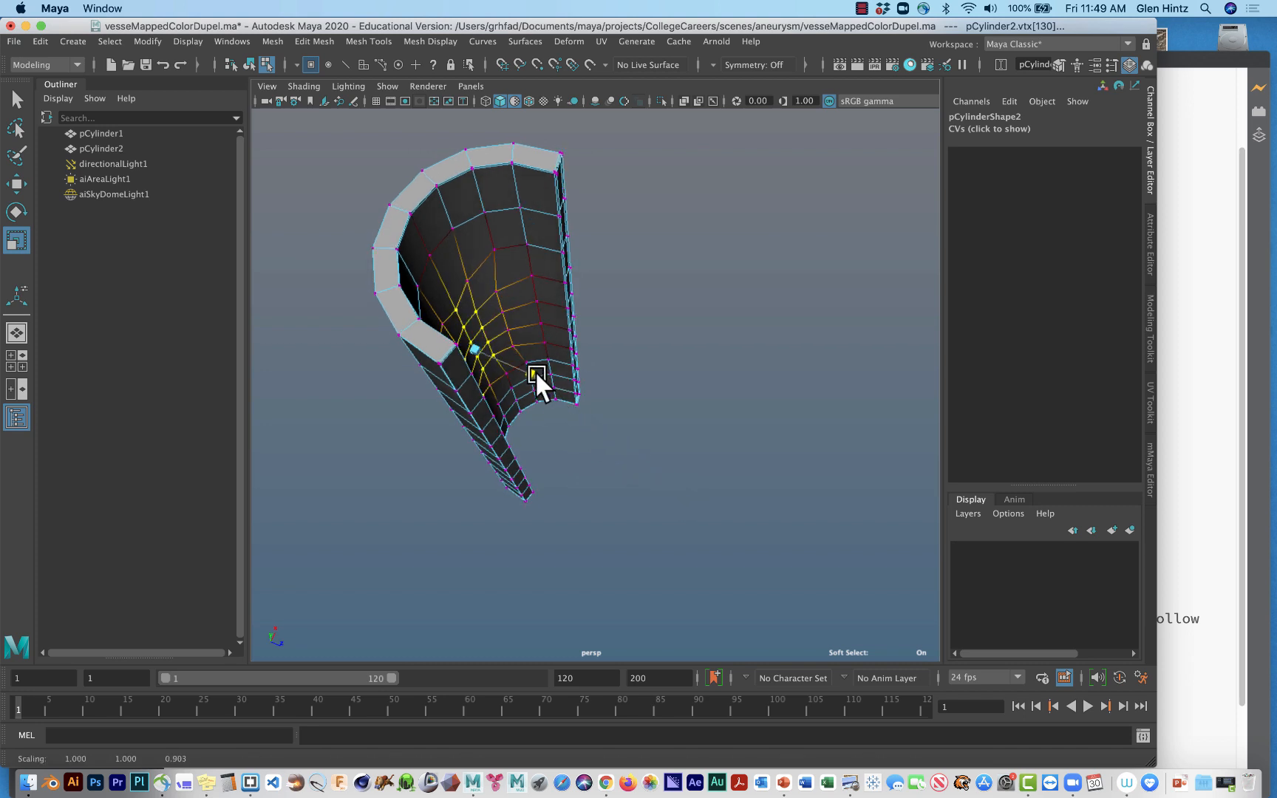
left_click_drag(535, 371, 644, 446)
Move the soft-selected patch along Z toward the vessel's open side to raise a bump on the inner wall.
key("w")
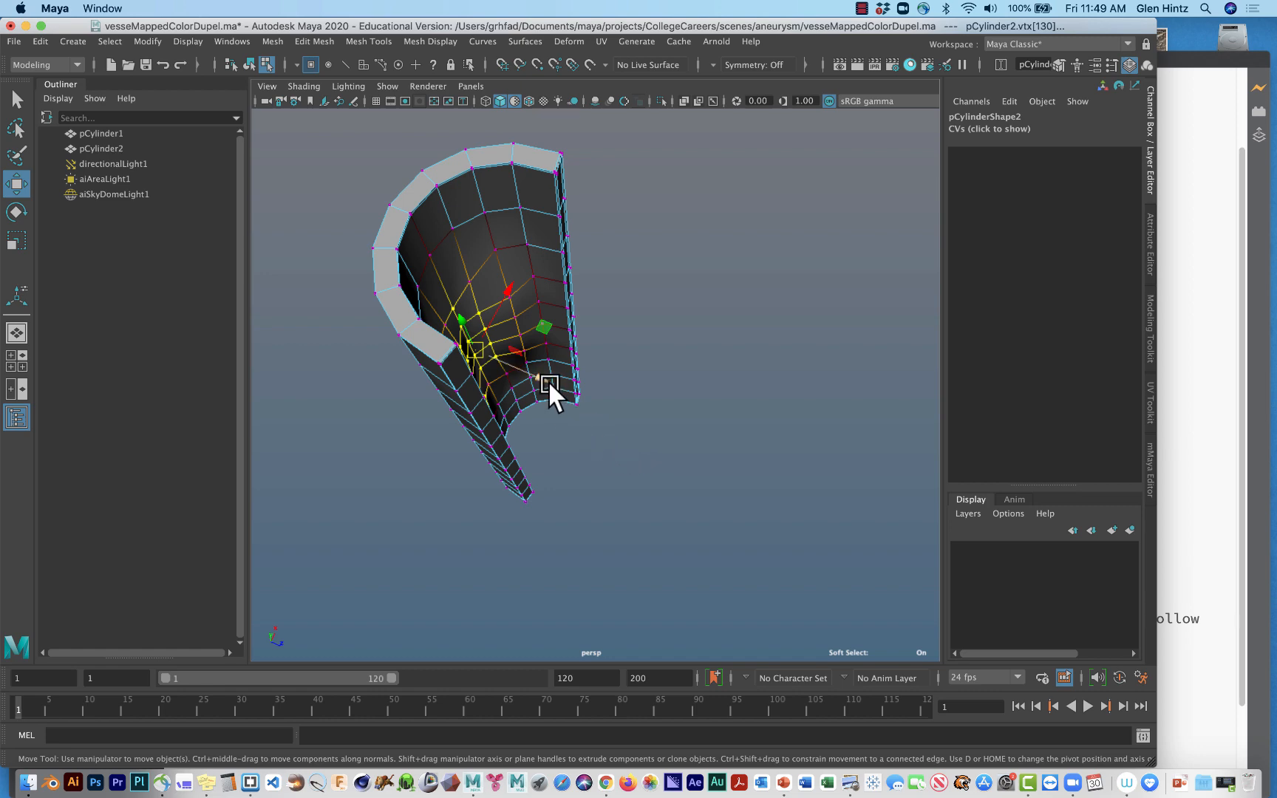
left_click_drag(549, 382, 569, 407)
left_click_drag(600, 461, 528, 413, "alt")
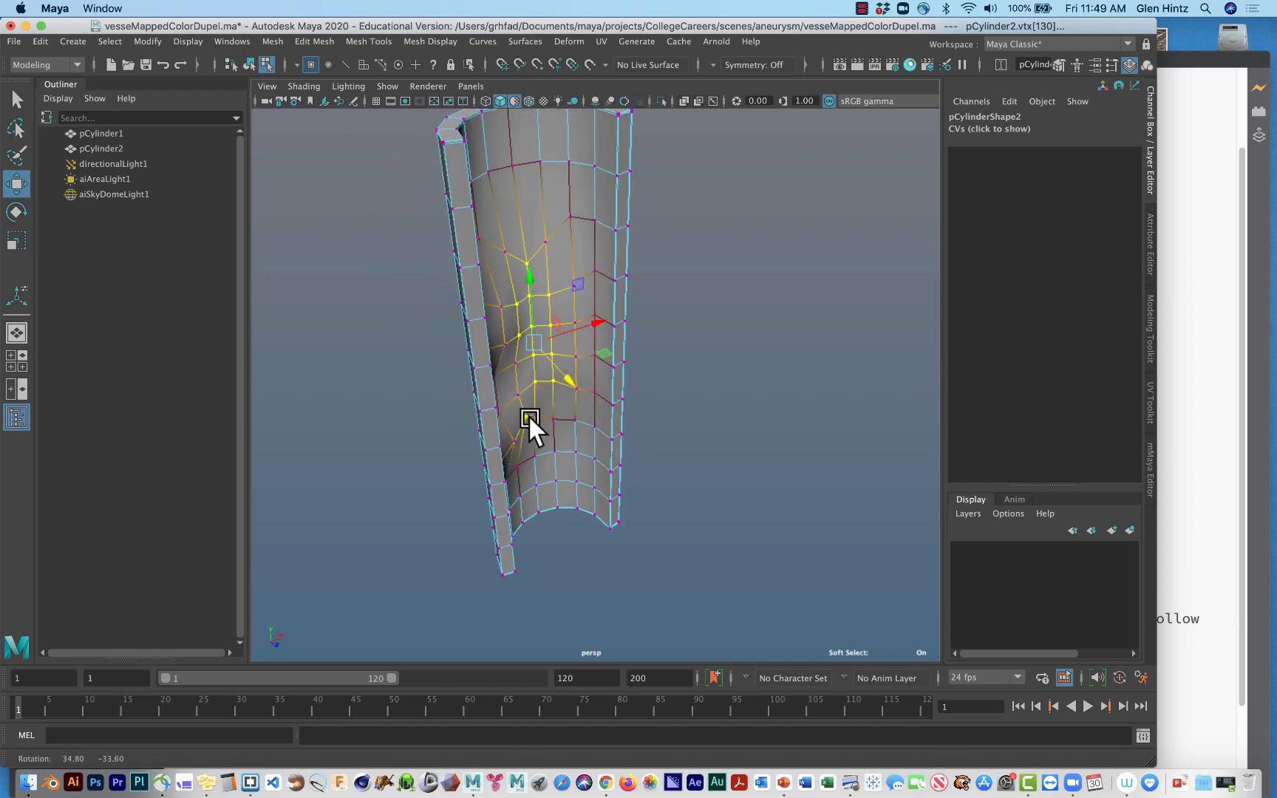
Scale the soft-selected bump narrower along X and slightly stretch it along Z.
key("r")
left_click_drag(593, 325, 572, 328)
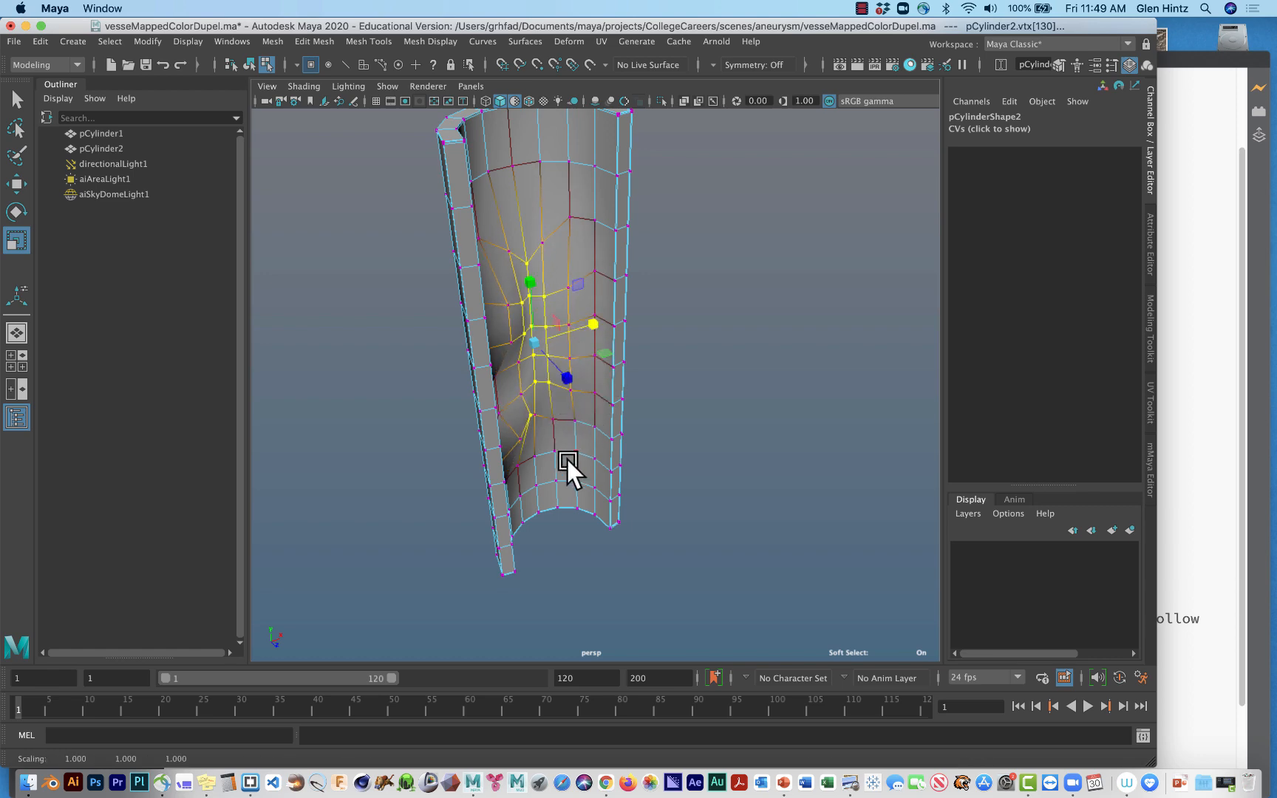
left_click_drag(567, 460, 482, 440, "alt")
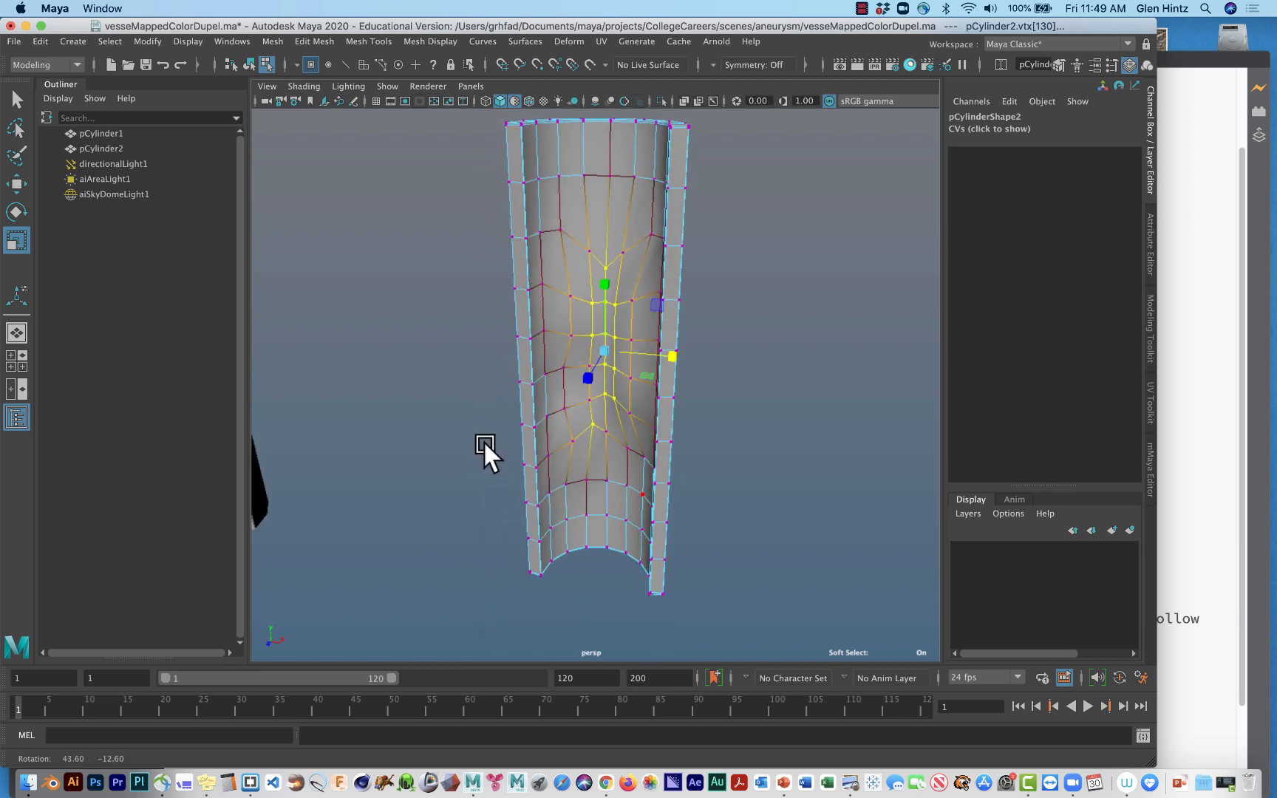
mouse_move(588, 380)
middle_mouse_down()
mouse_move(570, 390)
mouse_move(607, 365)
mouse_move(578, 399)
middle_mouse_up()
left_click_drag(578, 397, 547, 429)
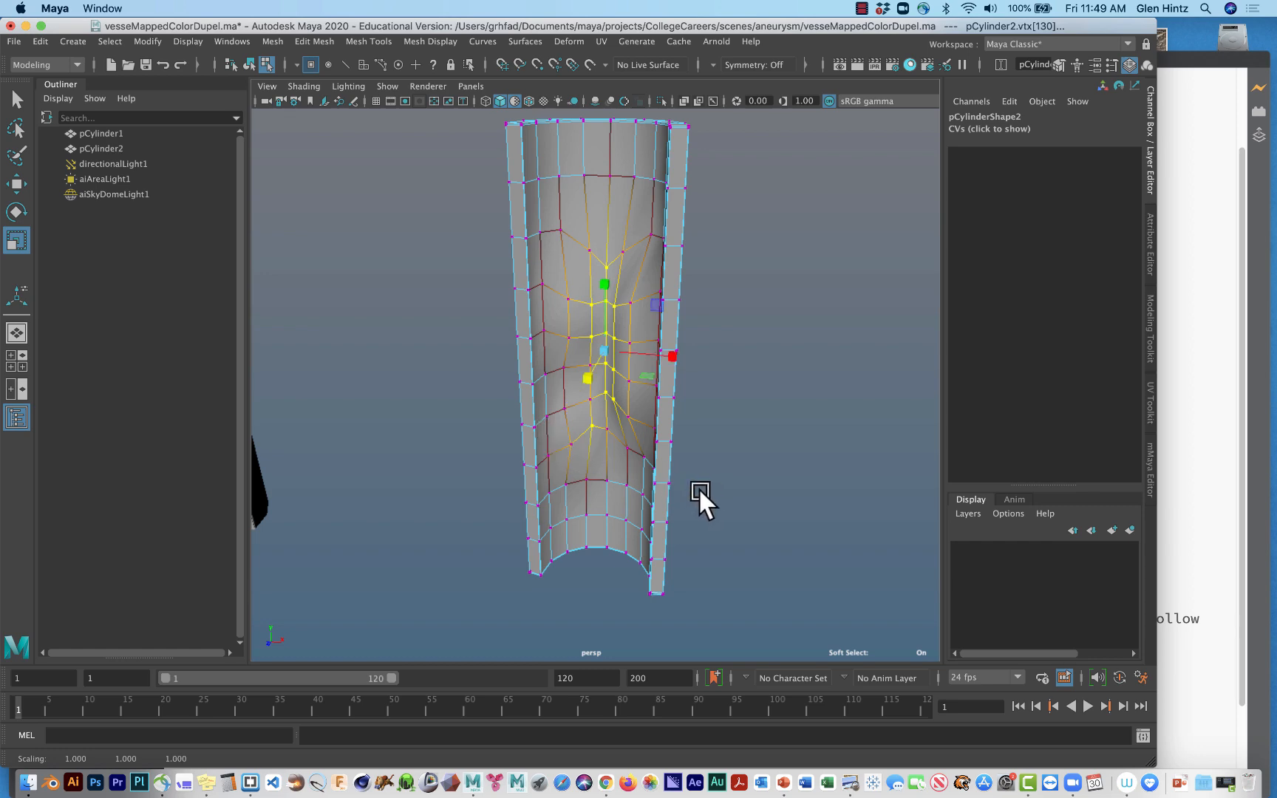
Turn on the smooth mesh preview for the deformed vessel.
left_click_drag(690, 487, 748, 486, "alt")
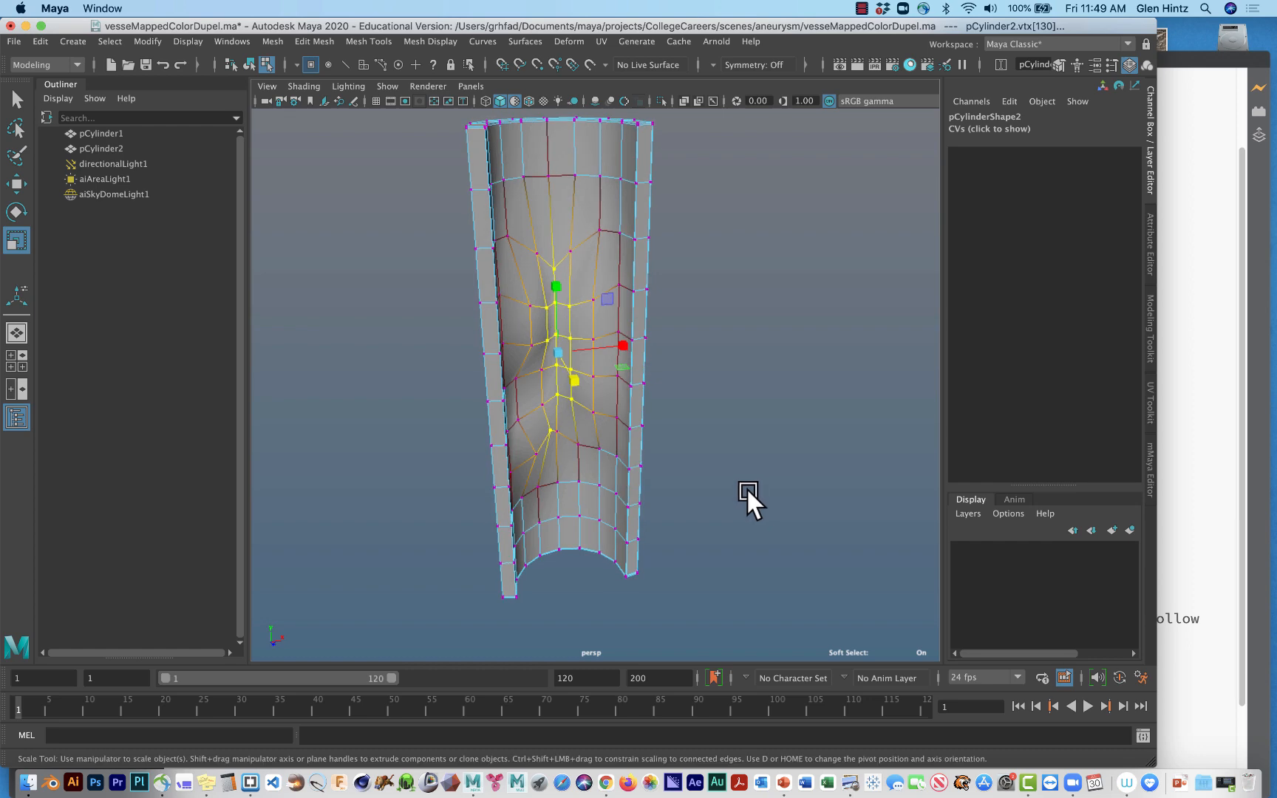
key("3")
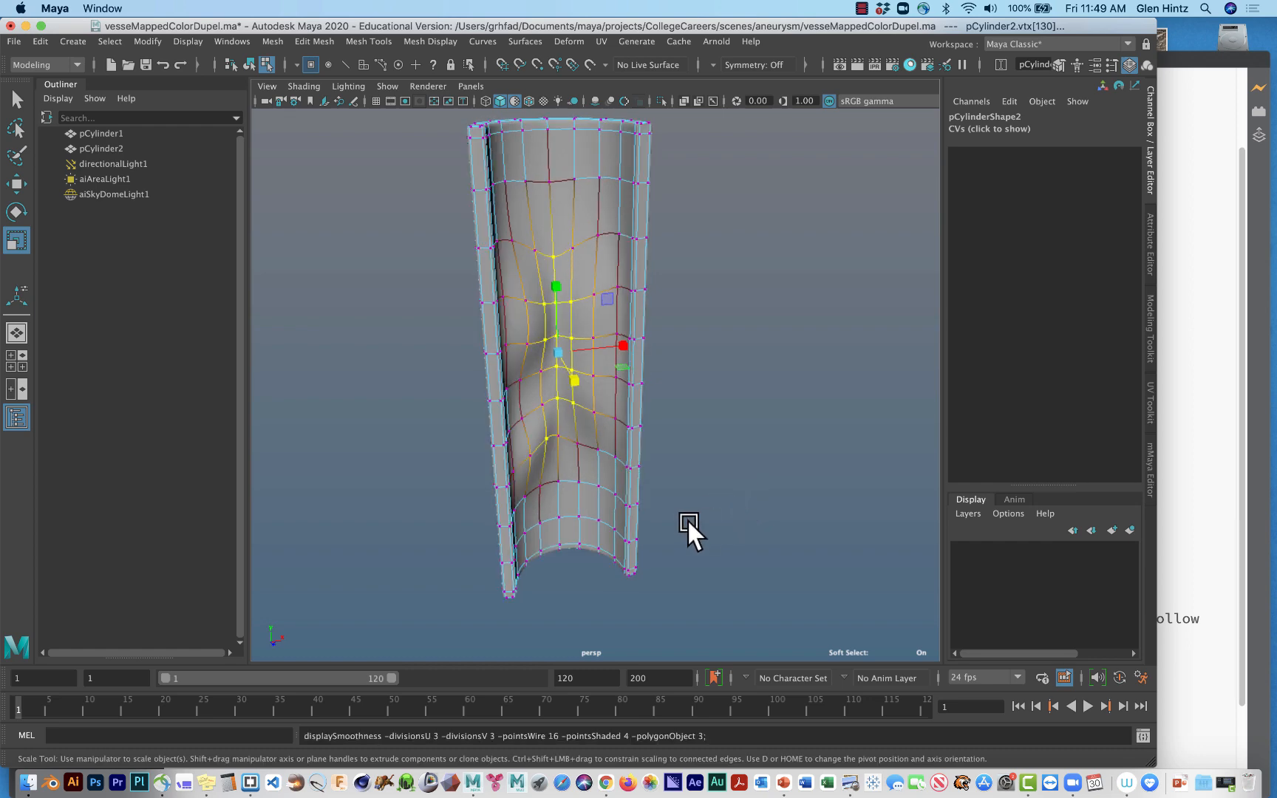
Widen the soft-selection falloff radius to about 6.79, scale the inner-wall bump narrower along X, and clear the selection.
left_click_drag(687, 518, 644, 502, "alt")
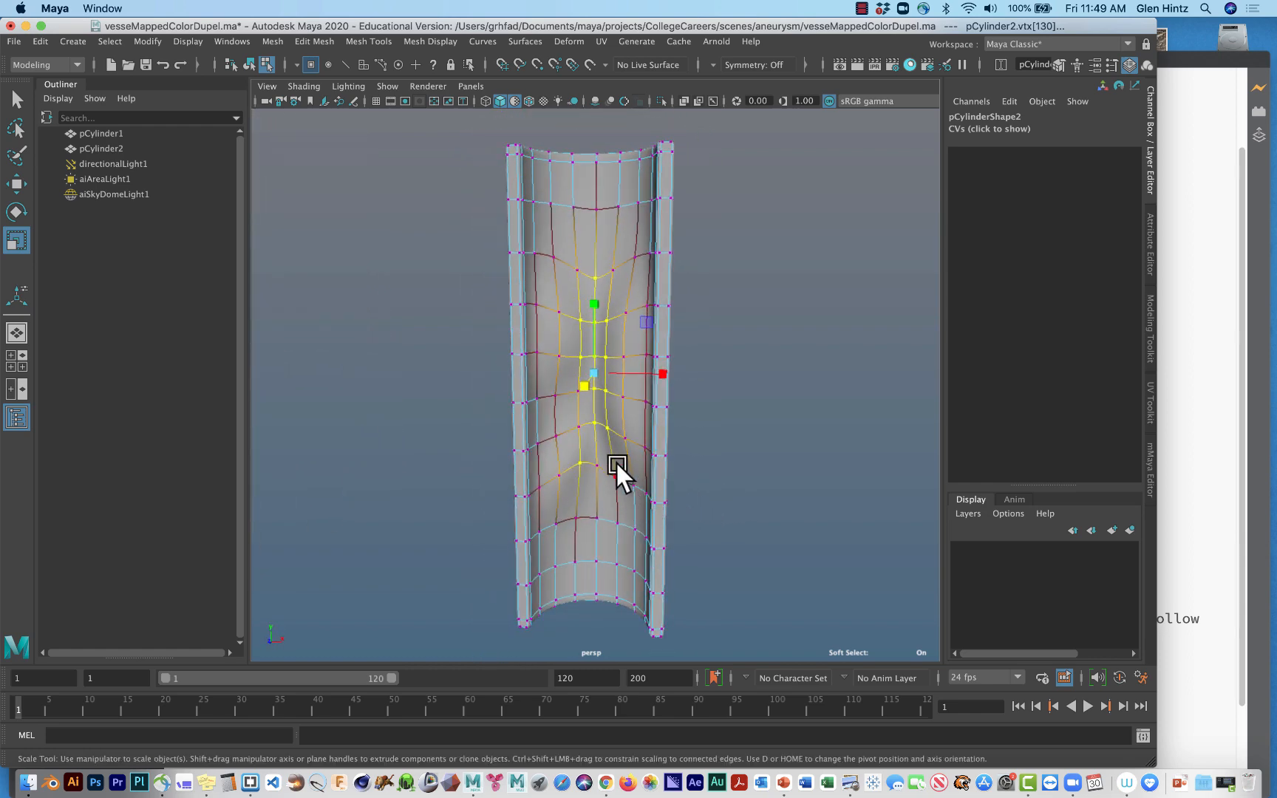
key("b")
left_click_drag(599, 428, 609, 426)
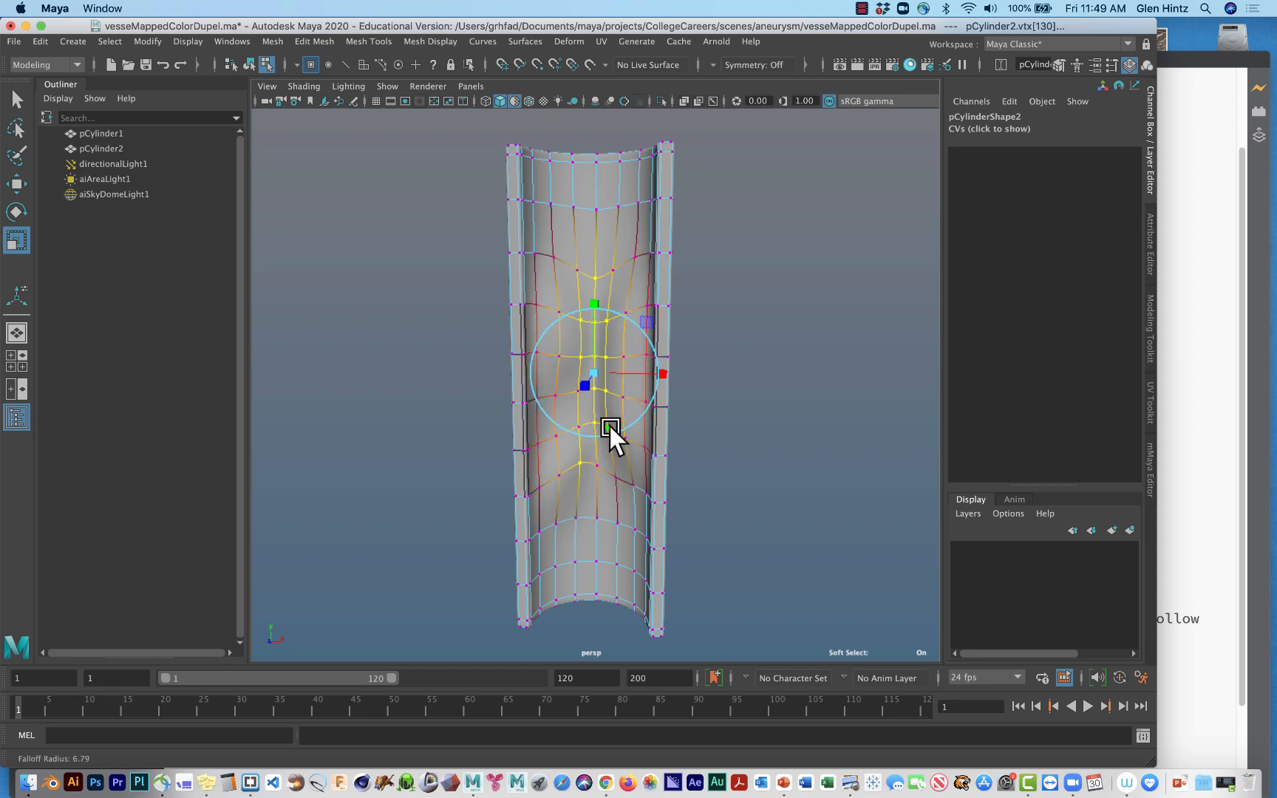
left_click_drag(654, 373, 632, 374)
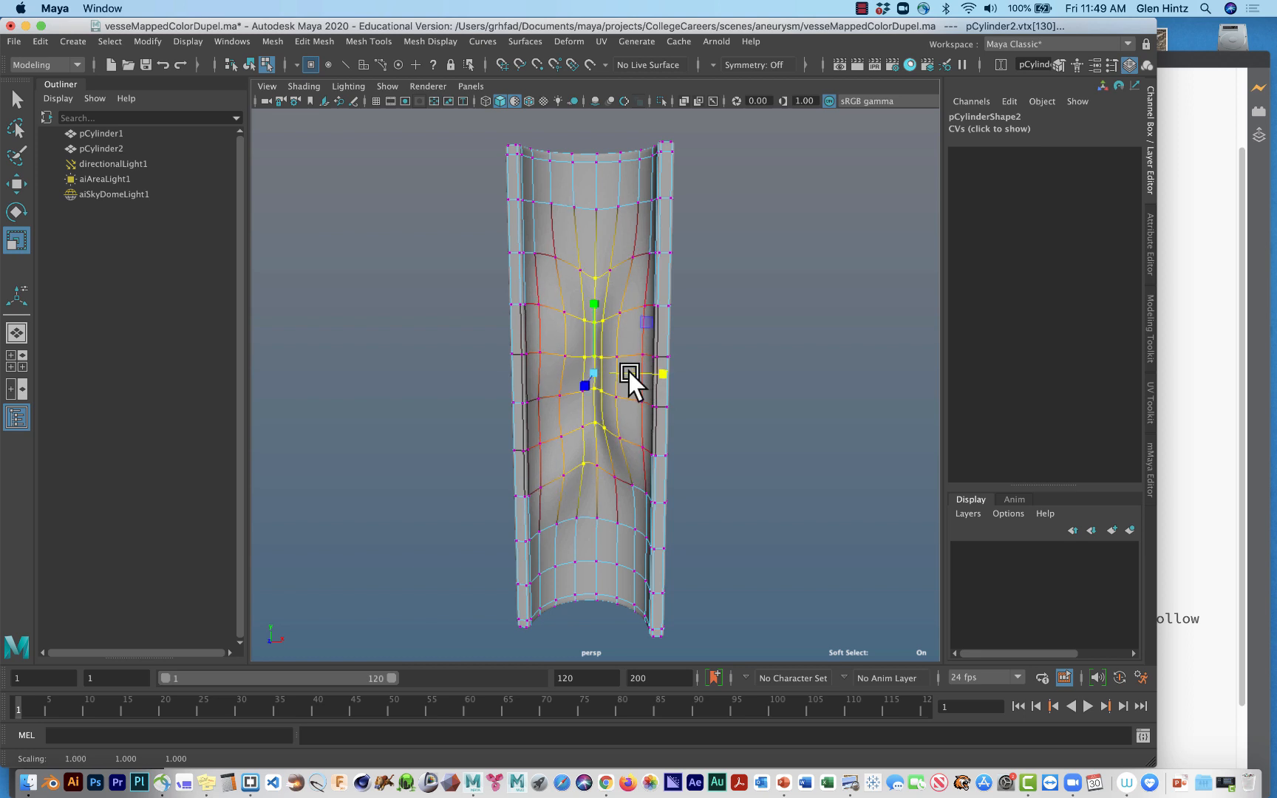
left_click(720, 442)
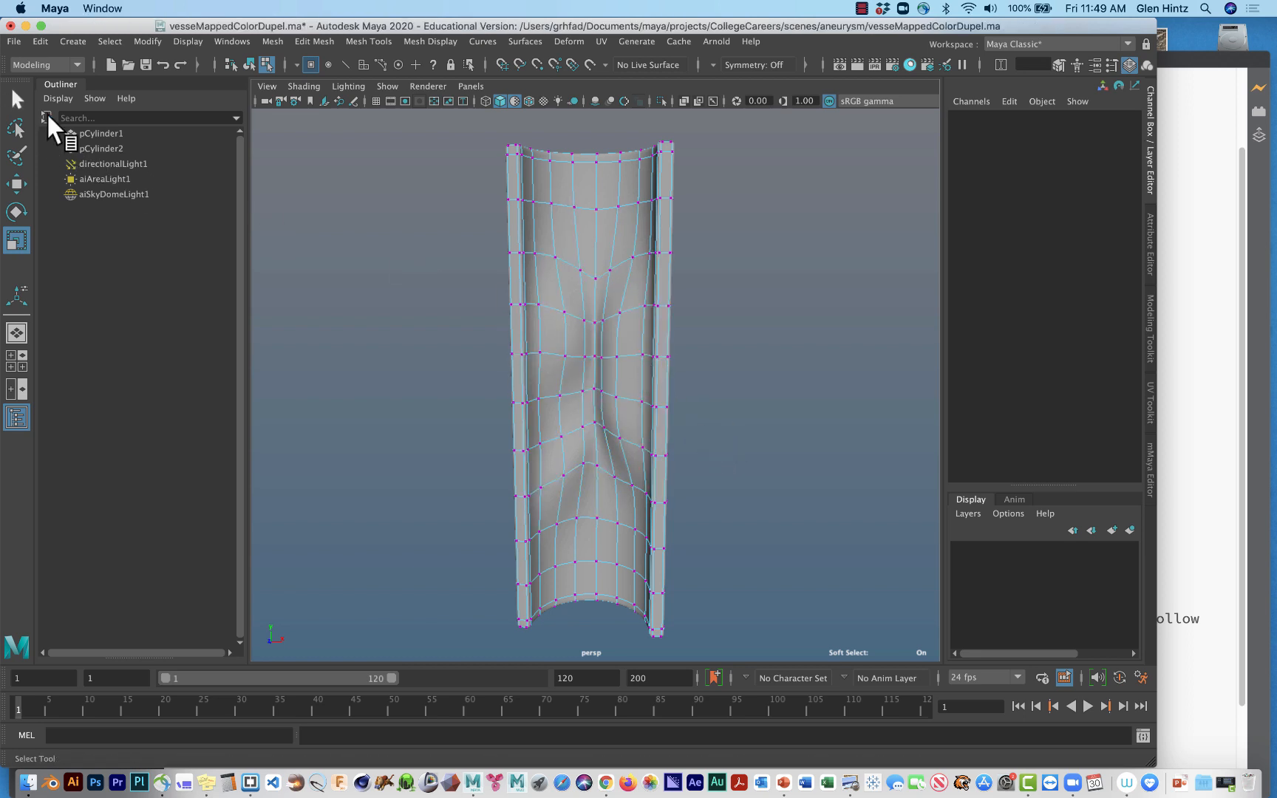
Pinch both cut edges of the vessel inward along X near mid-height, moving one soft-selected vertex per side with a smaller falloff.
left_click(653, 358)
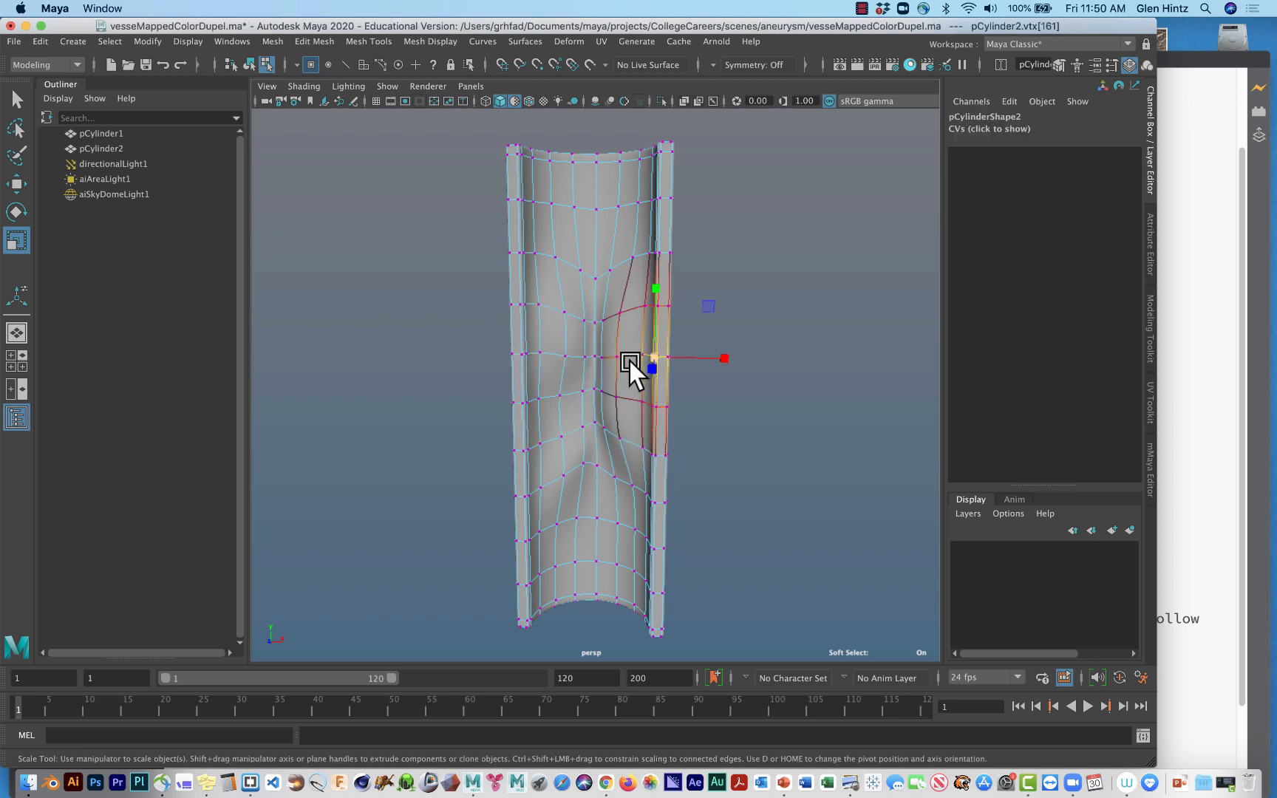
key("b")
left_click_drag(629, 360, 615, 357)
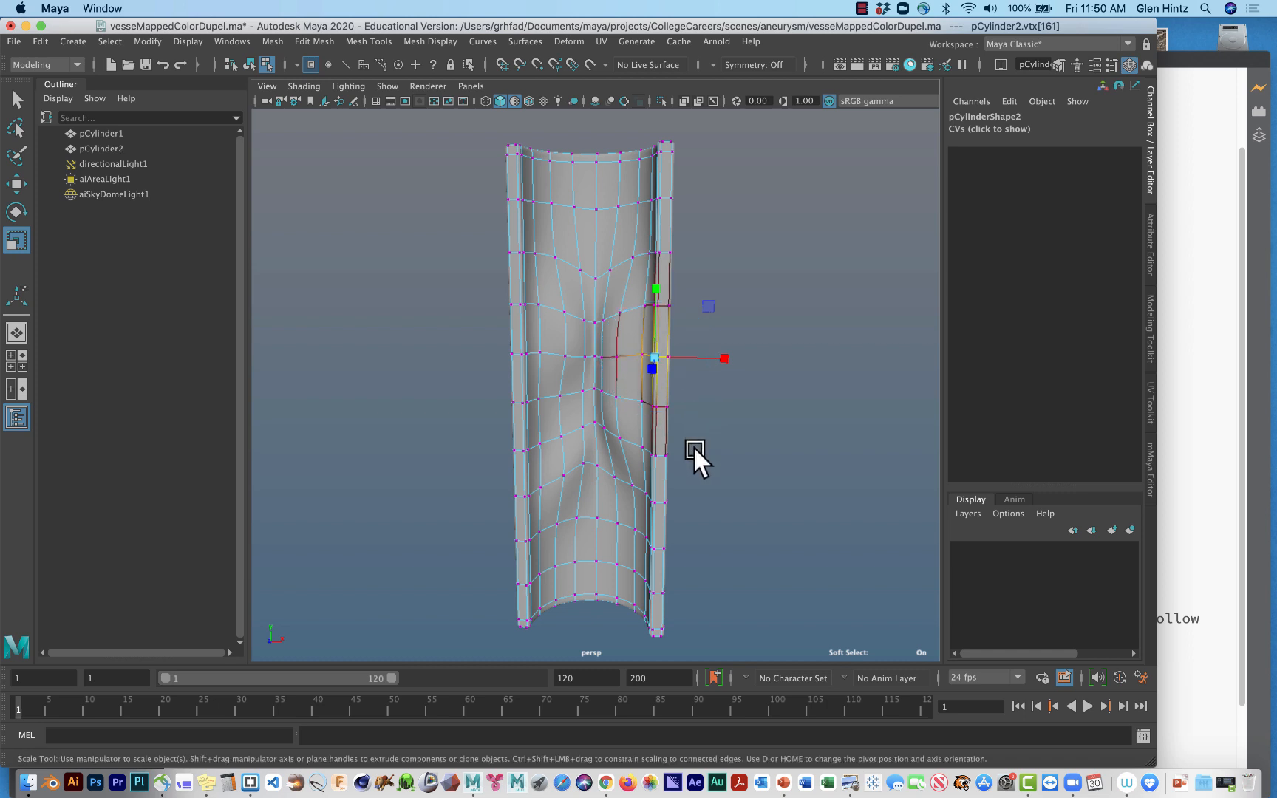
key("w")
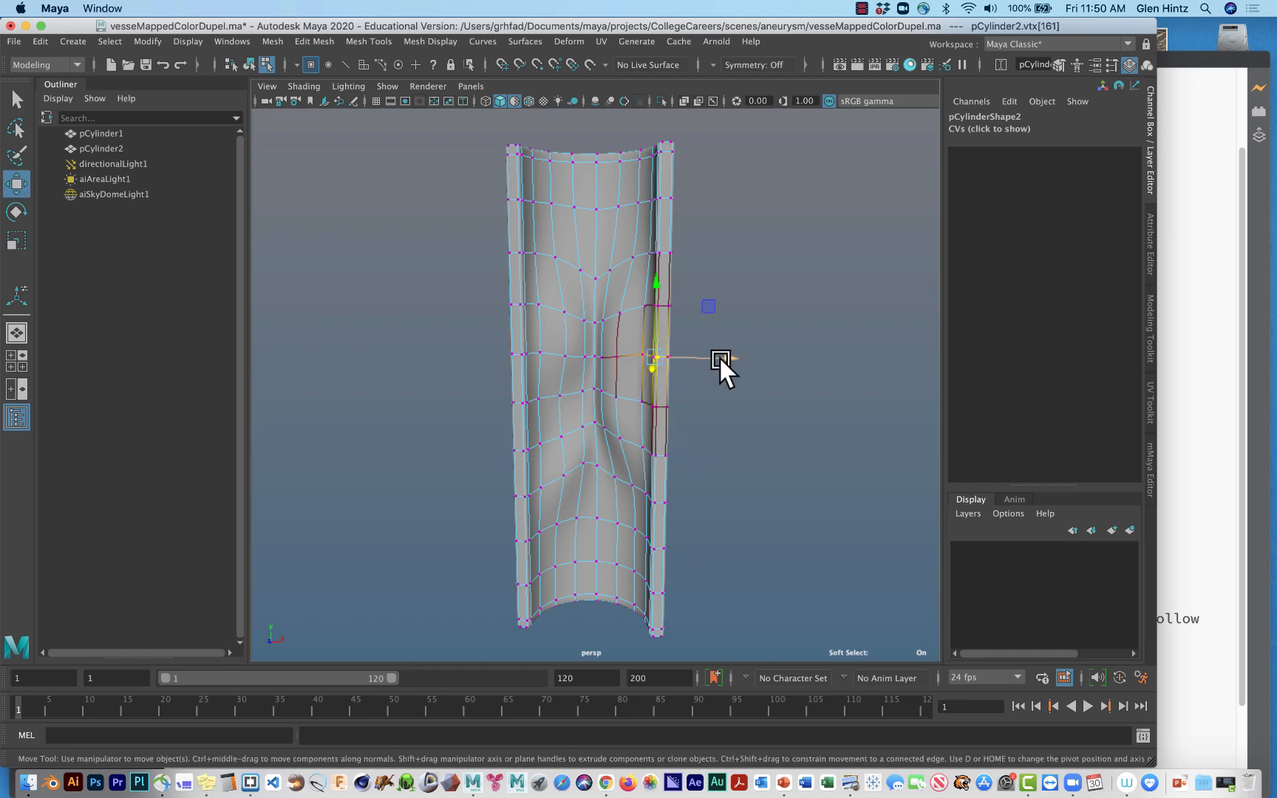
left_click_drag(720, 360, 699, 354)
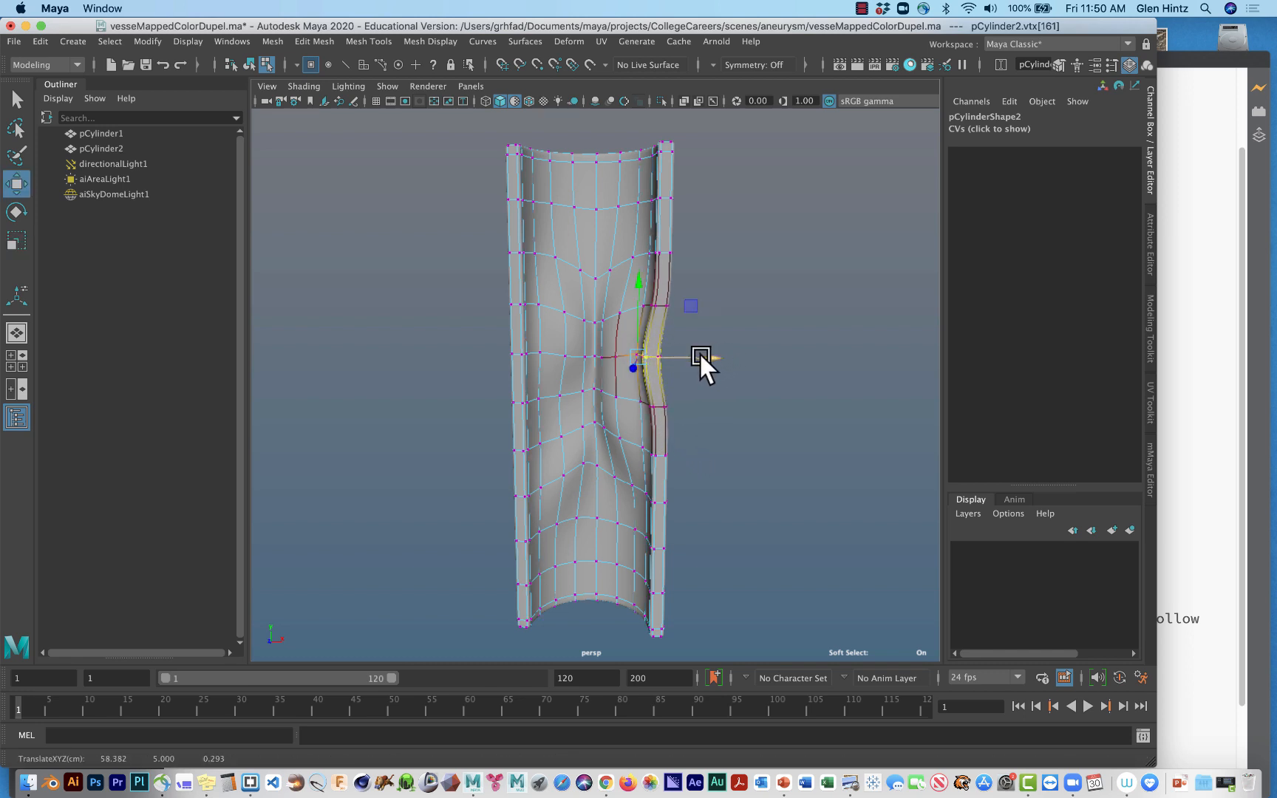
left_click(524, 354)
left_click_drag(590, 356, 610, 356)
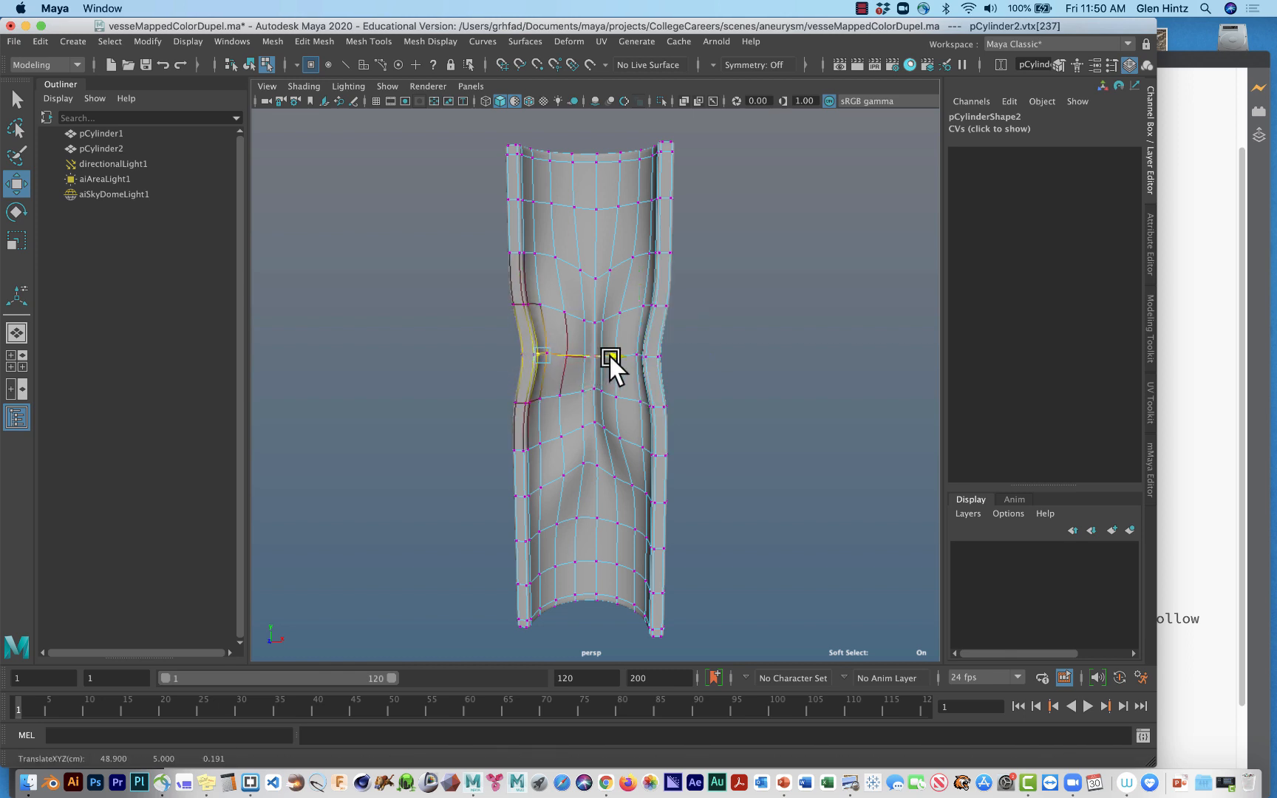
Move a side vertex of the inner wall inward along X and pull a central vertex lower on the bump slightly downward.
left_click(561, 447)
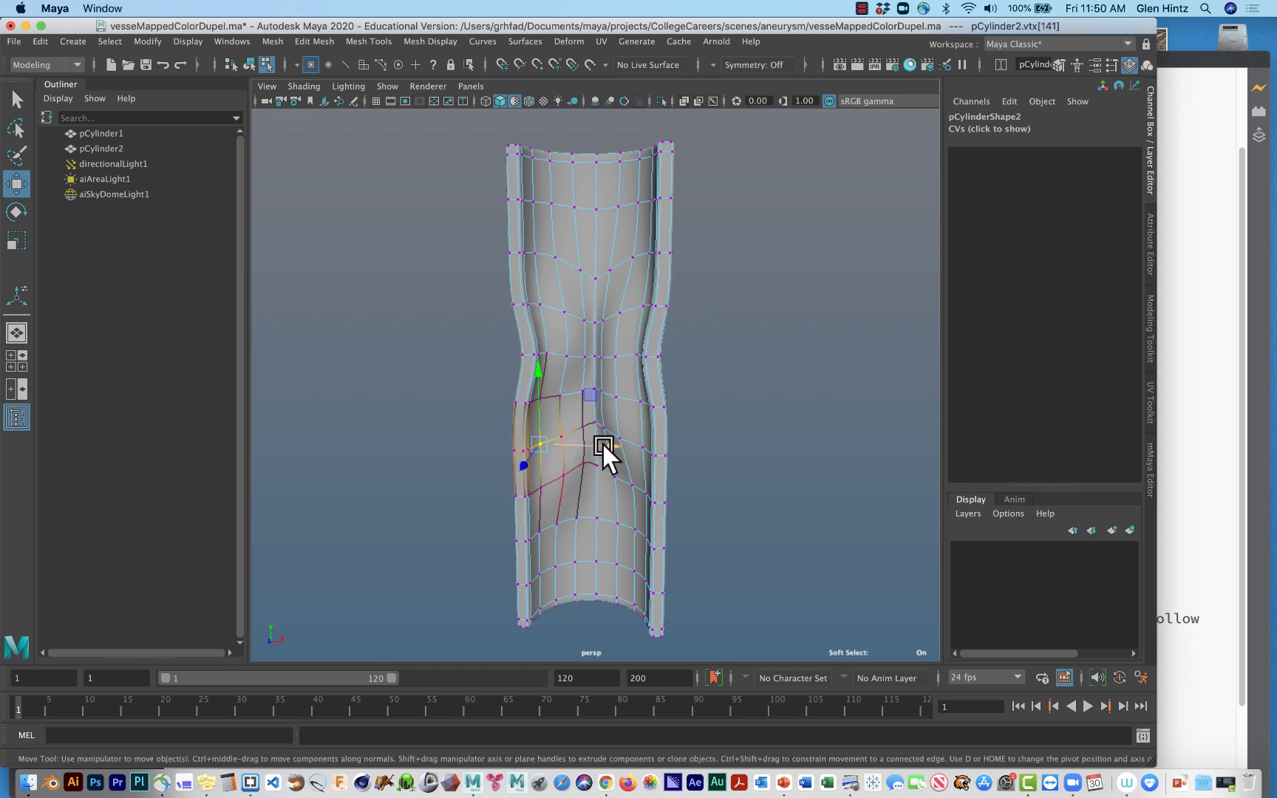
left_click_drag(604, 448, 622, 442)
left_click(597, 465)
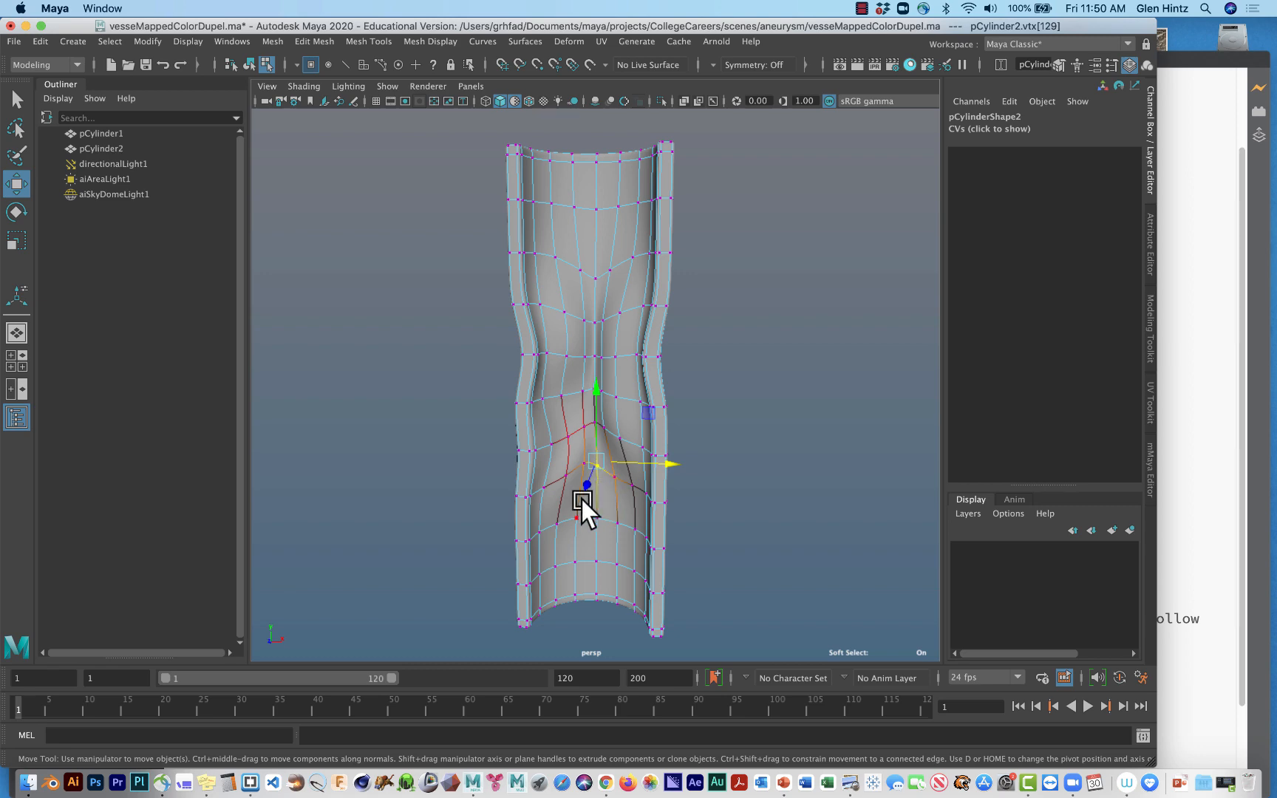
left_click_drag(583, 489, 602, 537)
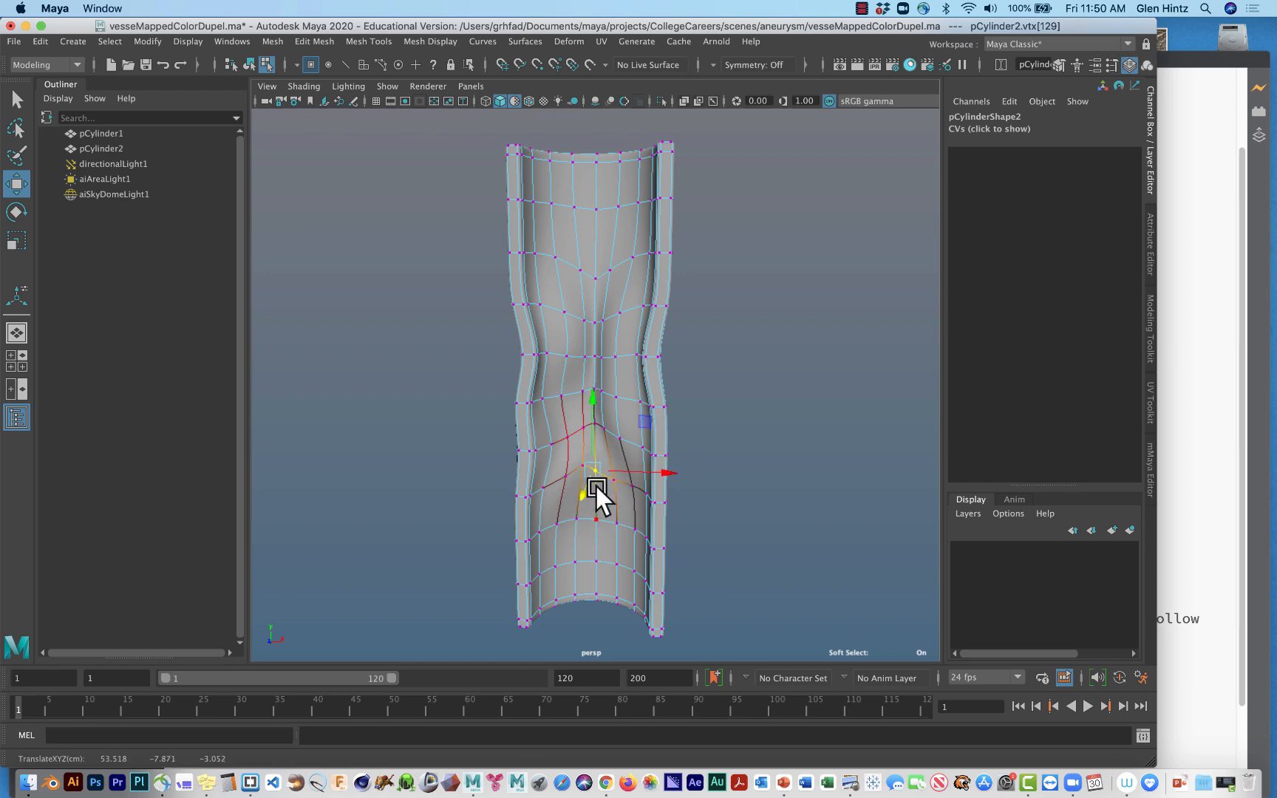
Paint-select vertices across the middle of the vessel's outer wall, spread them wider along X, and turn soft selection off.
left_click_drag(695, 477, 367, 480, "alt")
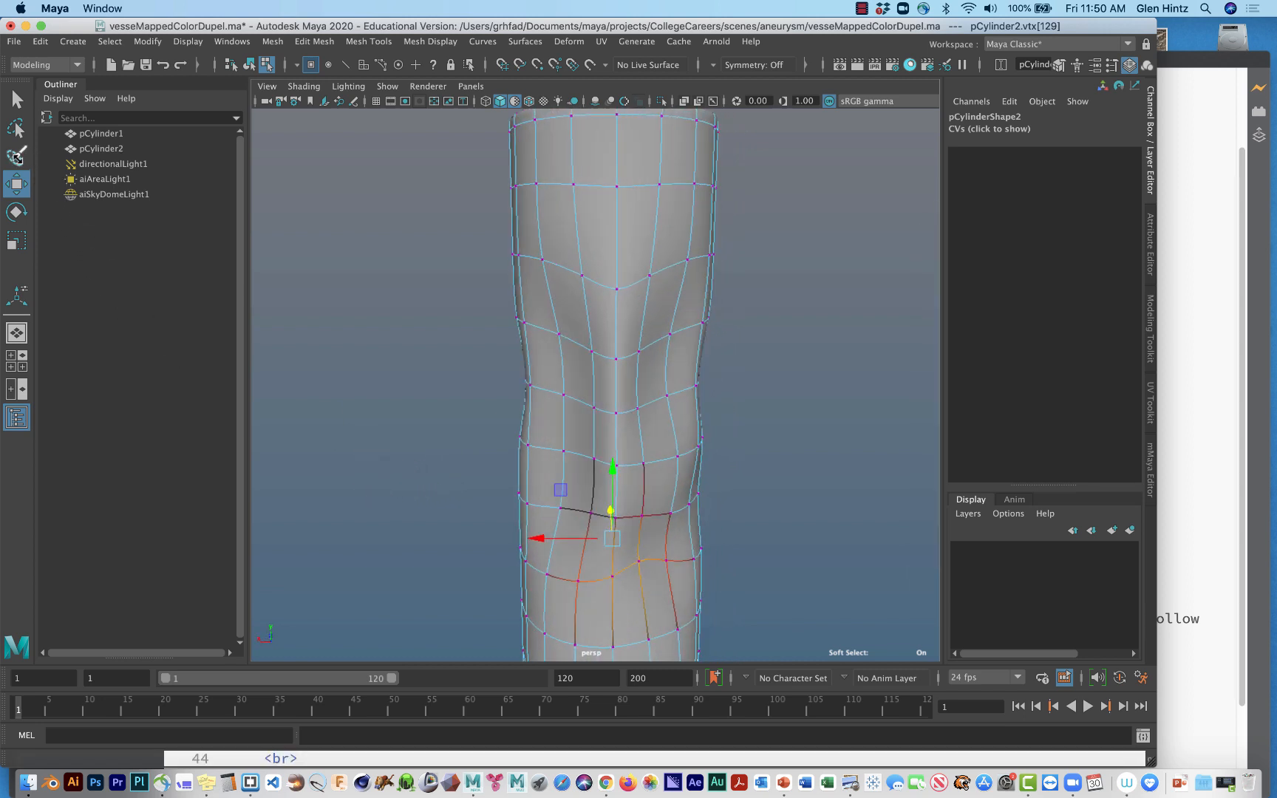
left_click(16, 155)
left_click(667, 397)
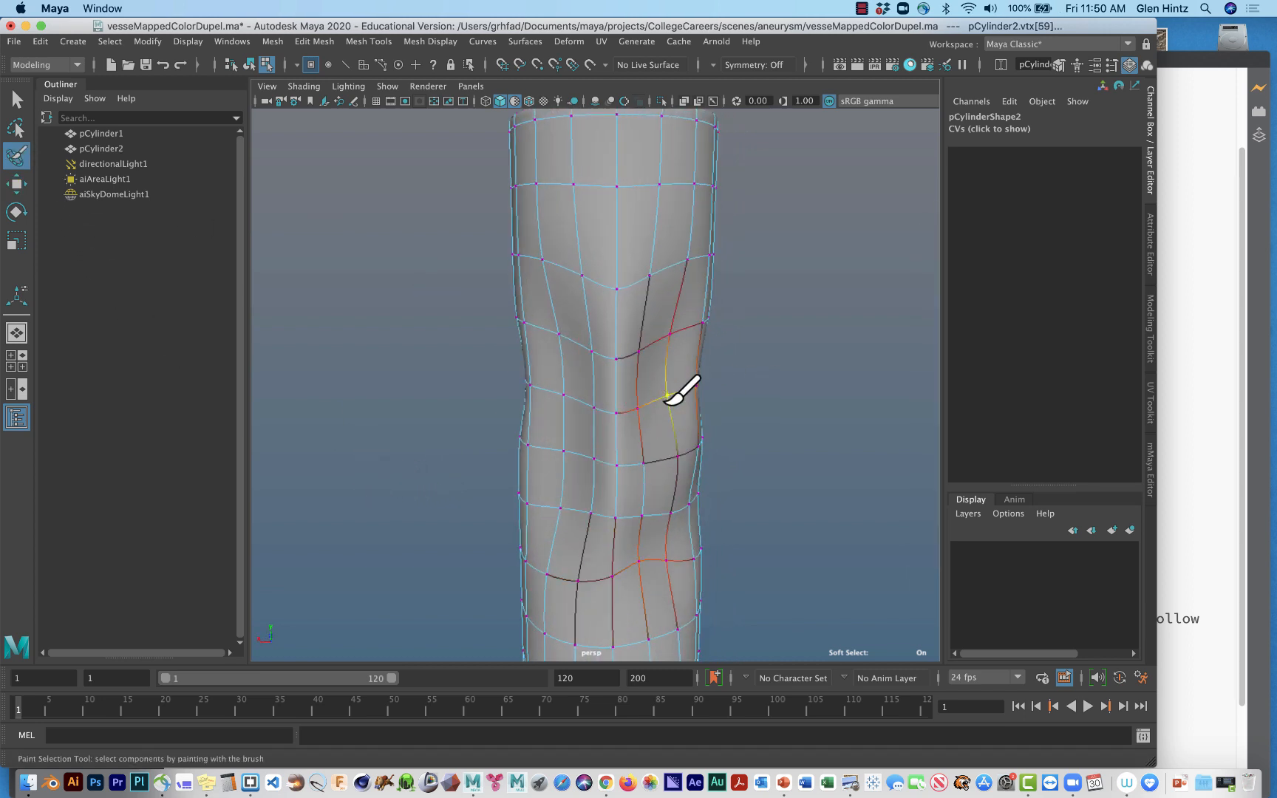
left_click(563, 368)
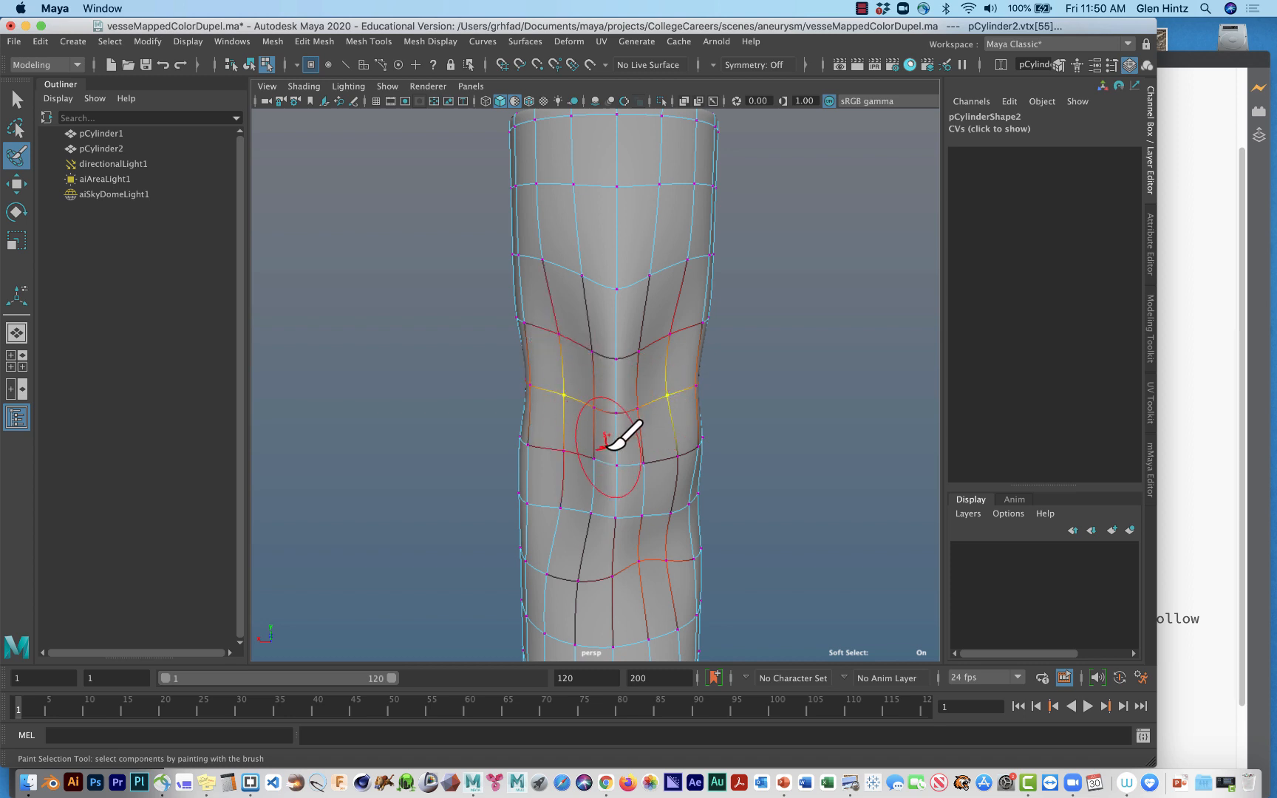
left_click(622, 464)
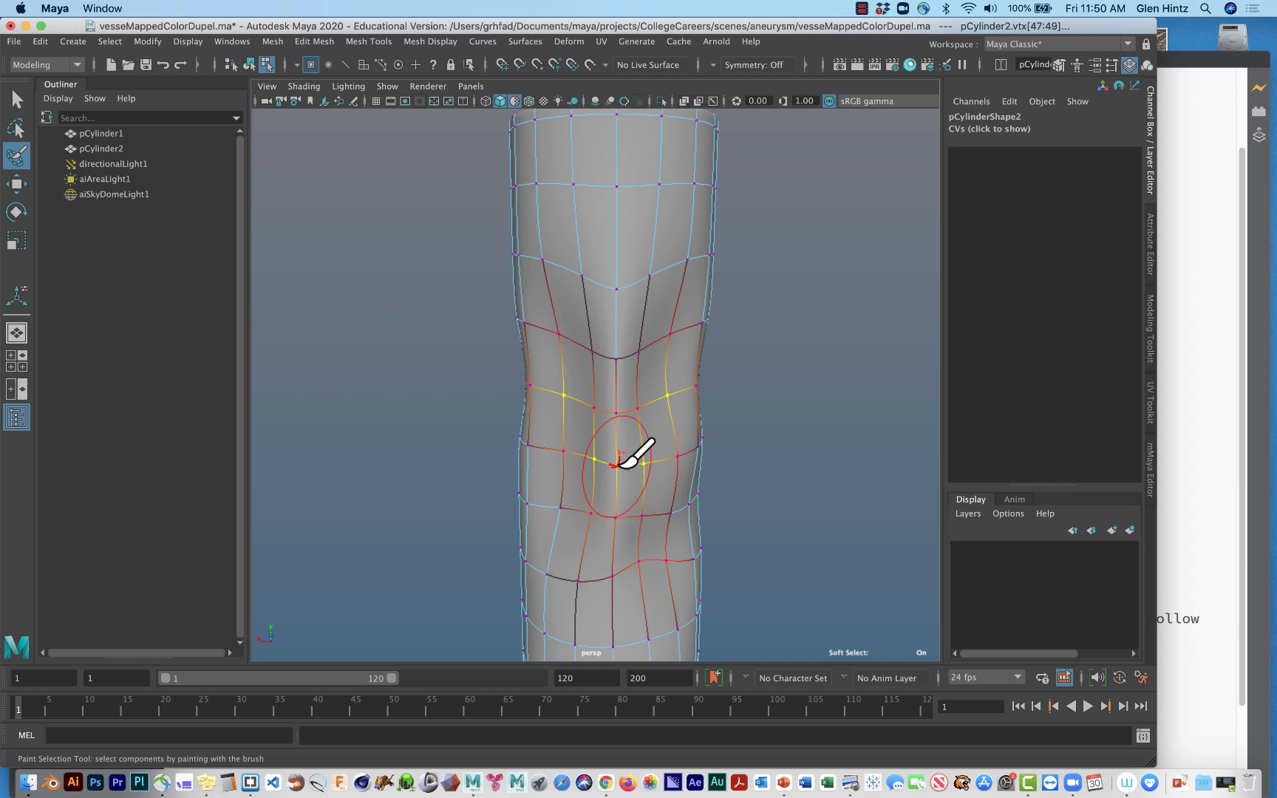
key("w")
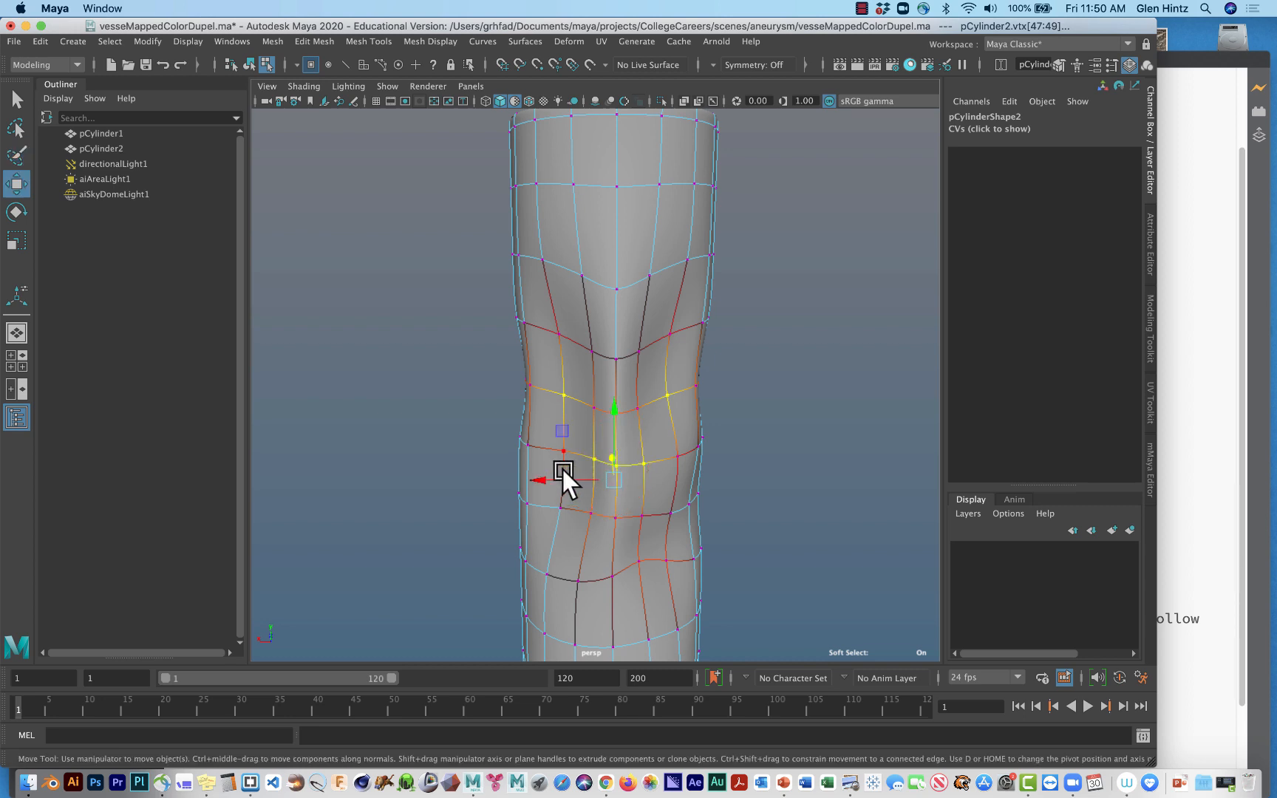
left_click_drag(551, 481, 459, 488)
key("b")
key("r")
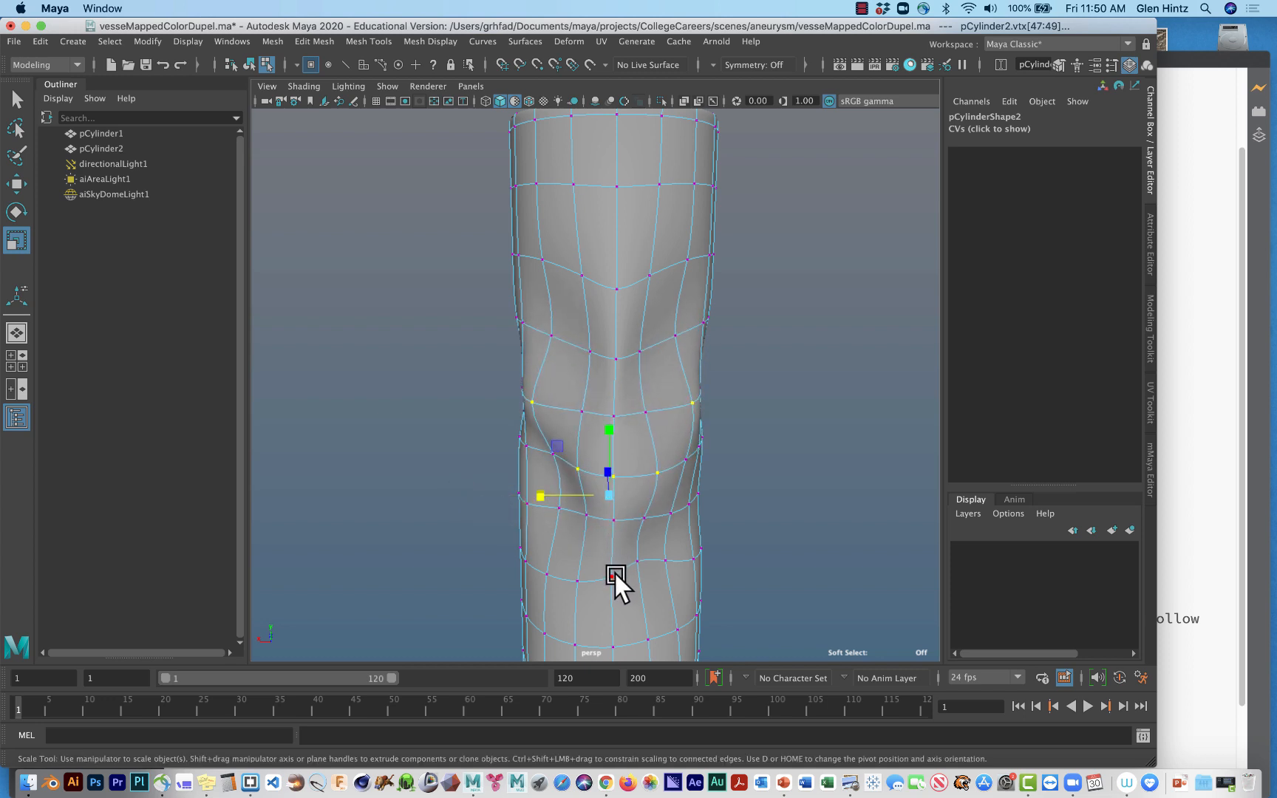
Paint-select a patch of vertices on the lower outer wall and turn soft selection on with a reduced falloff radius.
left_click(614, 573)
left_click(550, 577)
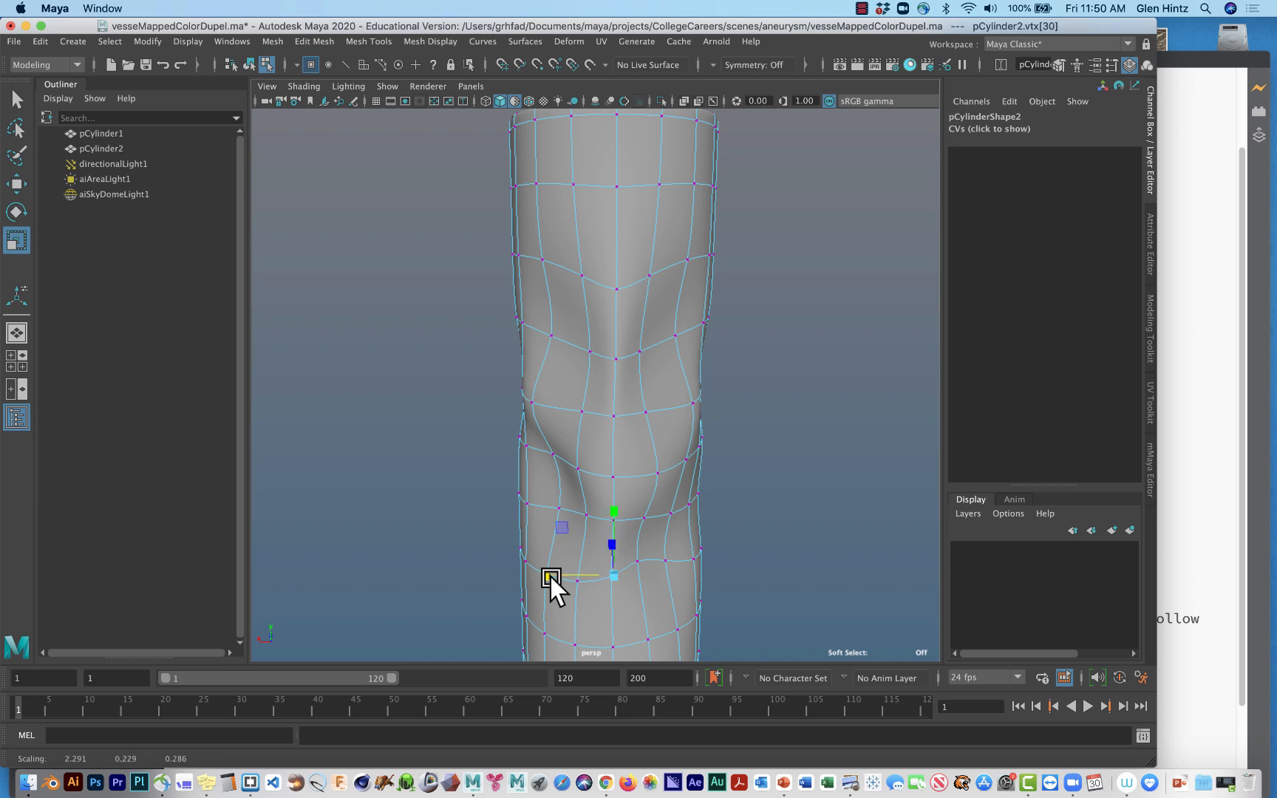
left_click(26, 157)
mouse_move(567, 529)
left_mouse_down()
mouse_move(572, 553)
mouse_move(649, 512)
mouse_move(668, 559)
mouse_move(561, 538)
mouse_move(583, 593)
left_mouse_up()
key("b")
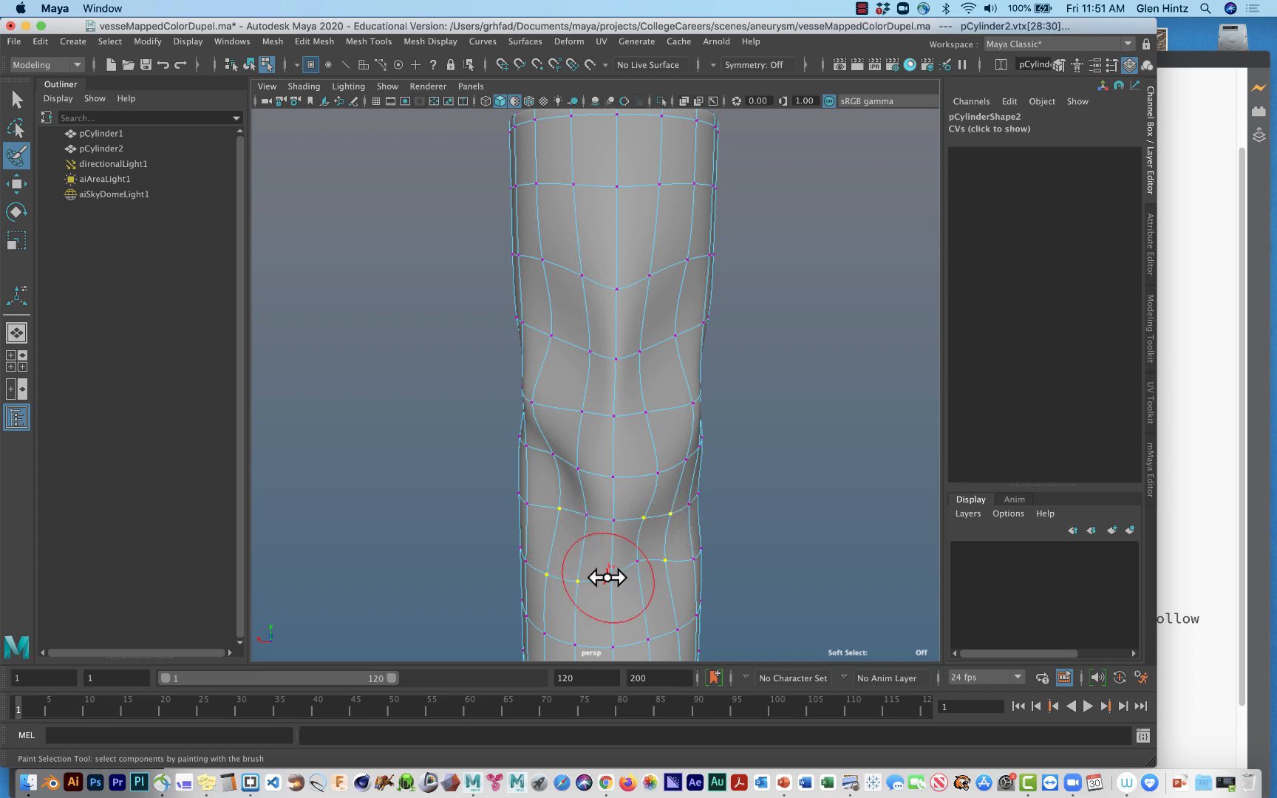
key("q")
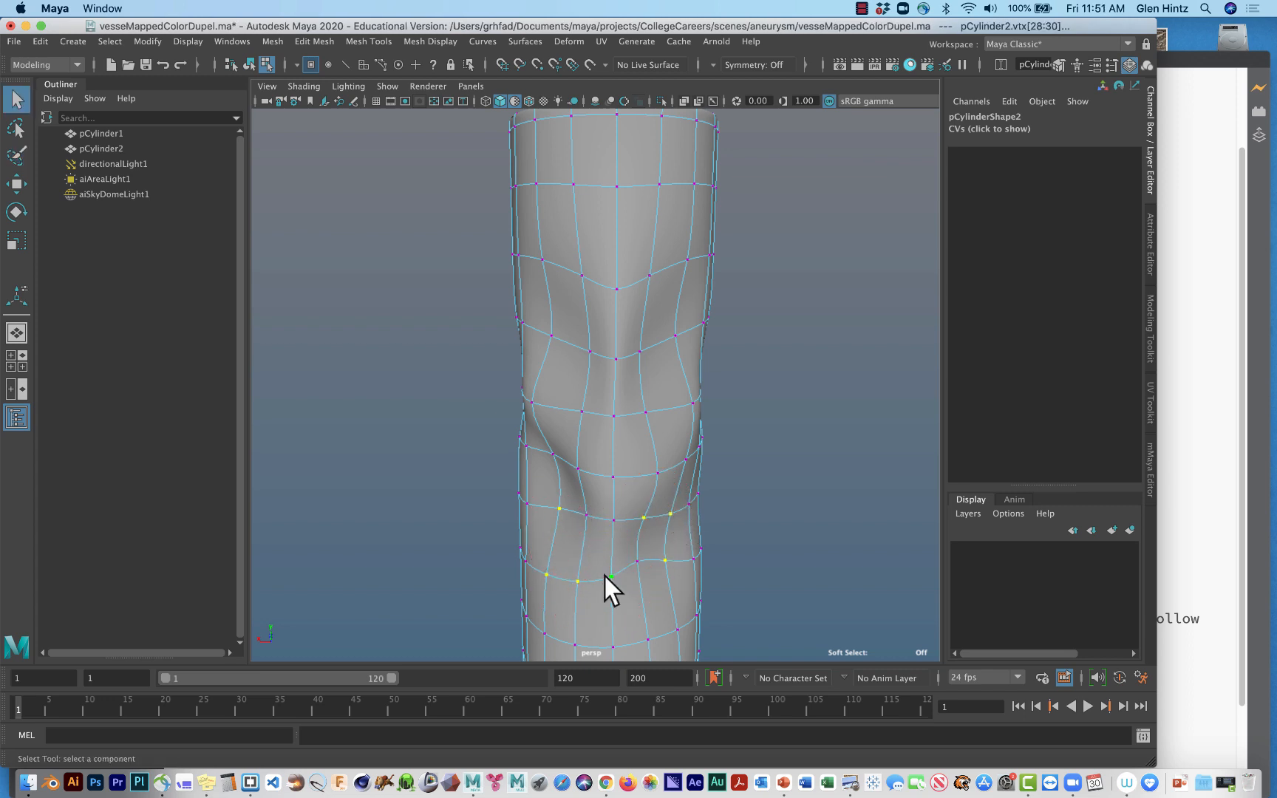
key("b")
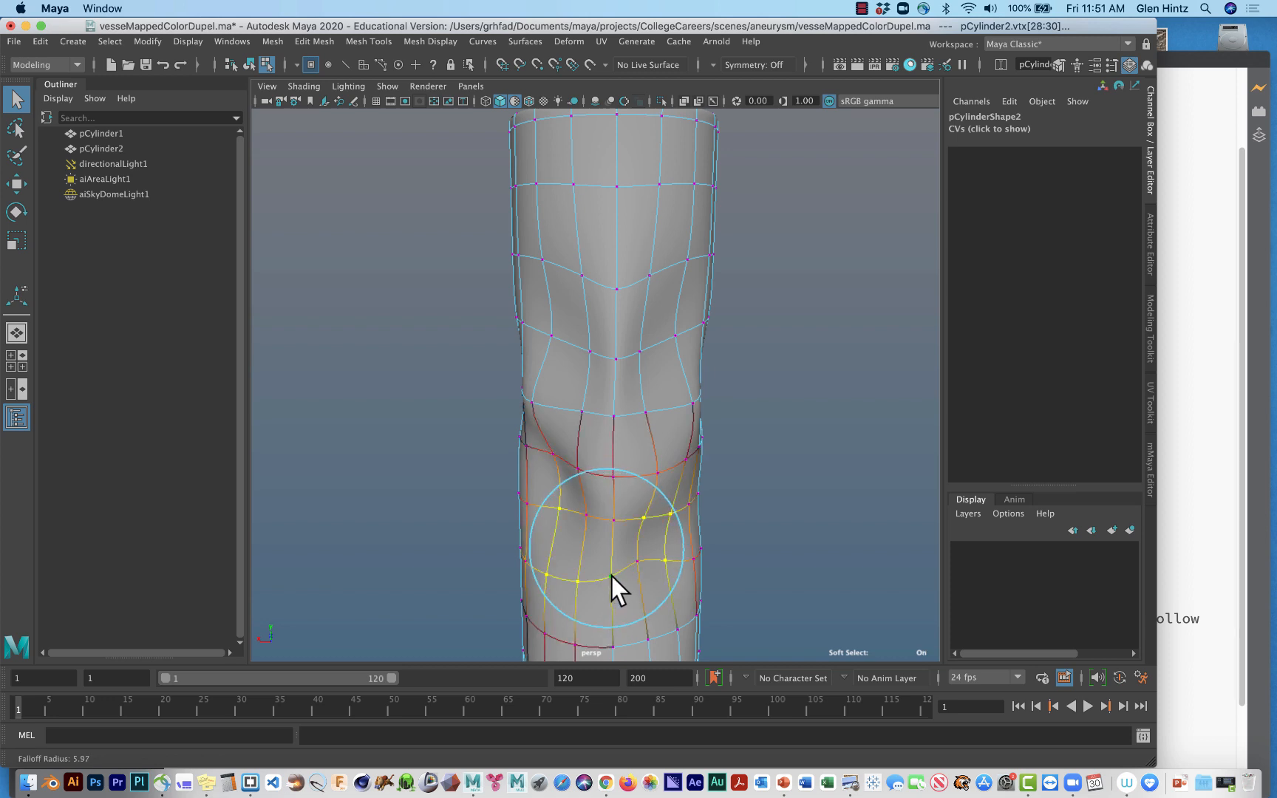
left_click_drag(605, 578, 595, 578)
Scale the soft-selected lower patch of the outer wall wider along X.
key("r")
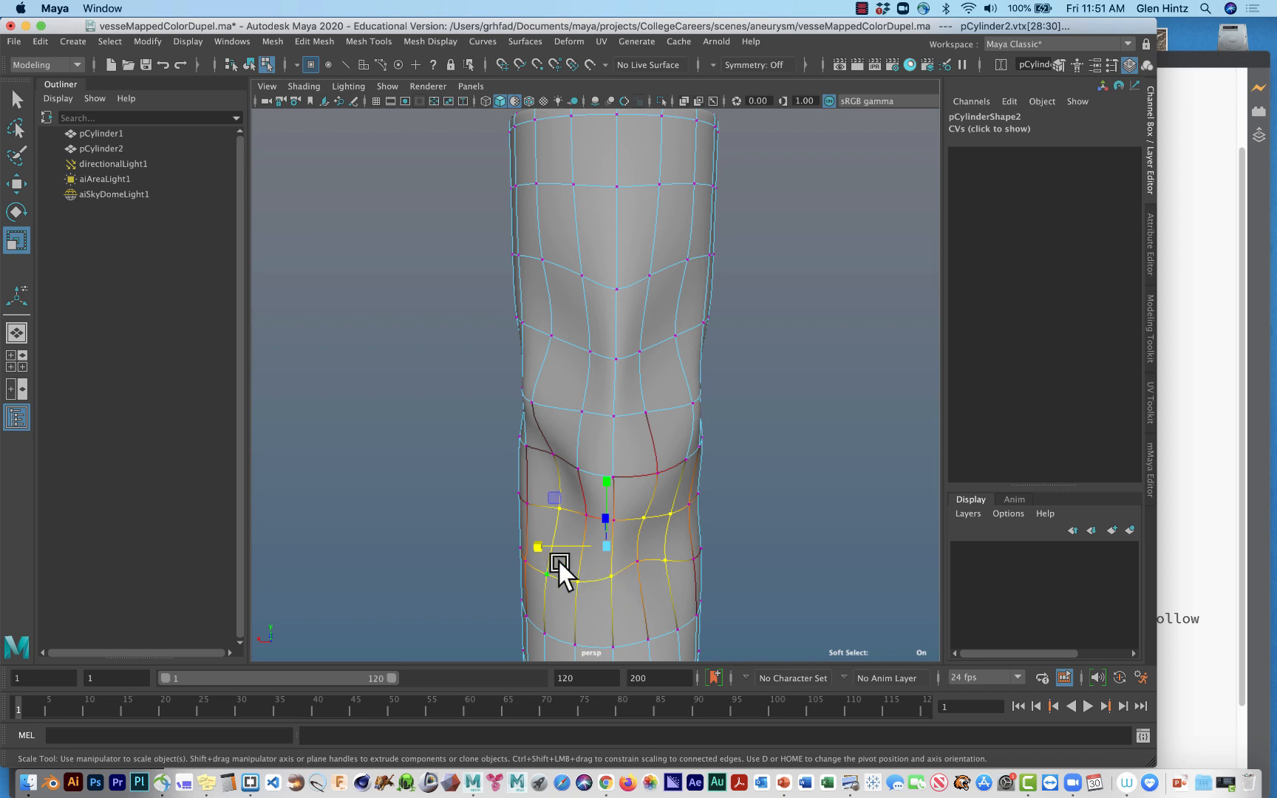
left_click(524, 552)
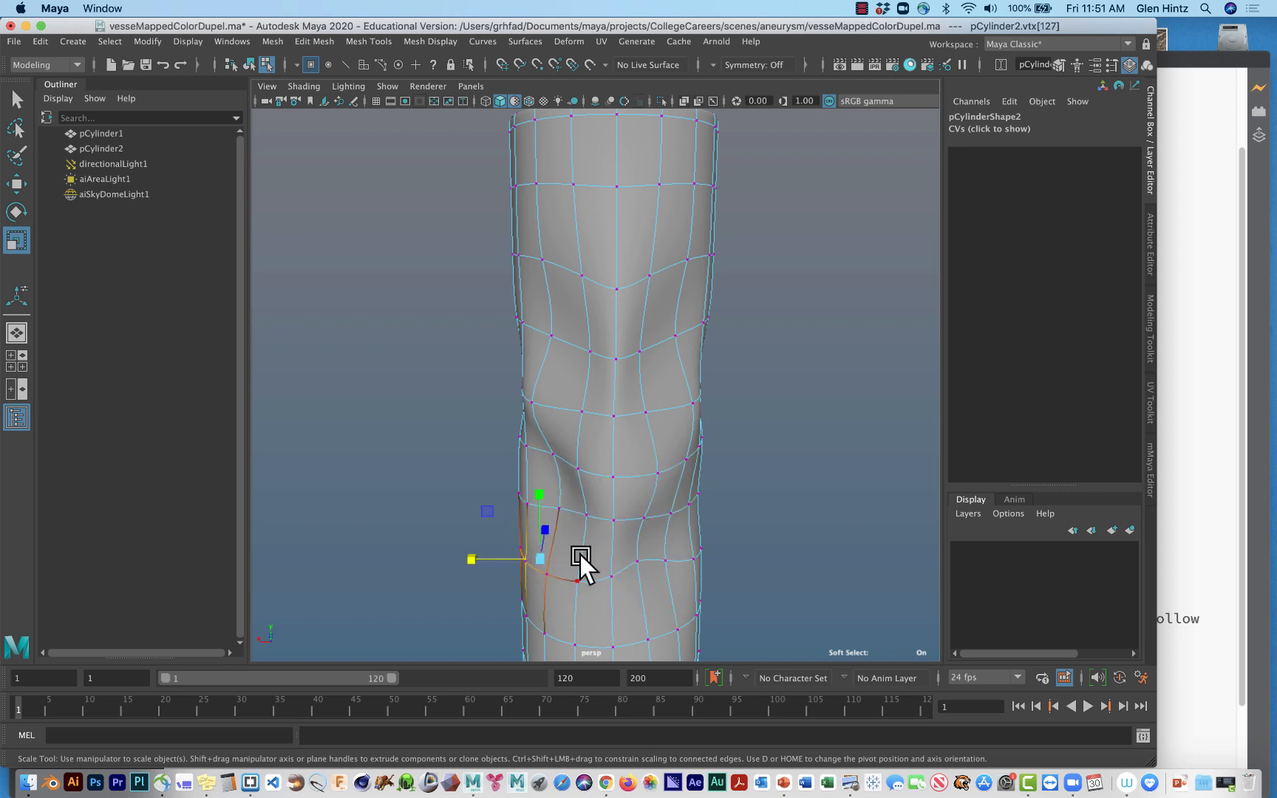
key("z")
left_click_drag(542, 547, 518, 545)
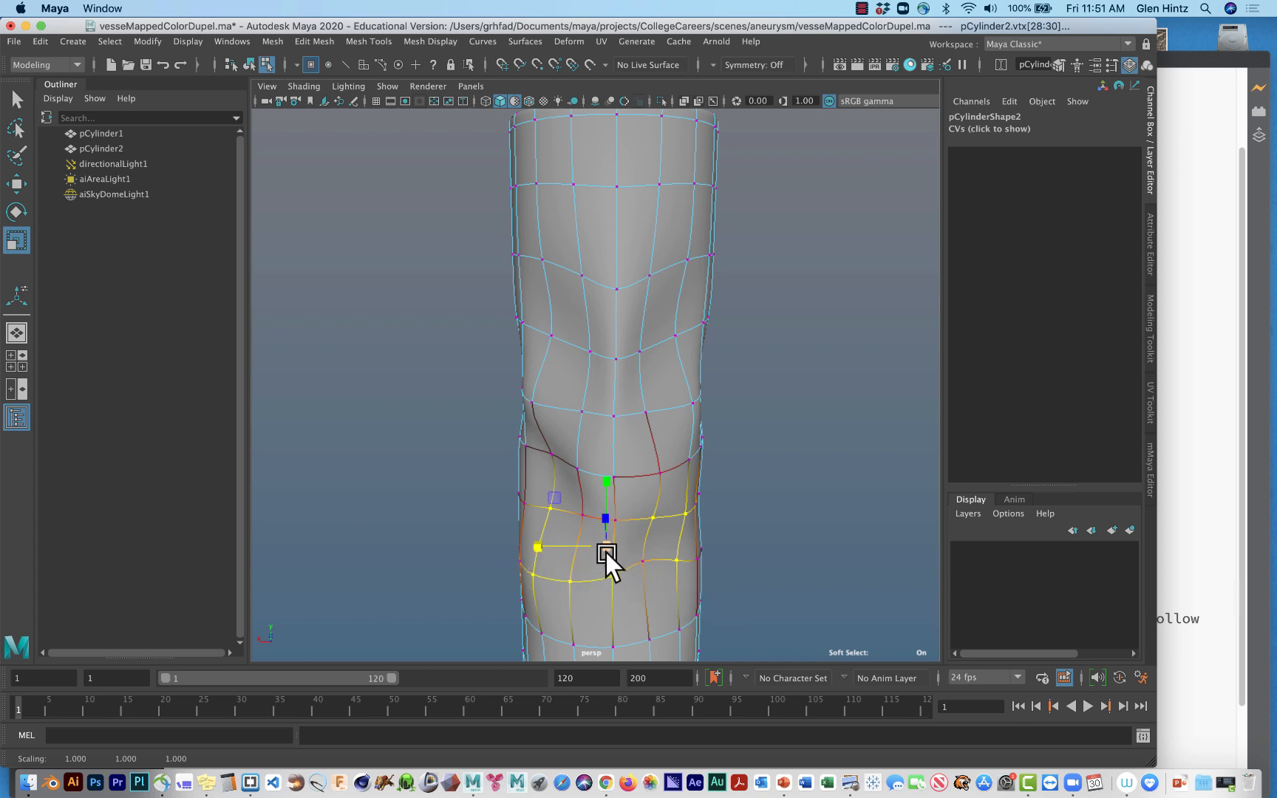
Move the soft-selected lower patch outward along Z so the outer wall bulges.
key("w")
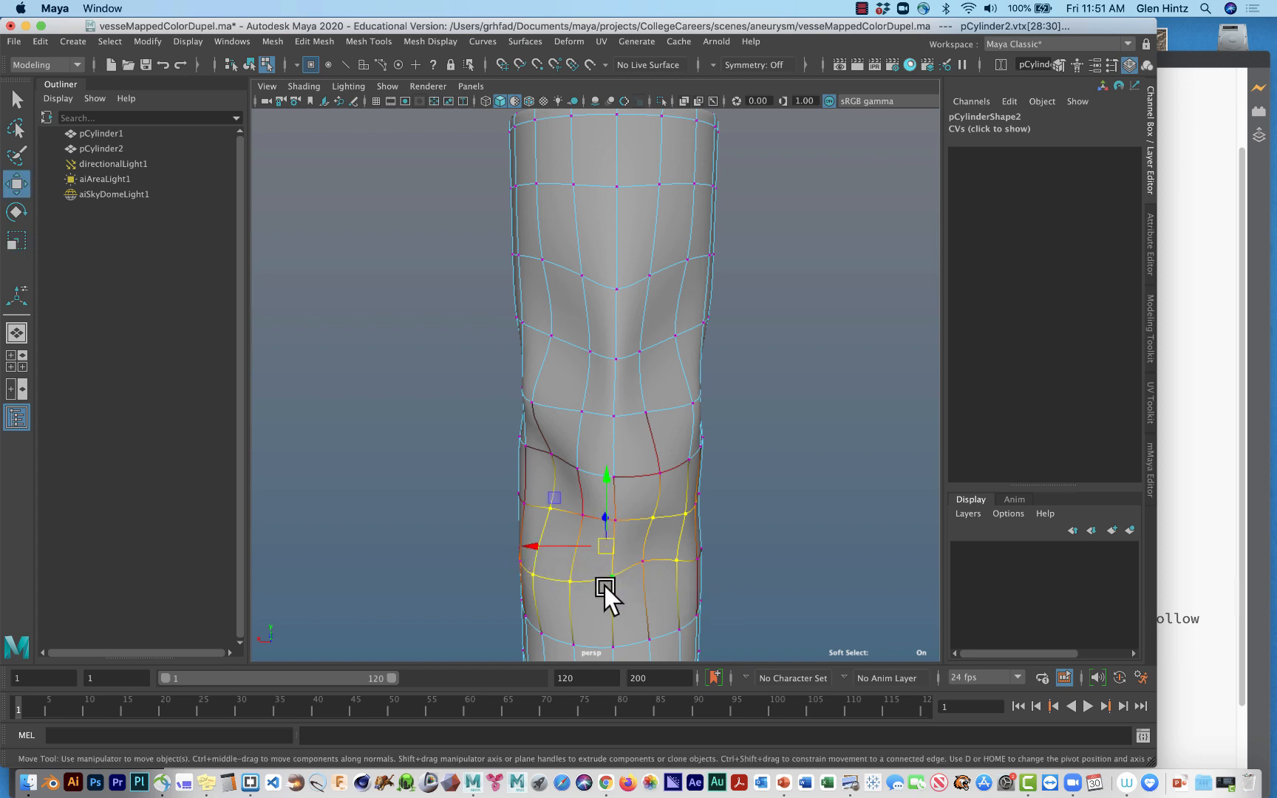
left_click_drag(608, 587, 698, 605, "alt")
mouse_move(655, 513)
left_mouse_down()
mouse_move(667, 507)
mouse_move(675, 522)
left_mouse_up()
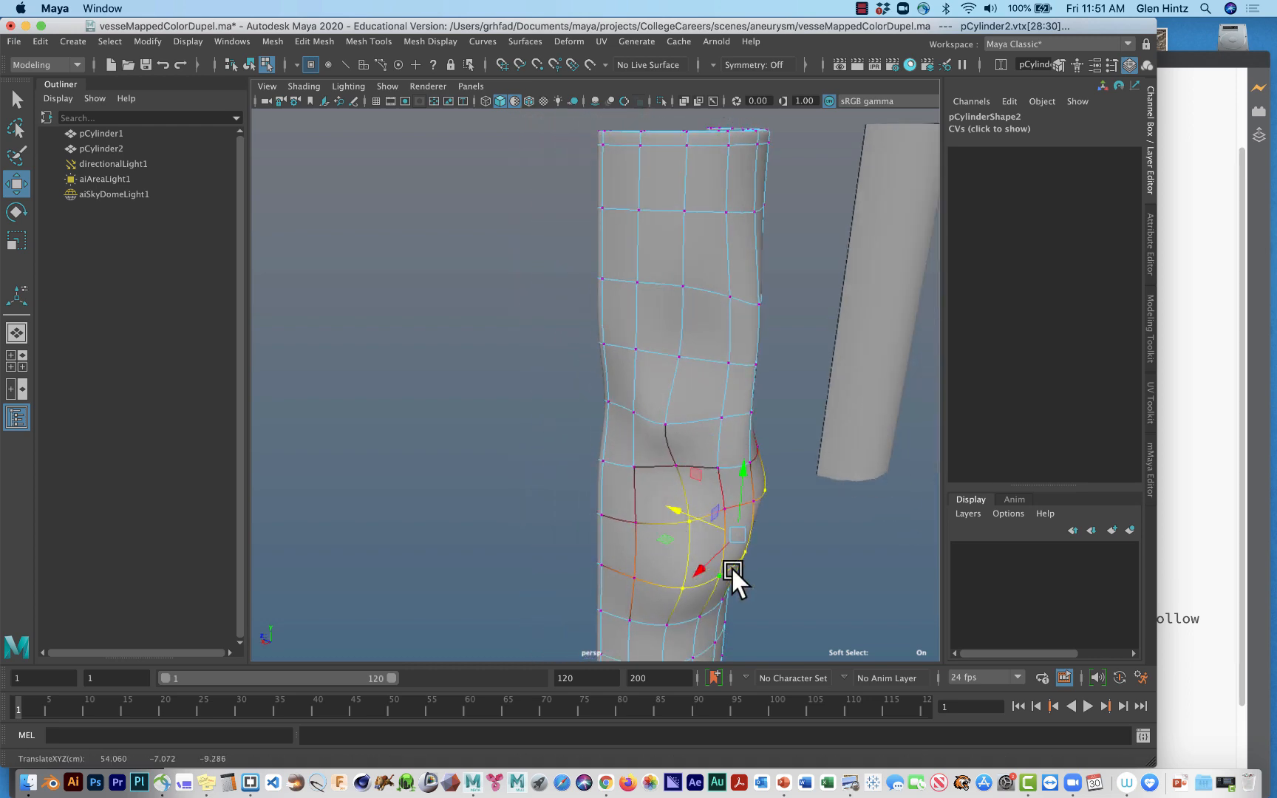
left_click_drag(731, 565, 612, 569, "alt")
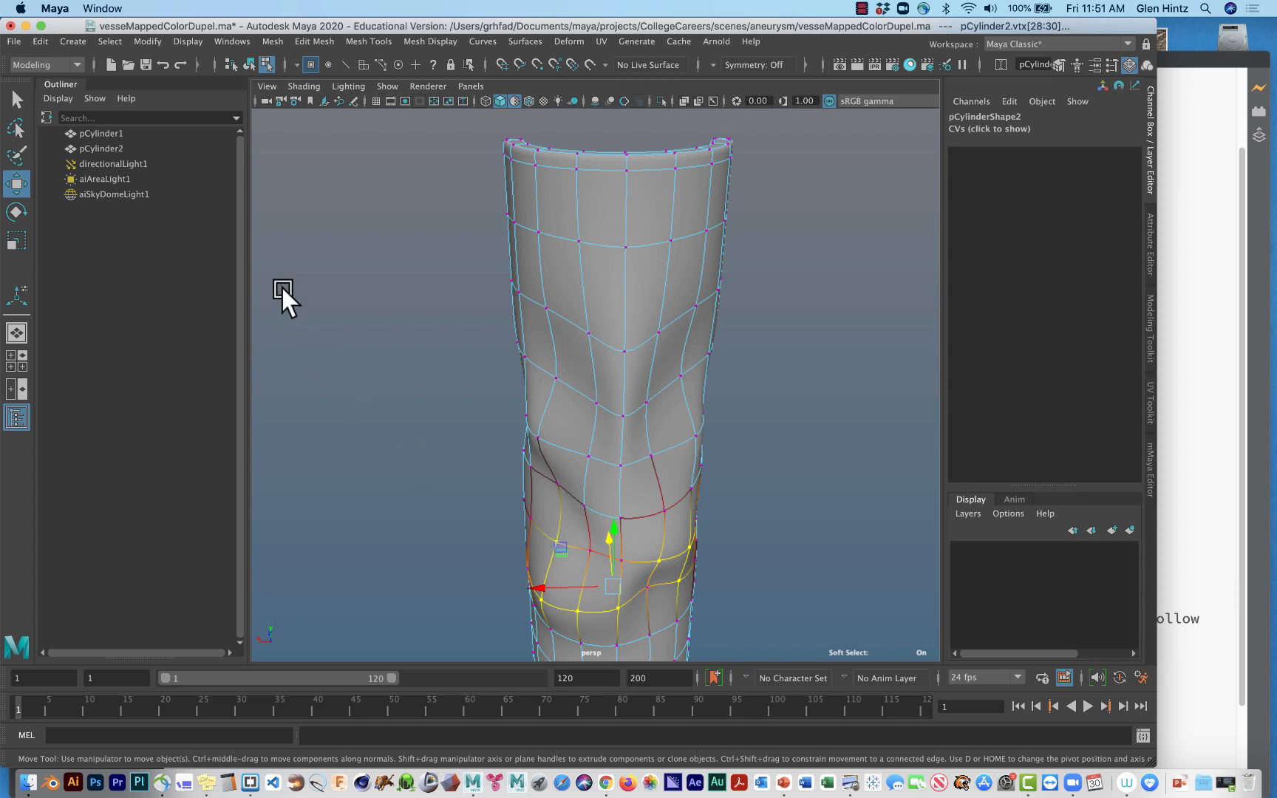
Move a vertex just above the outer bulge outward along X and shift the vertex at the bulge's fold diagonally downward.
left_click(16, 98)
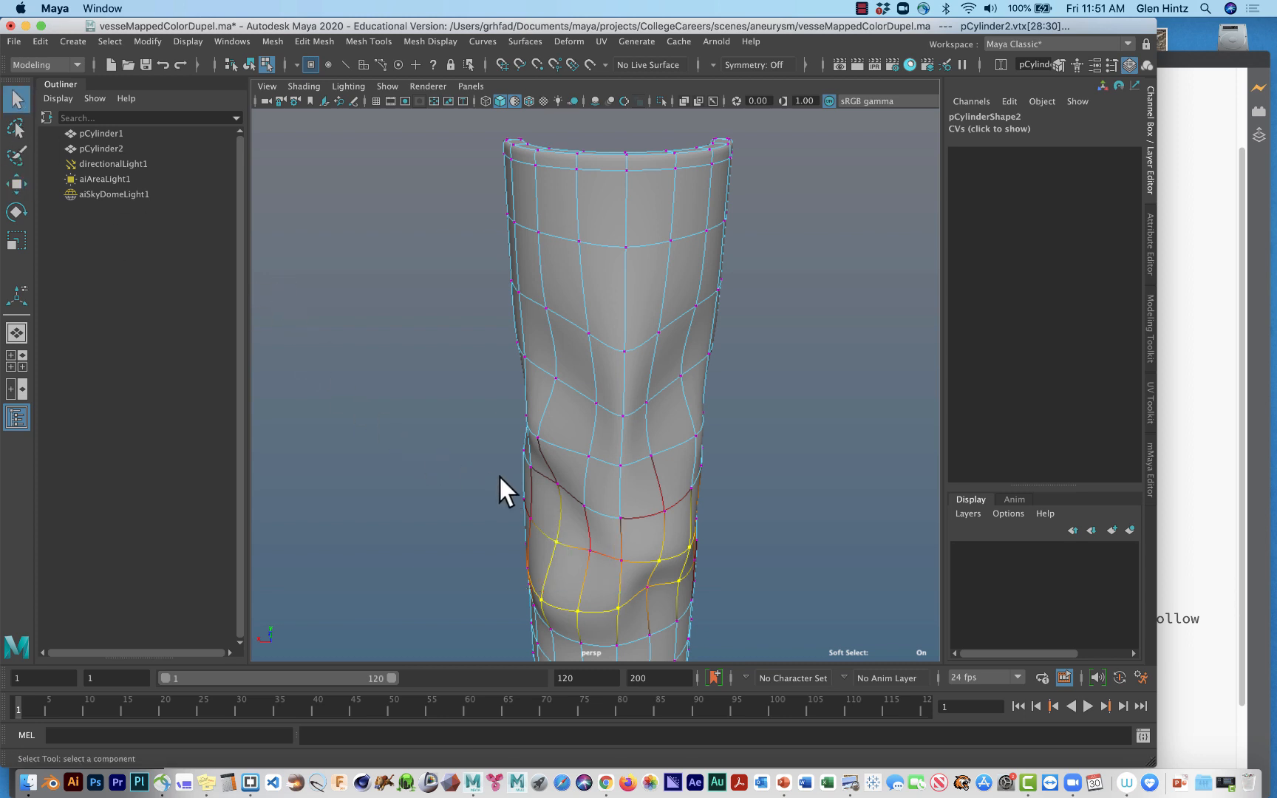
left_click(559, 487)
key("w")
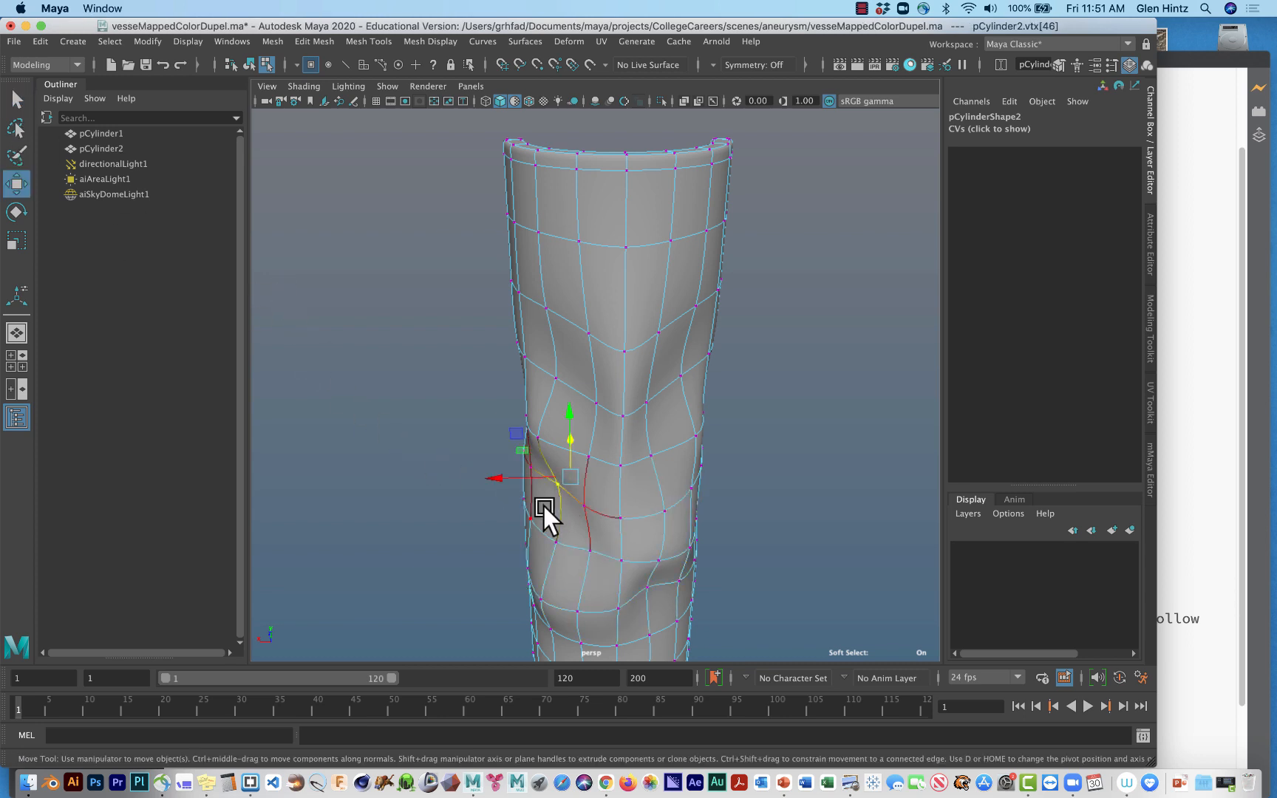
left_click_drag(510, 478, 465, 480)
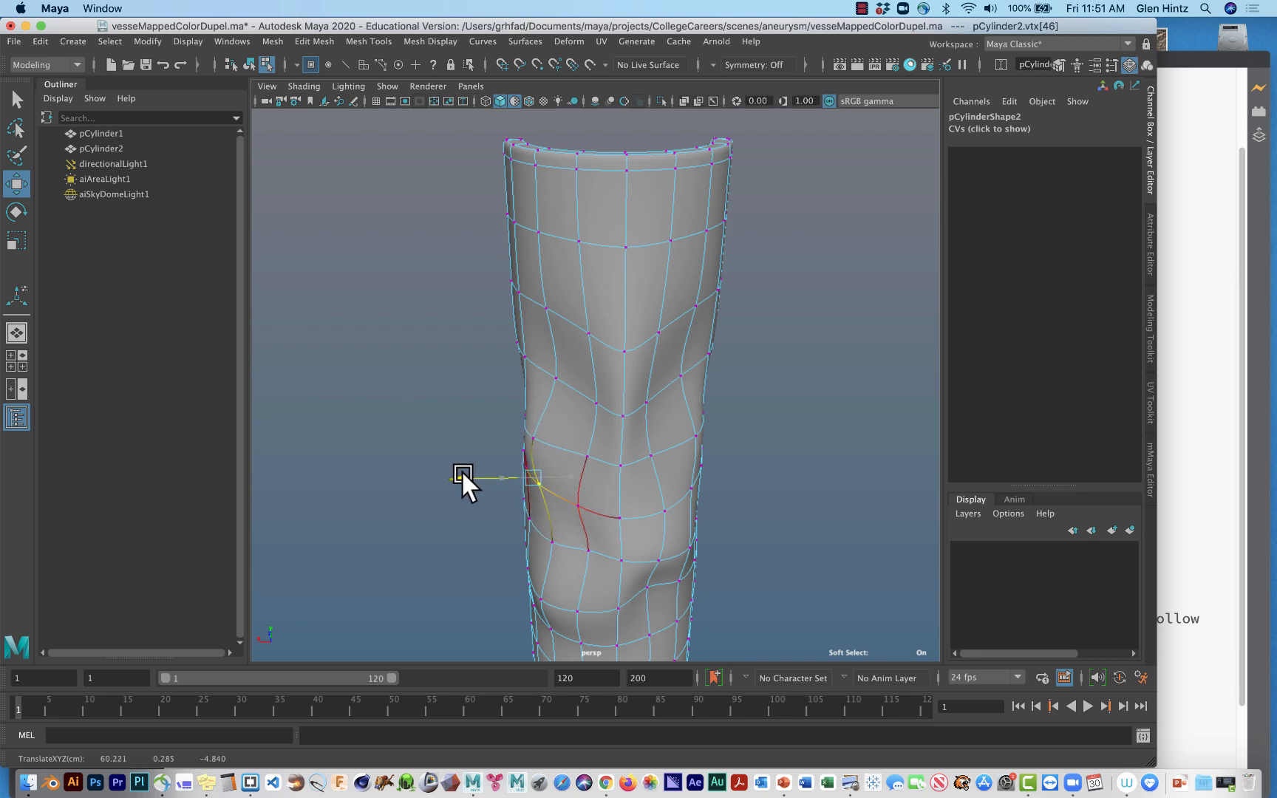
left_click(646, 585)
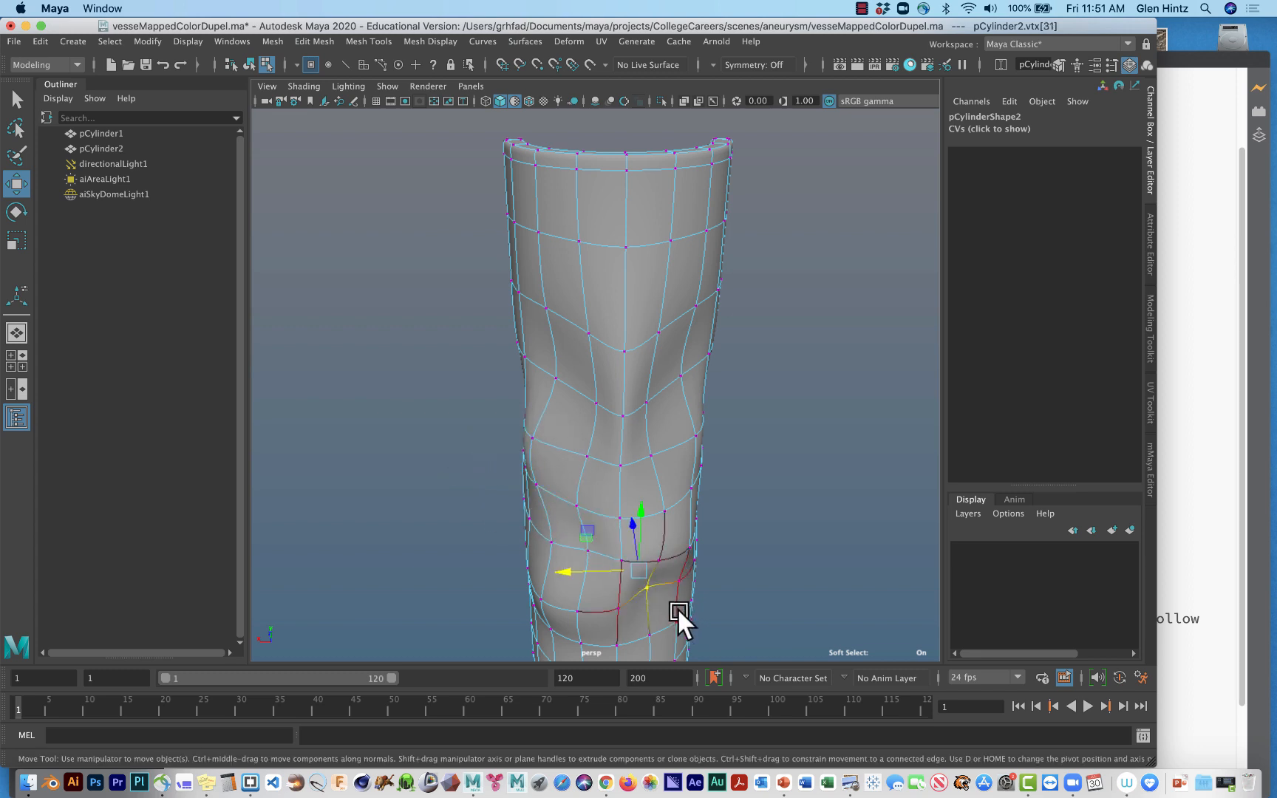
left_click_drag(642, 578, 675, 612)
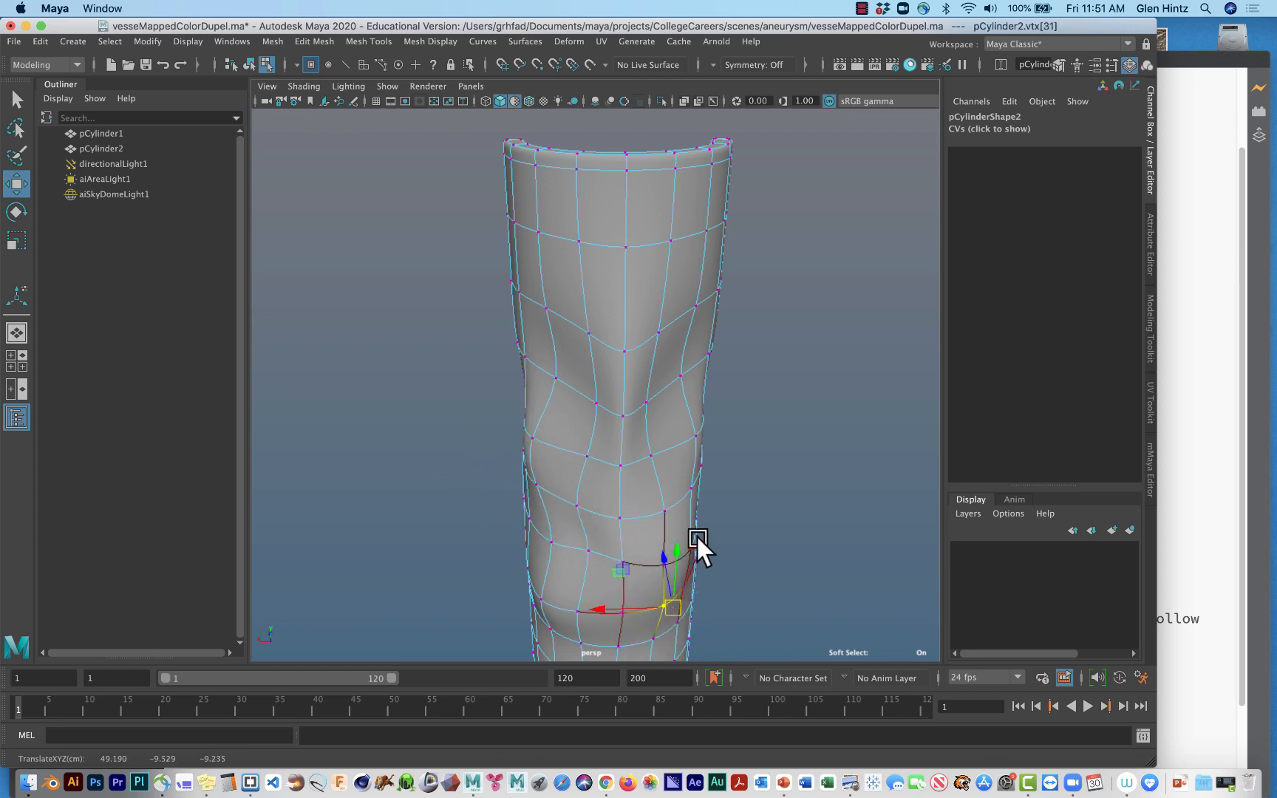
Move the two mid-height outer-wall vertices flanking the central fold outward toward opposite sides of the vessel.
left_click(680, 371)
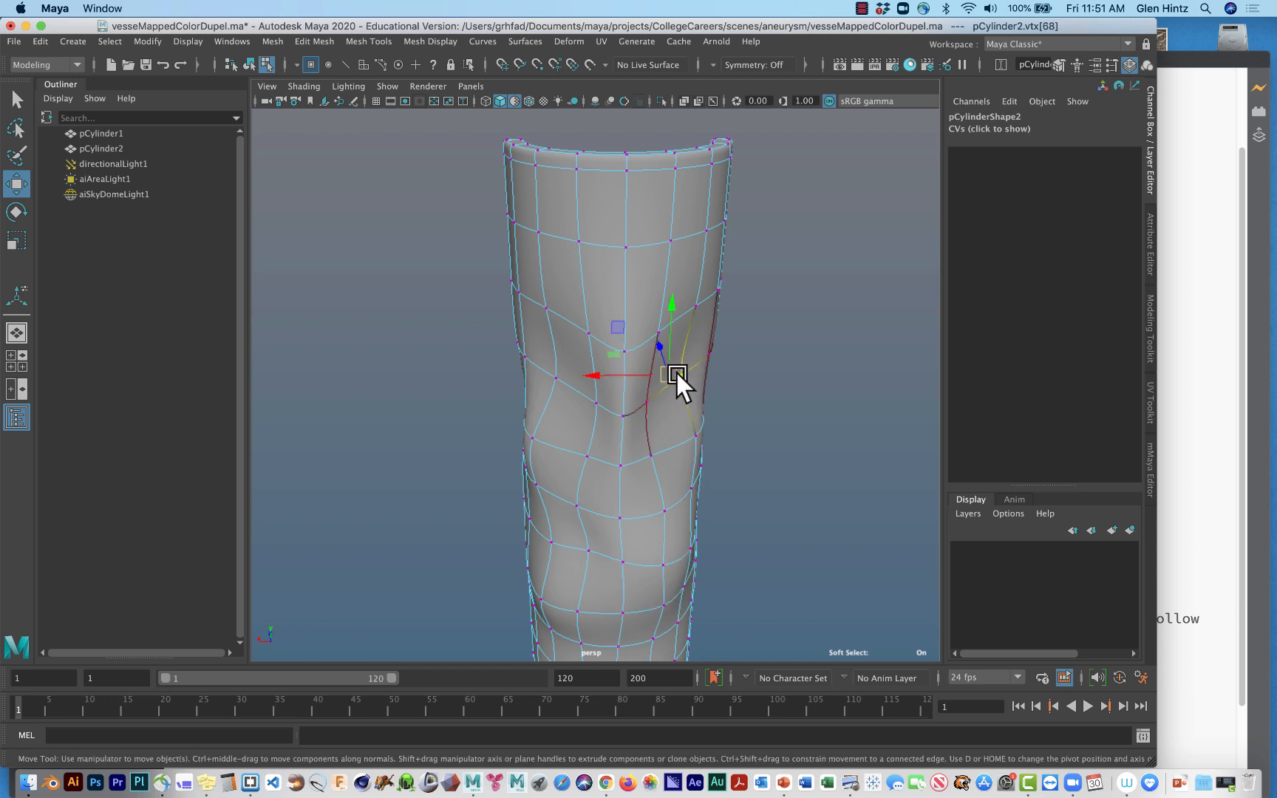
left_click_drag(675, 370, 701, 389)
left_click(557, 386)
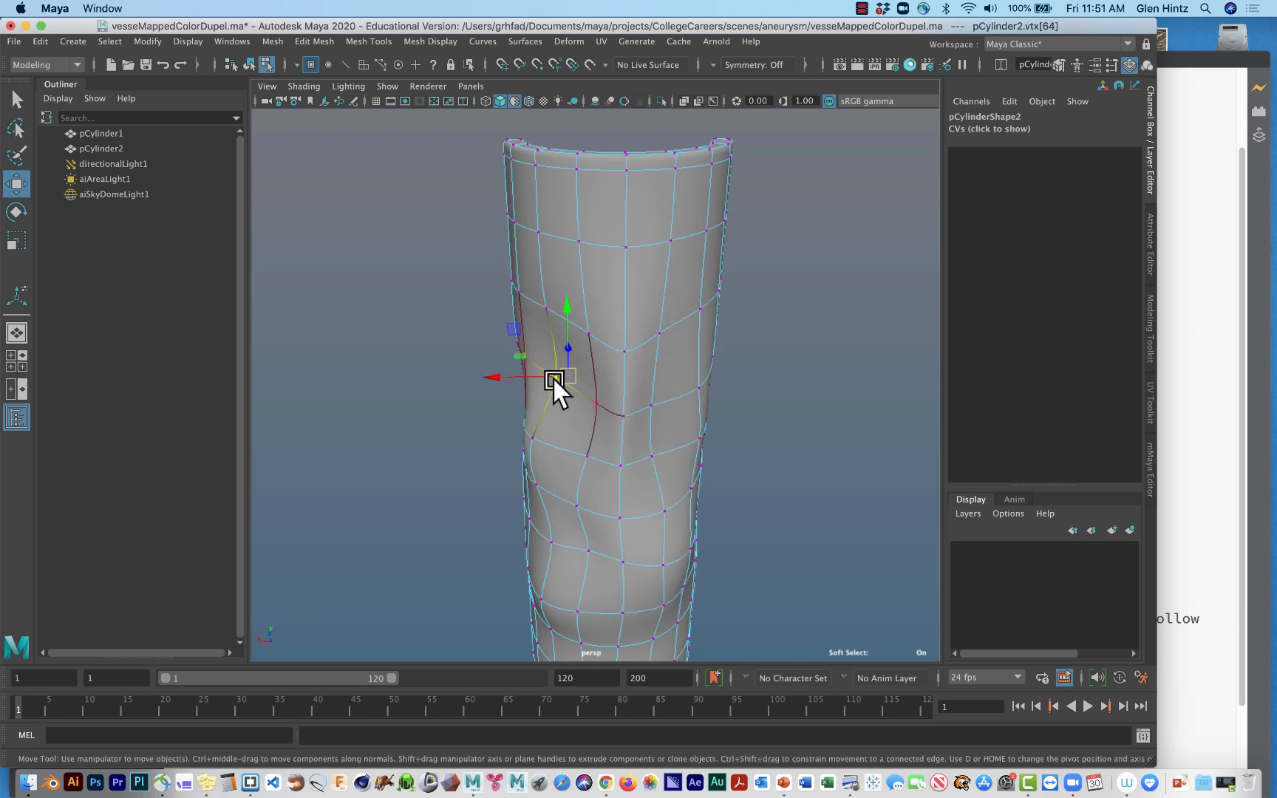
left_click_drag(558, 379, 492, 378)
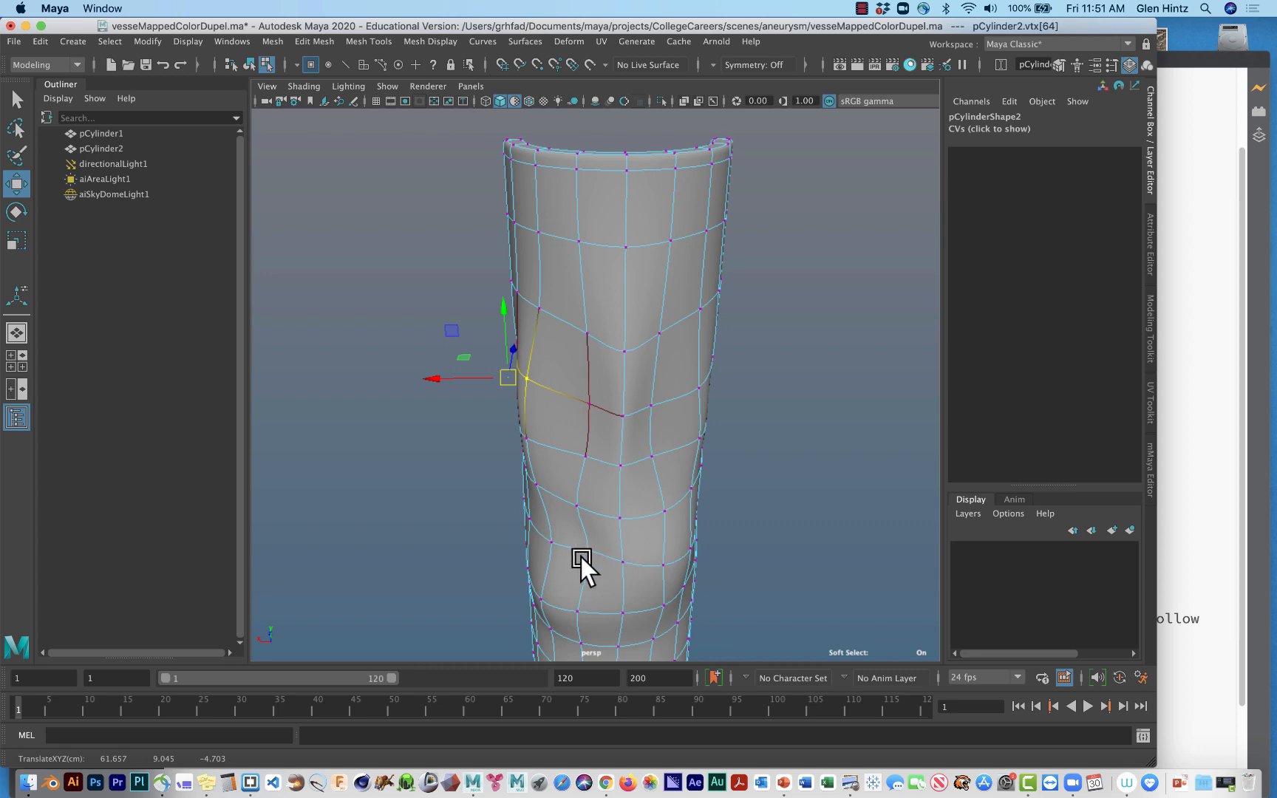
Turn soft selection off and pull three inner-rim vertices along the +X cut edge inward along X to thicken the wall.
left_click_drag(580, 558, 692, 444, "alt")
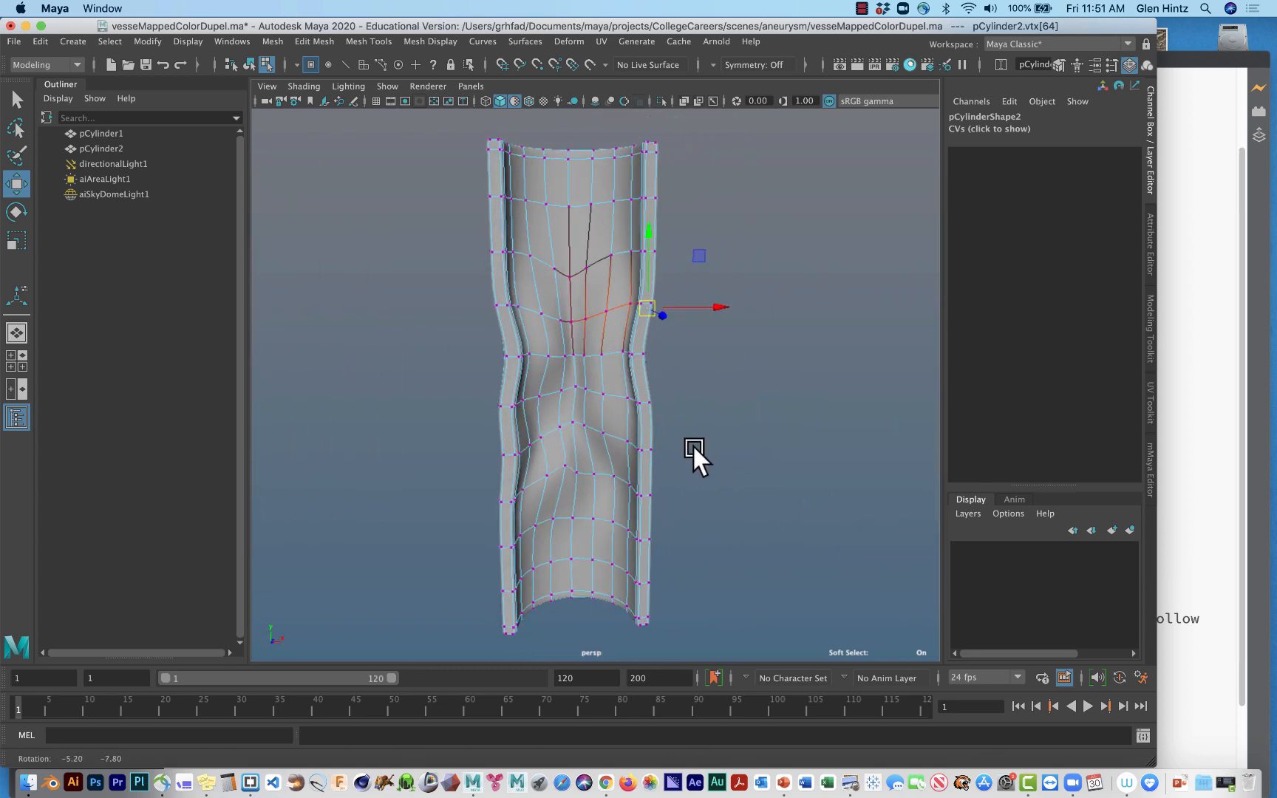
left_click(637, 403)
left_click_drag(639, 404, 698, 393)
key("b")
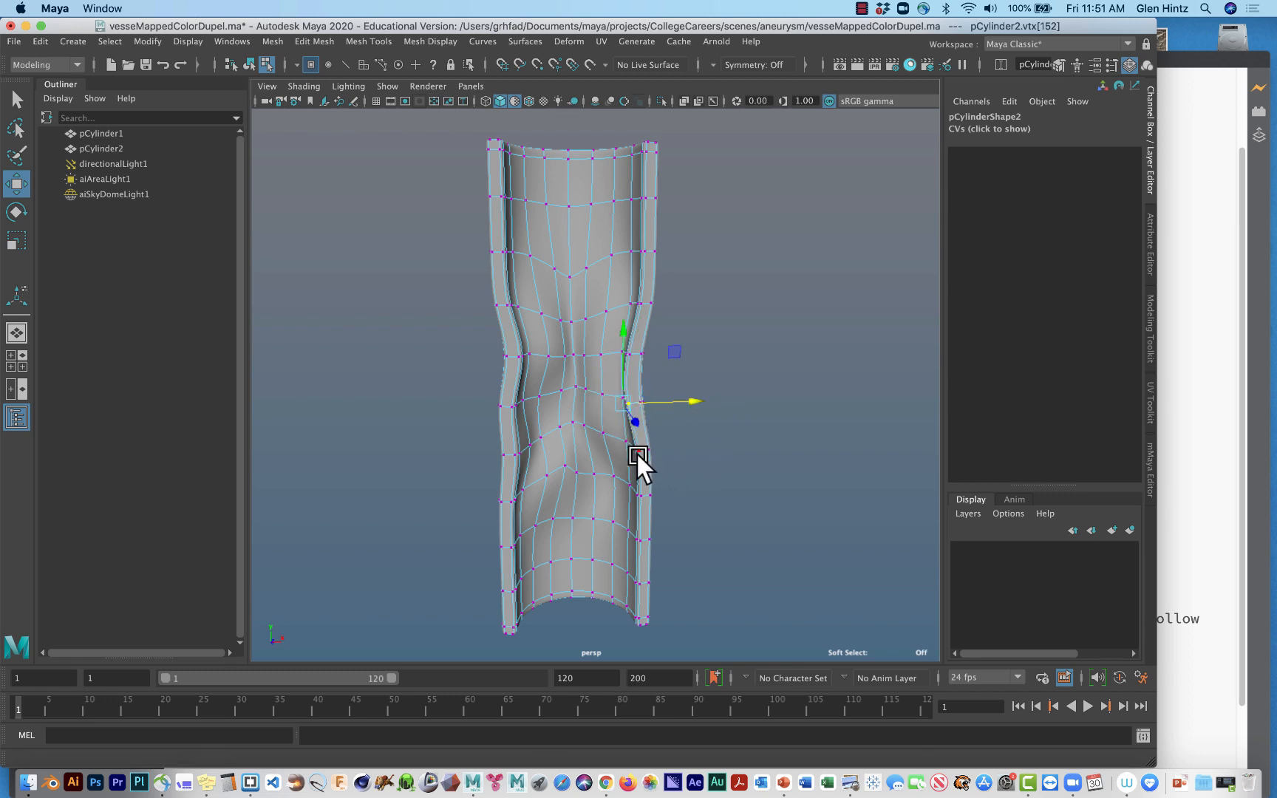
left_click(637, 448)
left_click_drag(699, 448, 645, 440)
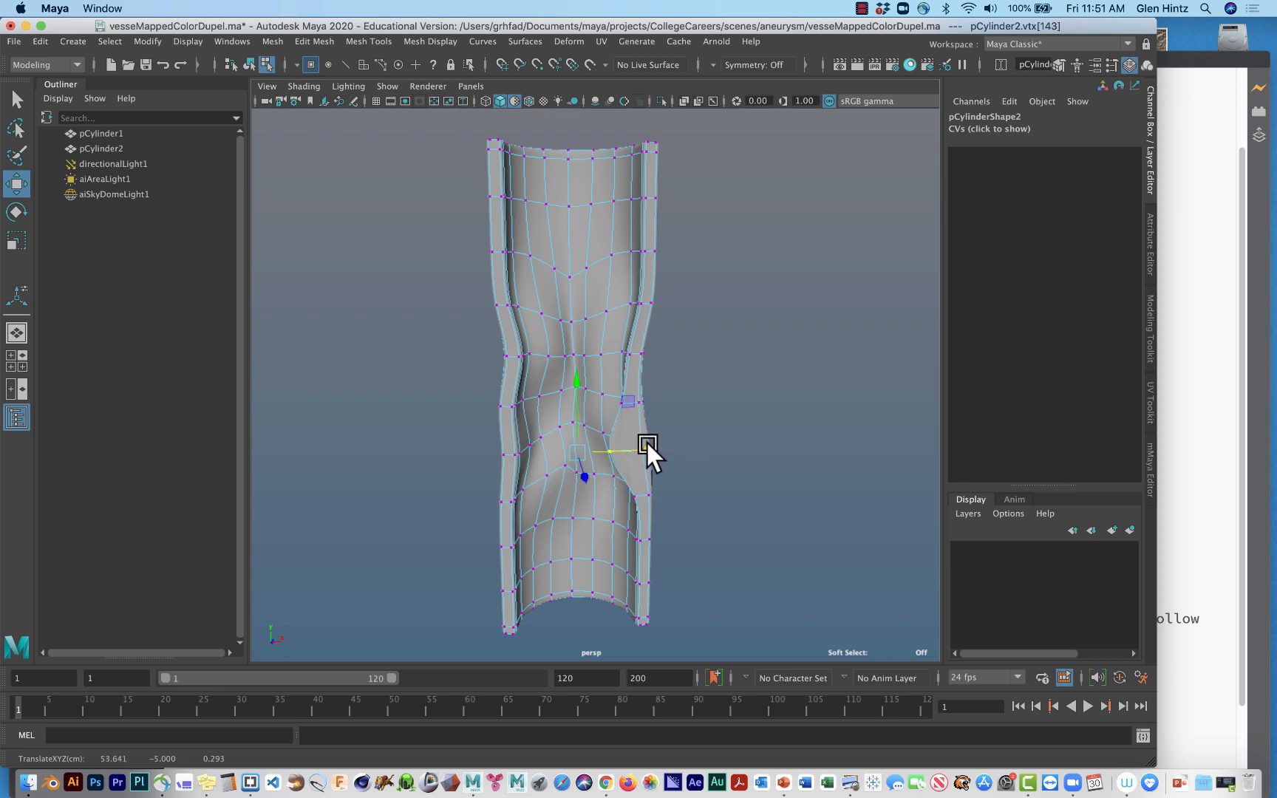
left_click(638, 303)
left_click_drag(698, 304, 676, 296)
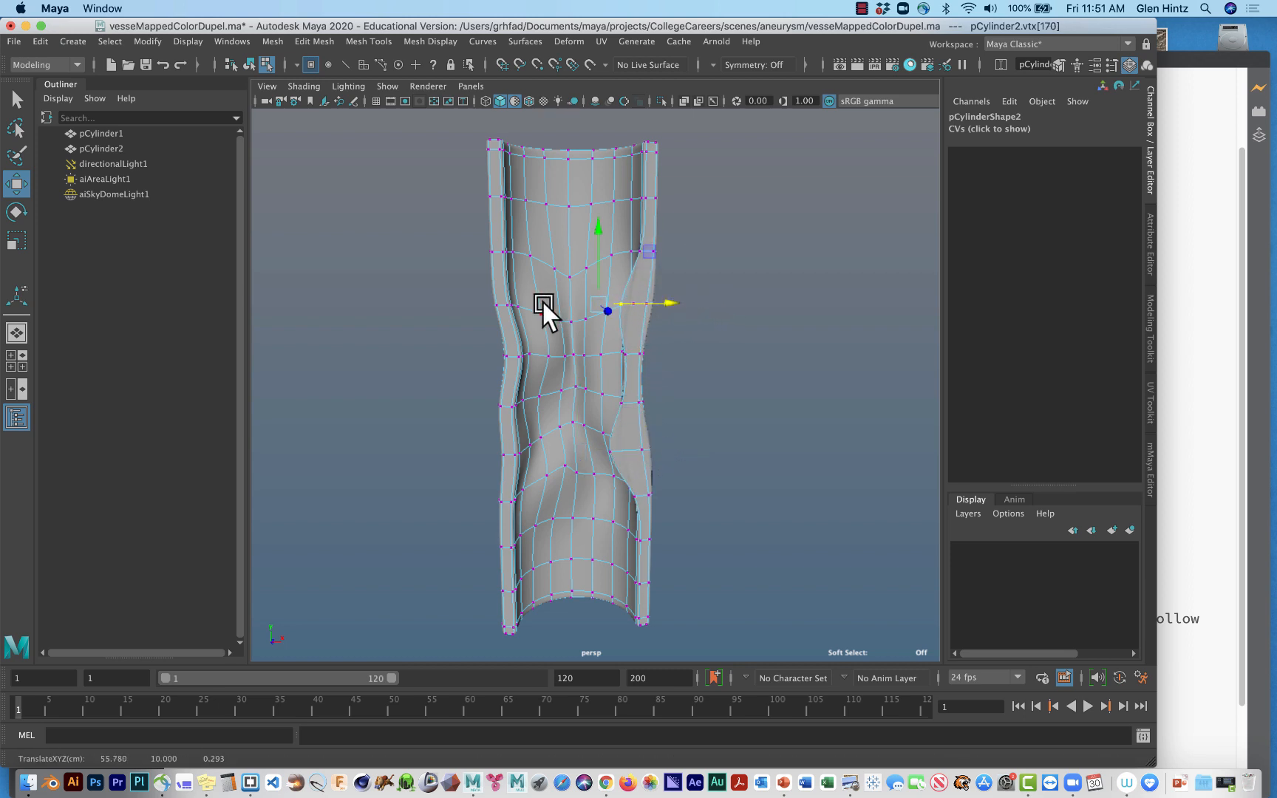
Pull the inner-rim vertices of the -X cut edge inward along X at the upper narrowing and at mid-height.
left_click(519, 305)
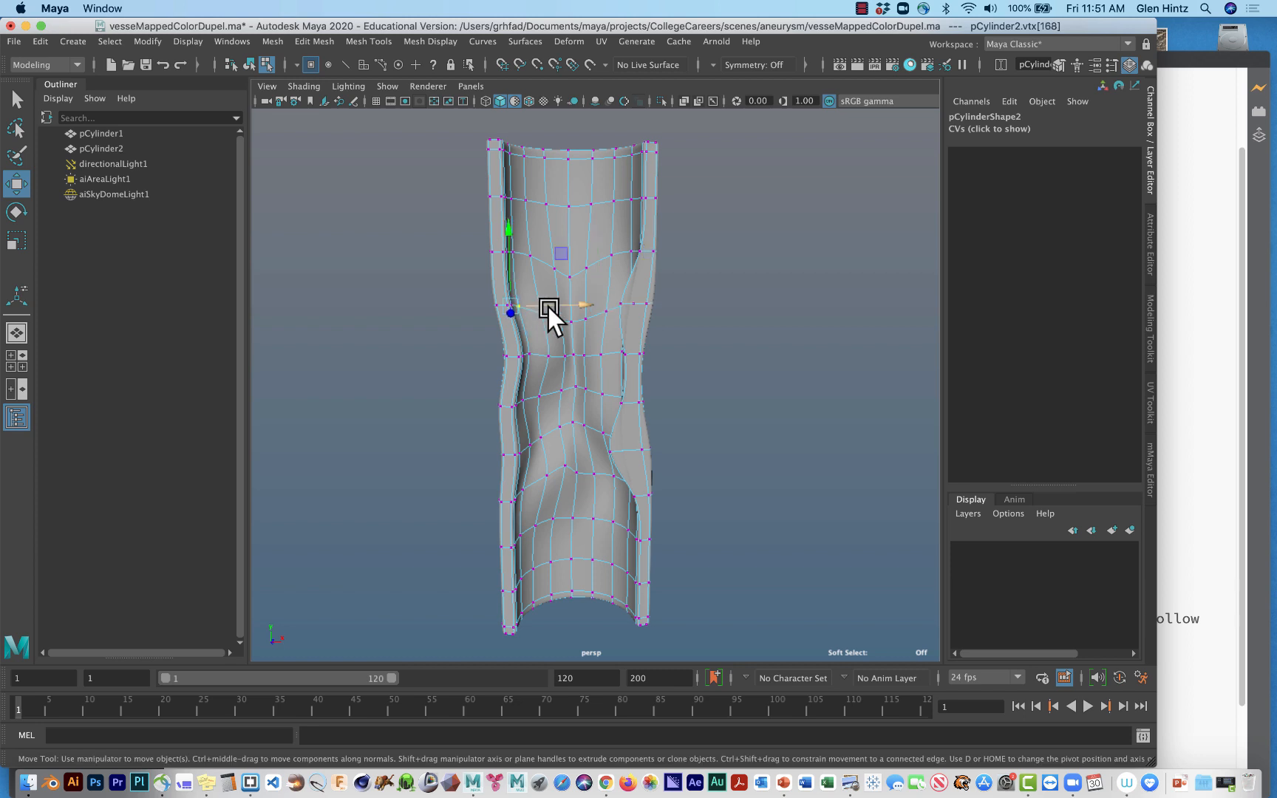
left_click_drag(547, 306, 581, 305)
left_click(515, 303)
left_click(510, 303)
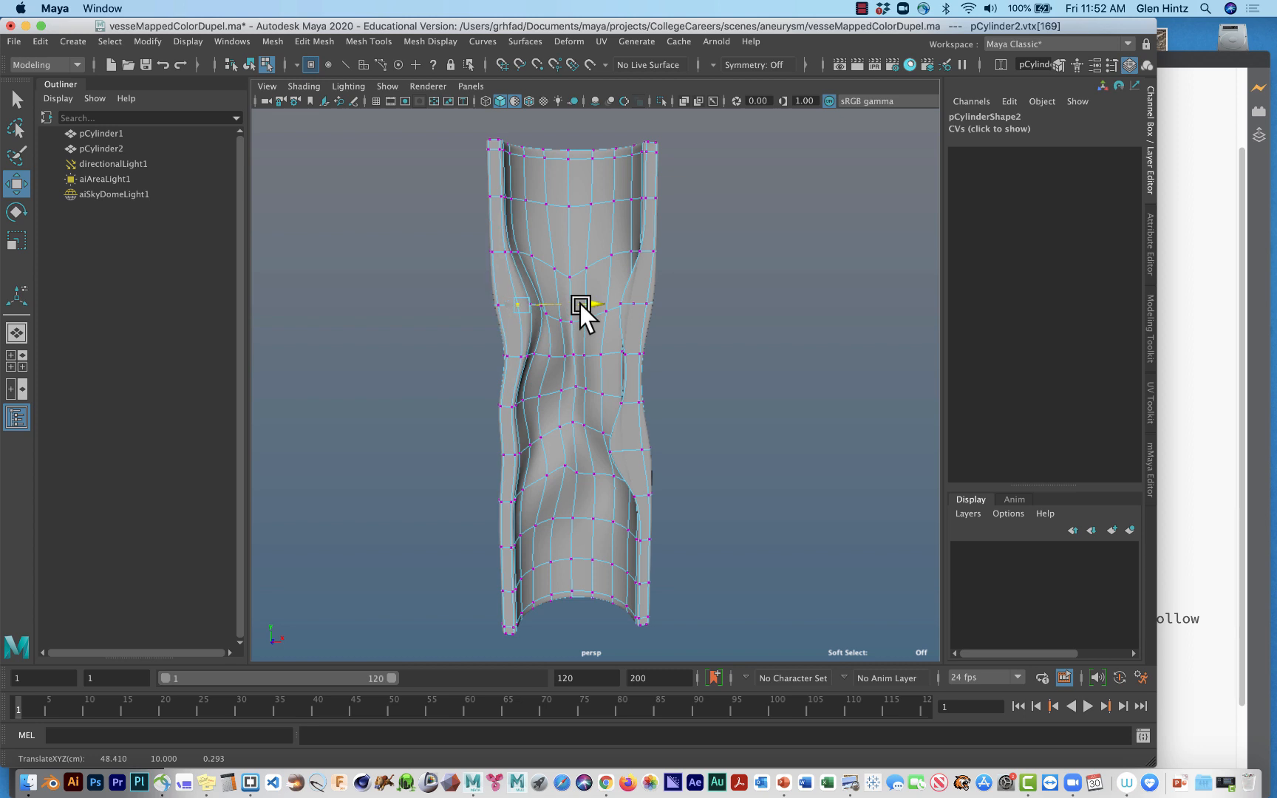
left_click(515, 405)
left_click_drag(537, 410, 600, 410)
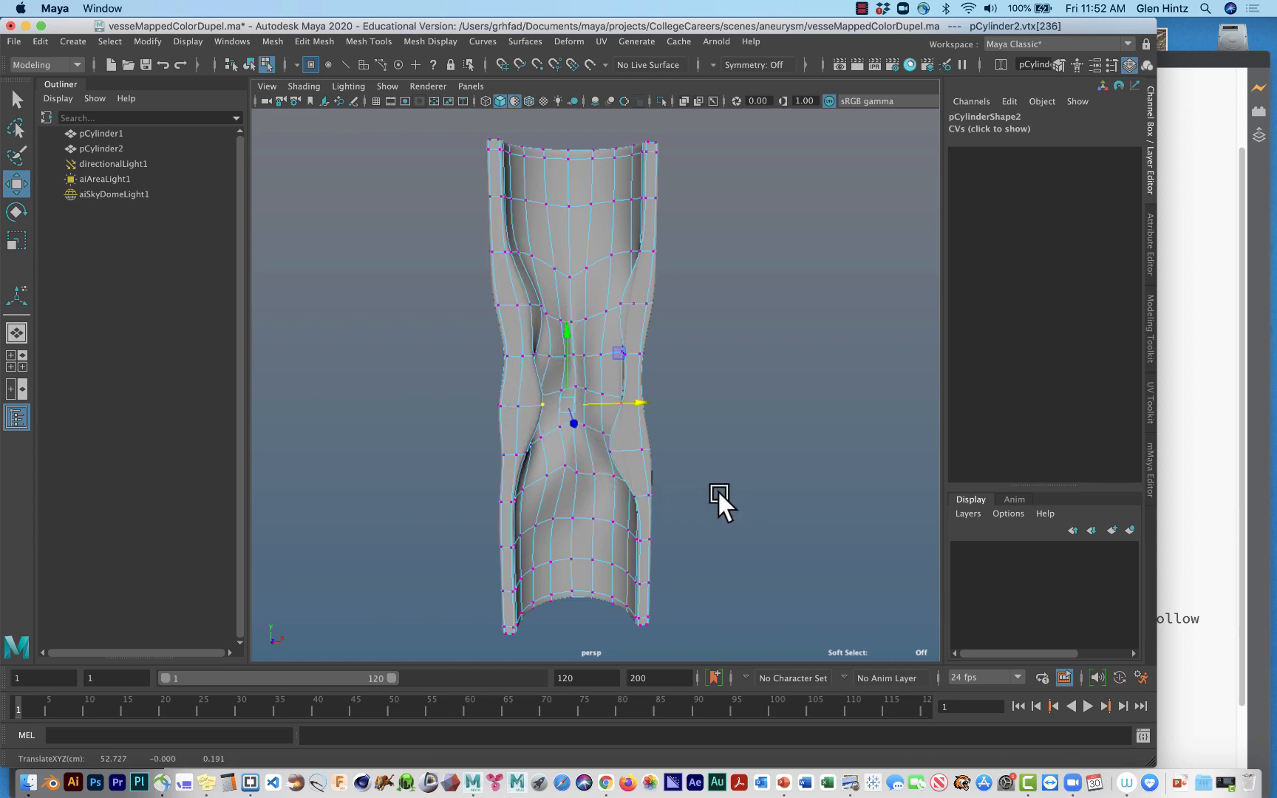
Shift two inner-wall vertices behind the mid-height narrowing along X toward the centre of the channel, and clear the selection.
left_click_drag(718, 489, 541, 489, "alt")
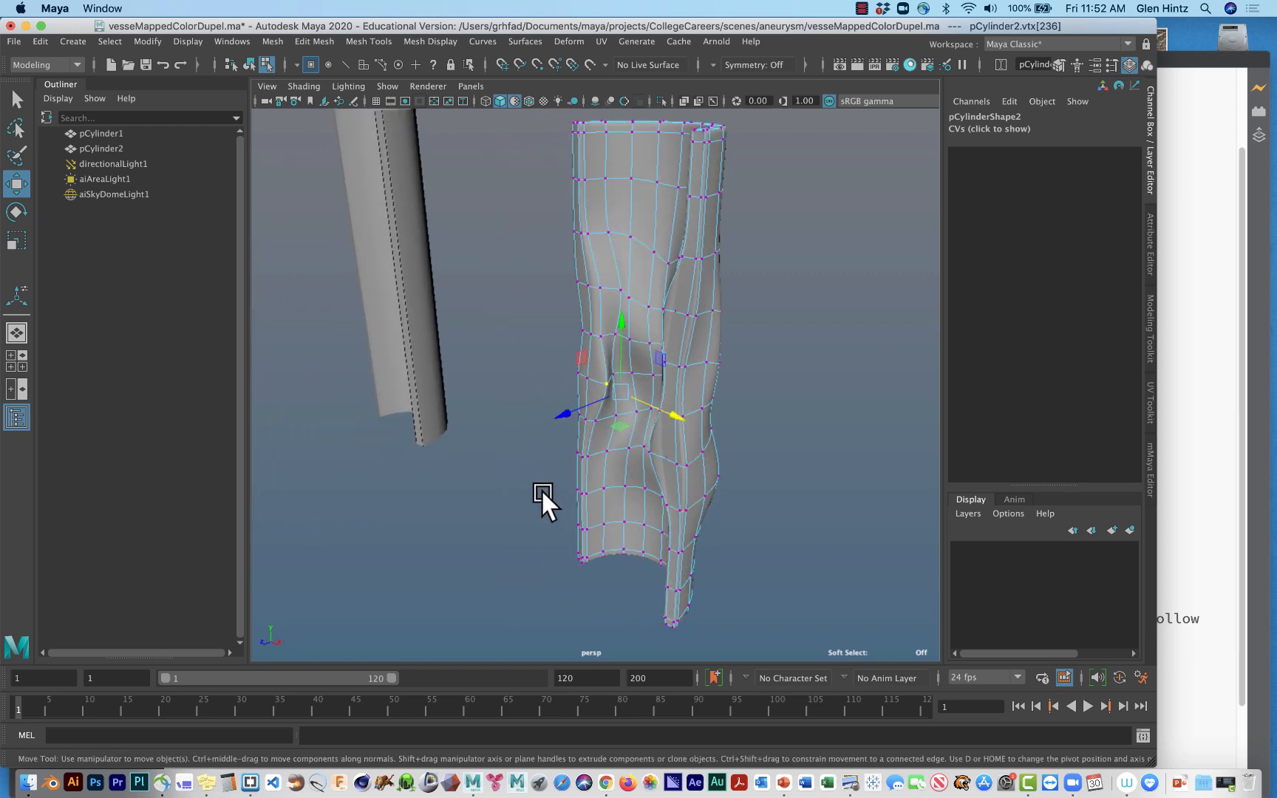
left_click(630, 370)
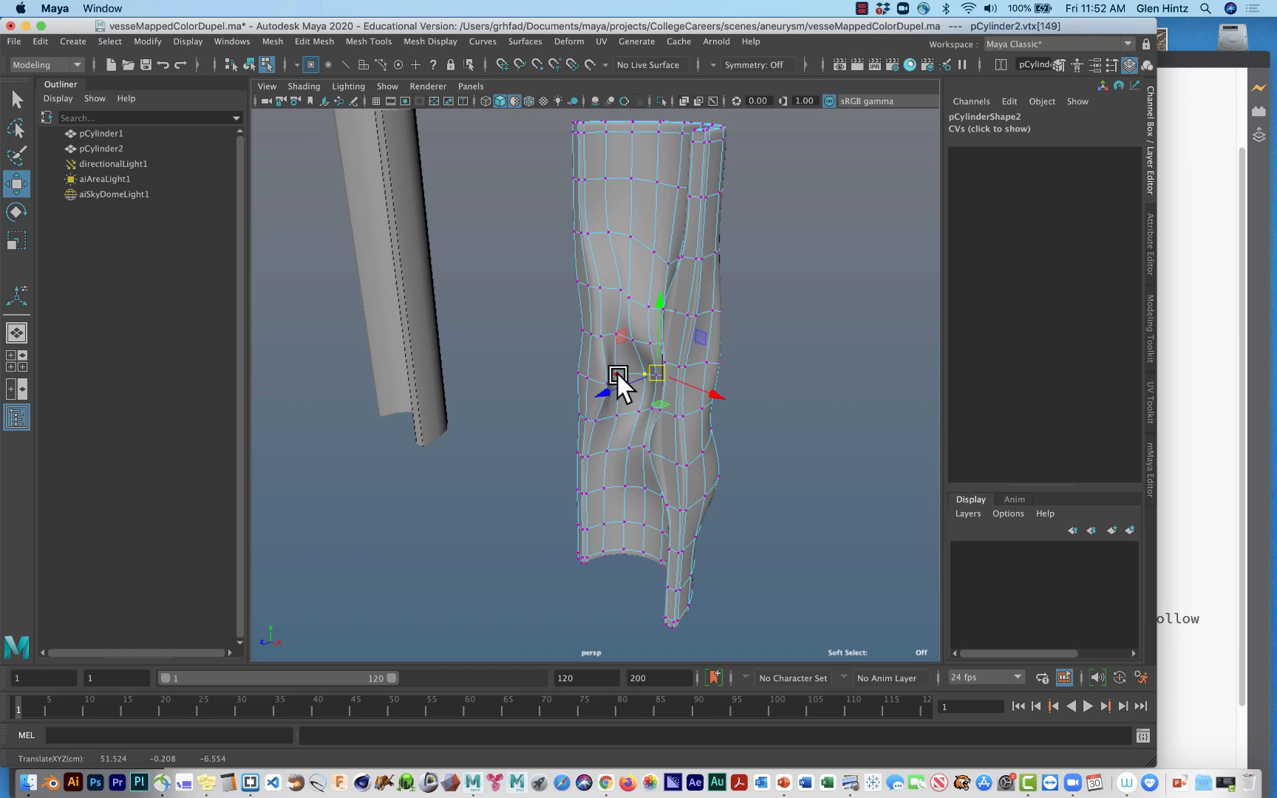
left_click(621, 377)
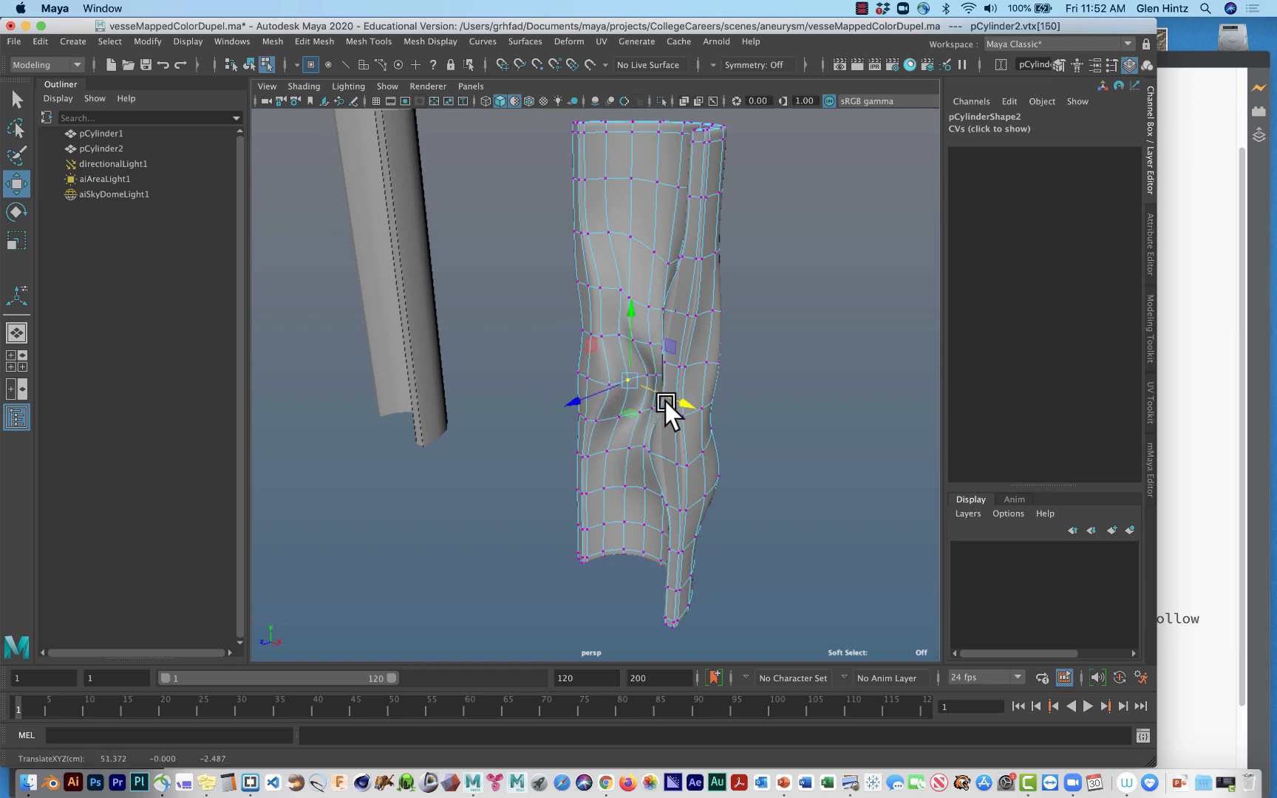
left_click(769, 450)
Move two outer-wall vertices above the lower bulge outward along Z.
left_click_drag(726, 504, 888, 528, "alt")
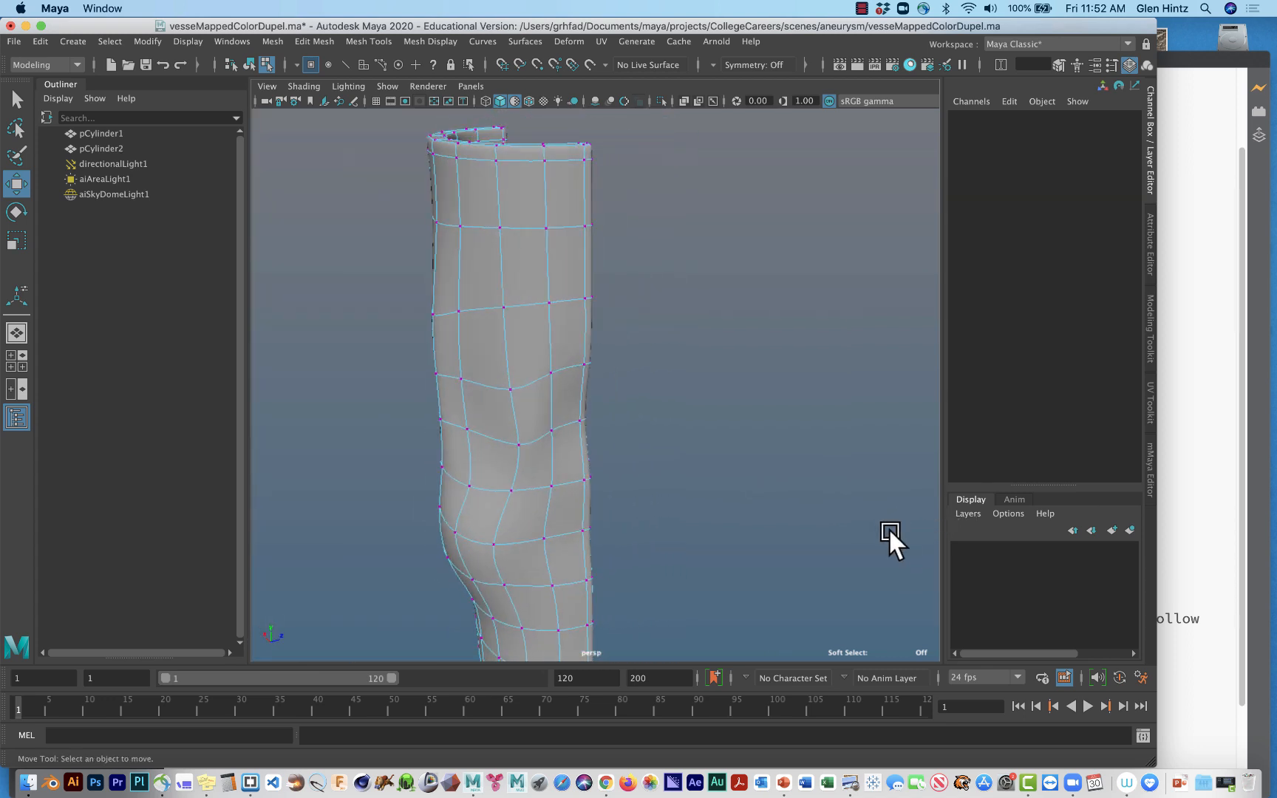
left_click(457, 377)
left_click(471, 418)
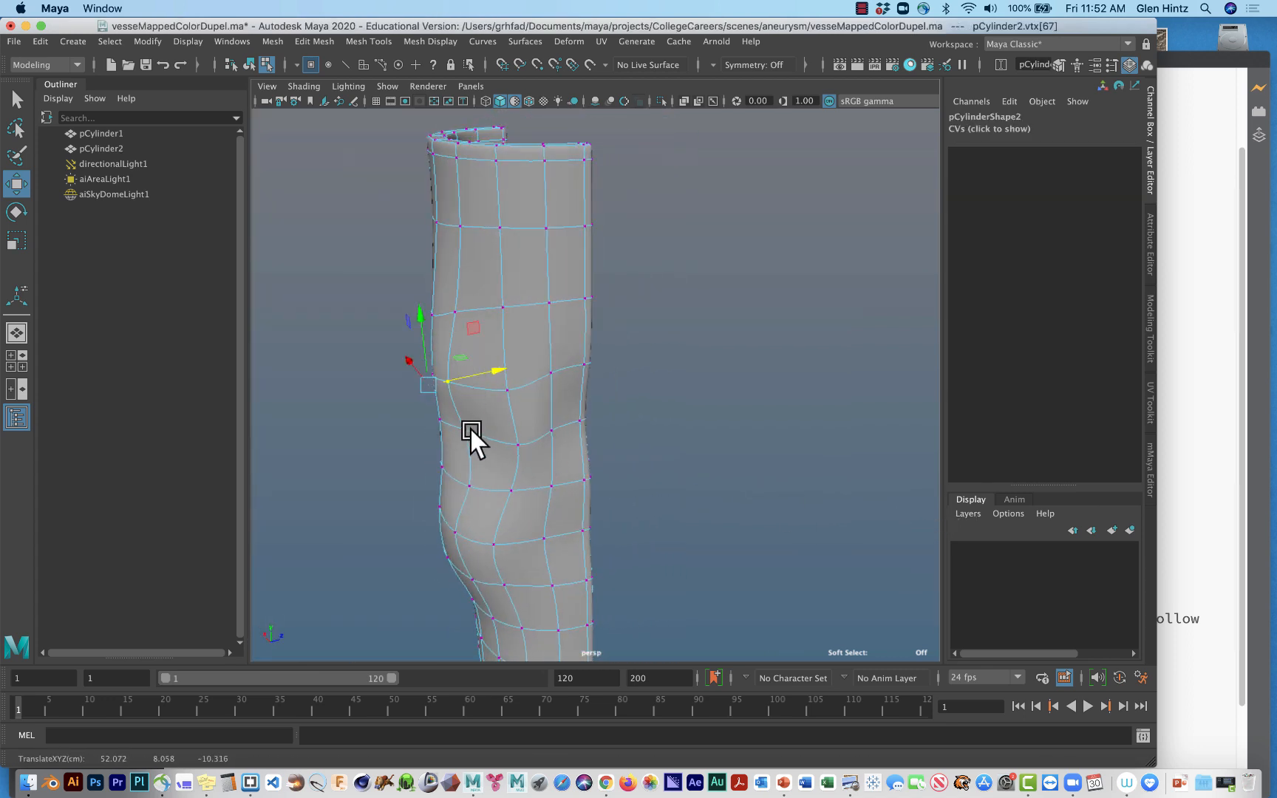
left_click_drag(478, 411, 449, 420)
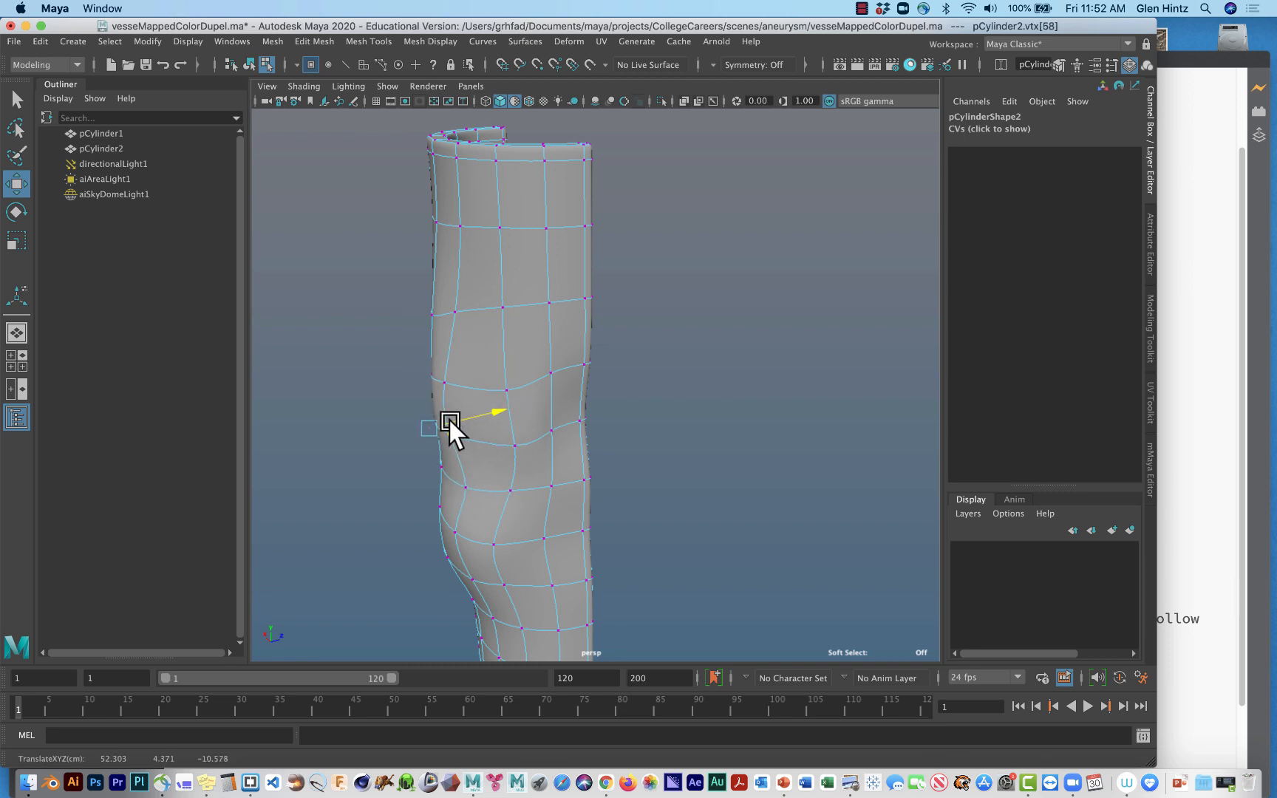
left_click(463, 486)
Pull neighbouring mid-height vertices on the -X side of the outer wall outward along X to form a side bulge.
left_click(516, 449)
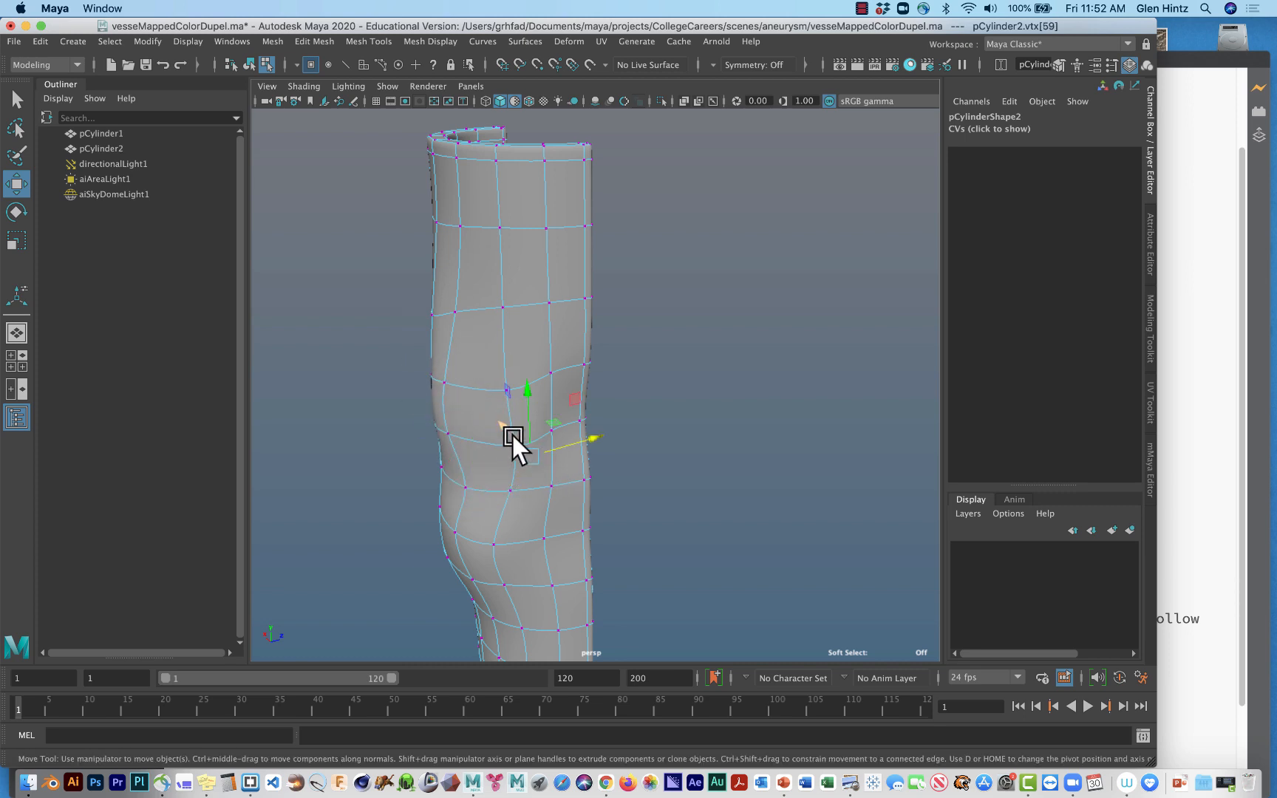
left_click_drag(507, 429, 535, 443)
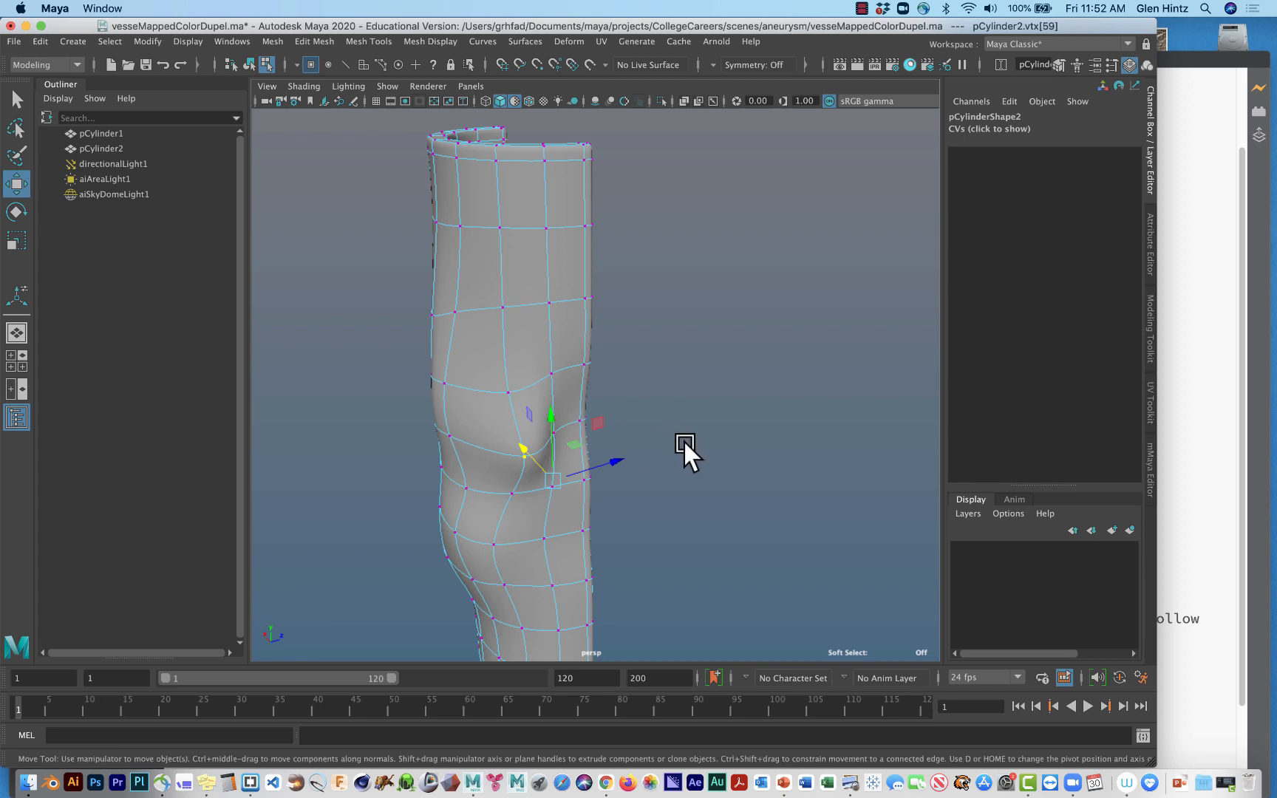
left_click(682, 439)
left_click(556, 429)
left_click_drag(538, 413, 571, 442)
left_click(556, 492)
left_click_drag(546, 488, 447, 439)
left_click(450, 447)
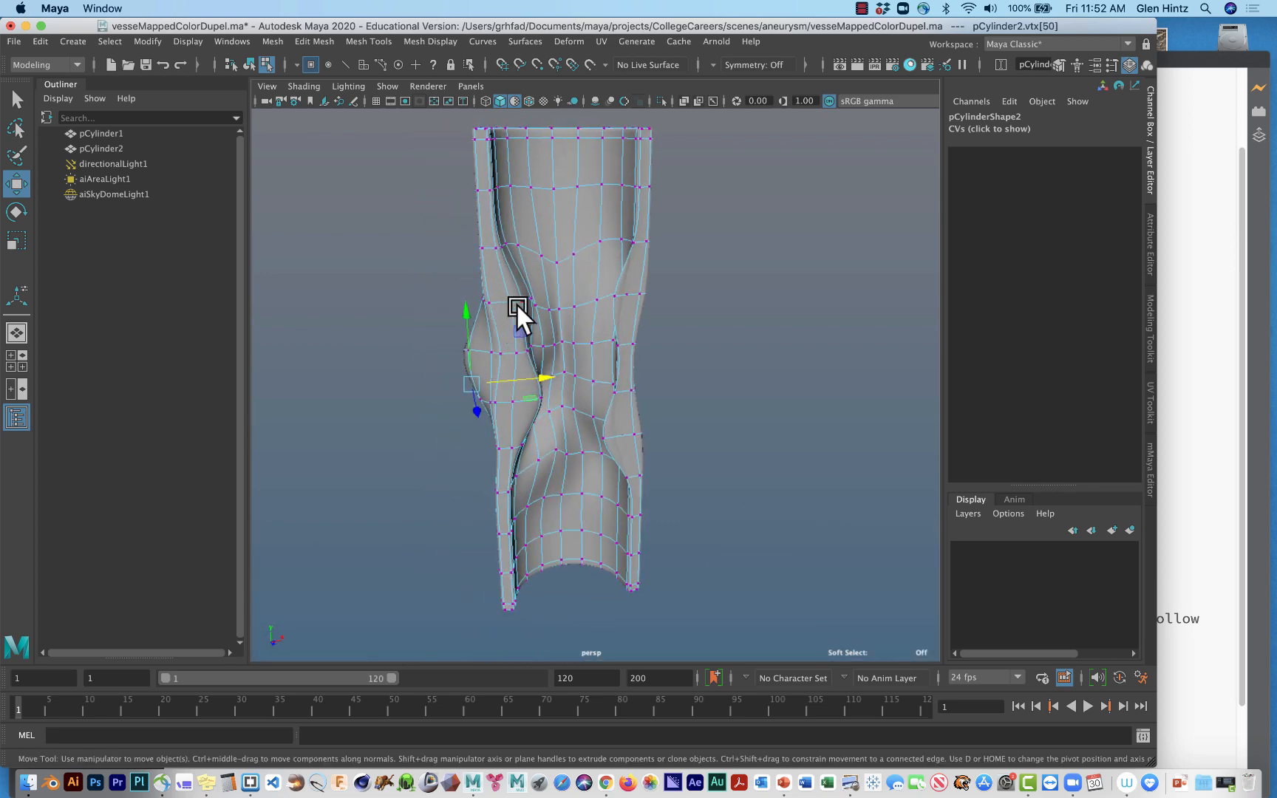
Shift the outer-wall vertex just above the lower back bulge outward along Z.
left_click_drag(620, 410, 399, 406, "alt")
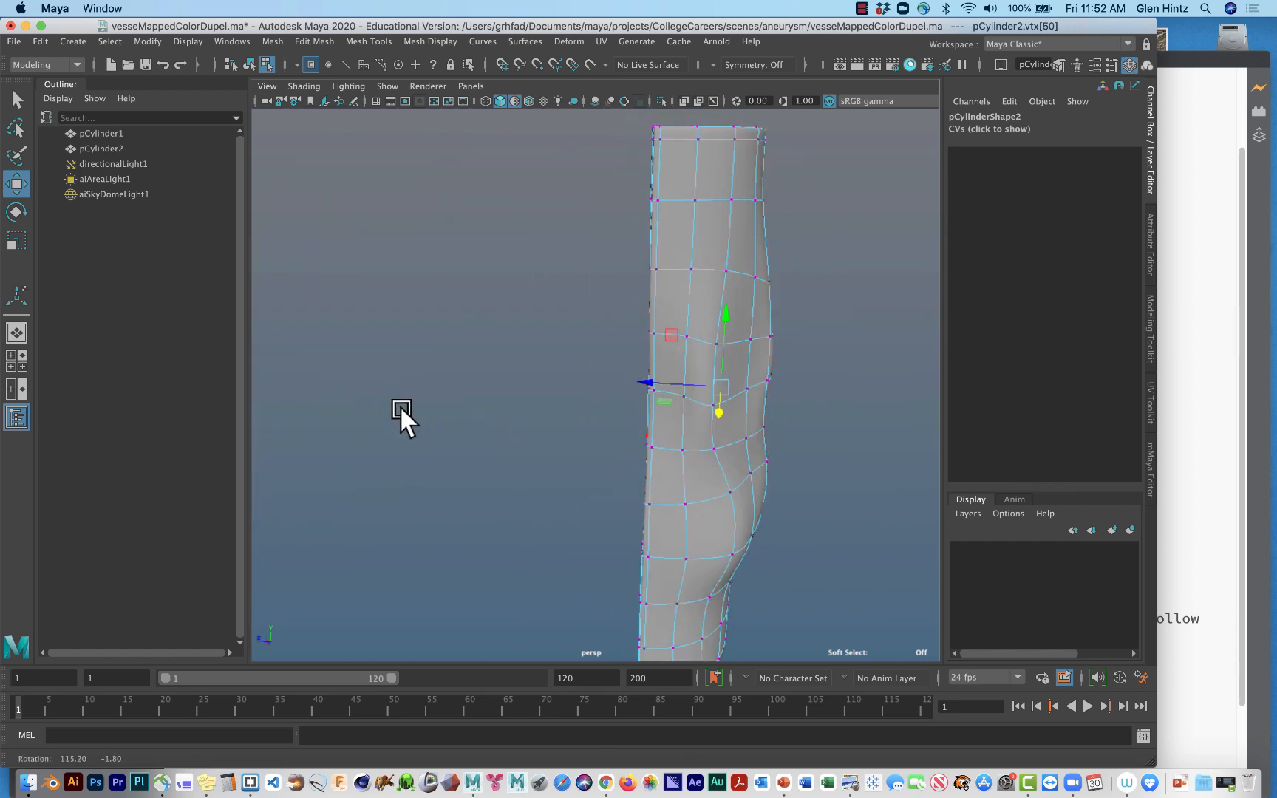
left_click(744, 440)
left_click_drag(744, 440, 729, 440)
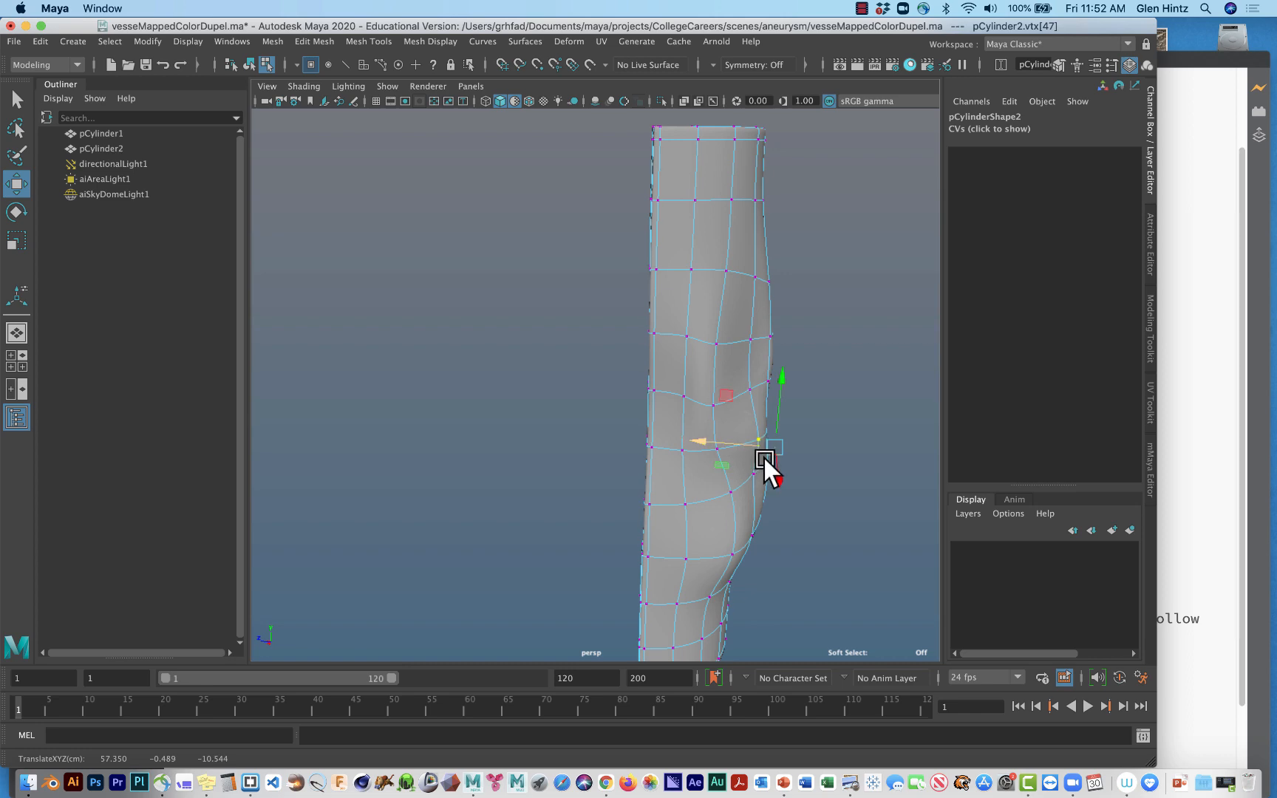
Move the protruding vertex of the -X side bulge back inward along X to soften the bulge.
left_click_drag(749, 456, 944, 449, "alt")
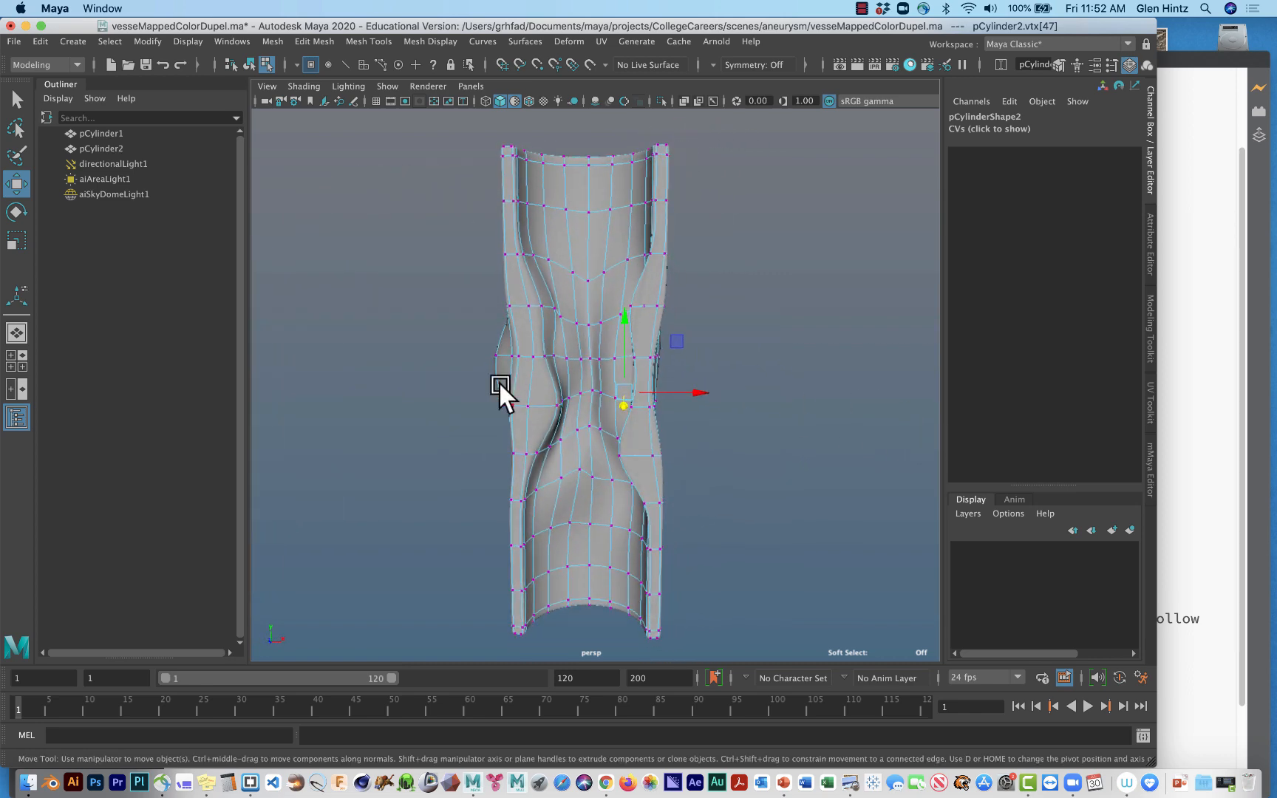
left_click(495, 352)
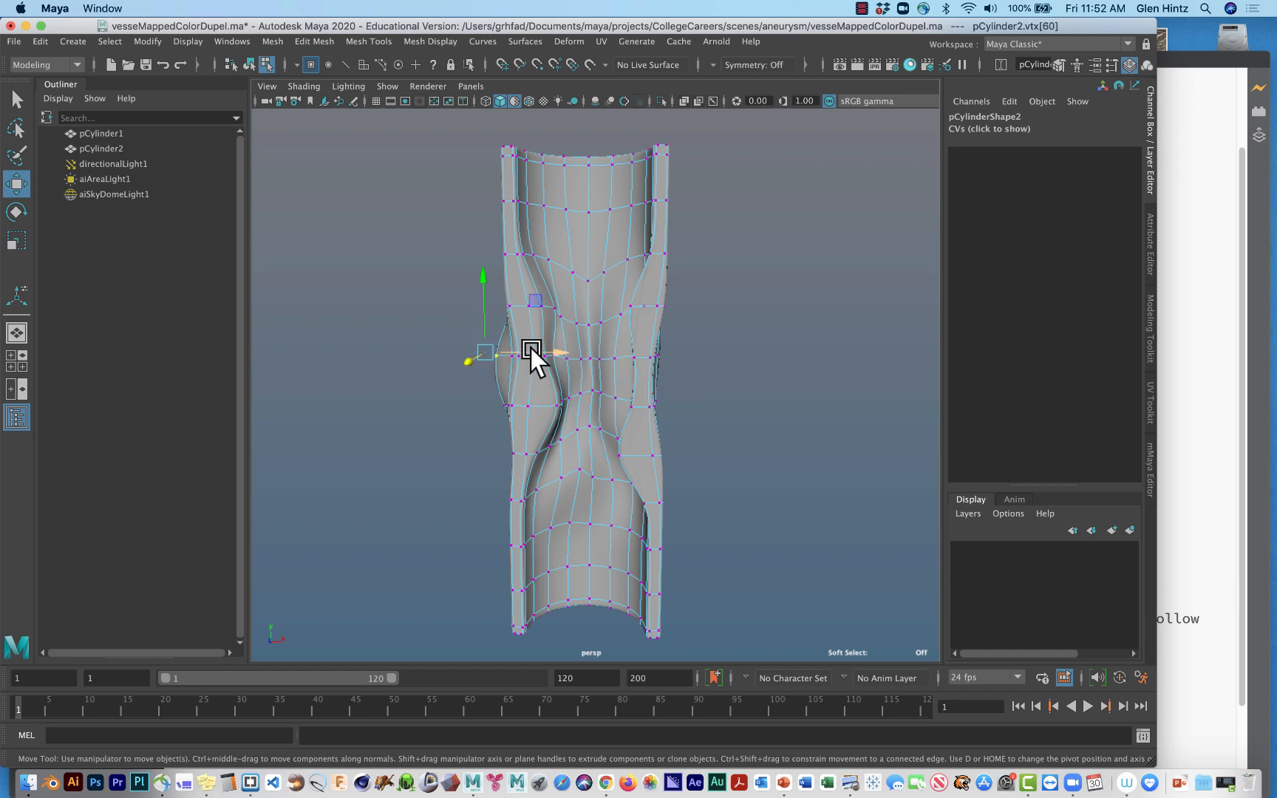
left_click_drag(531, 348, 560, 352)
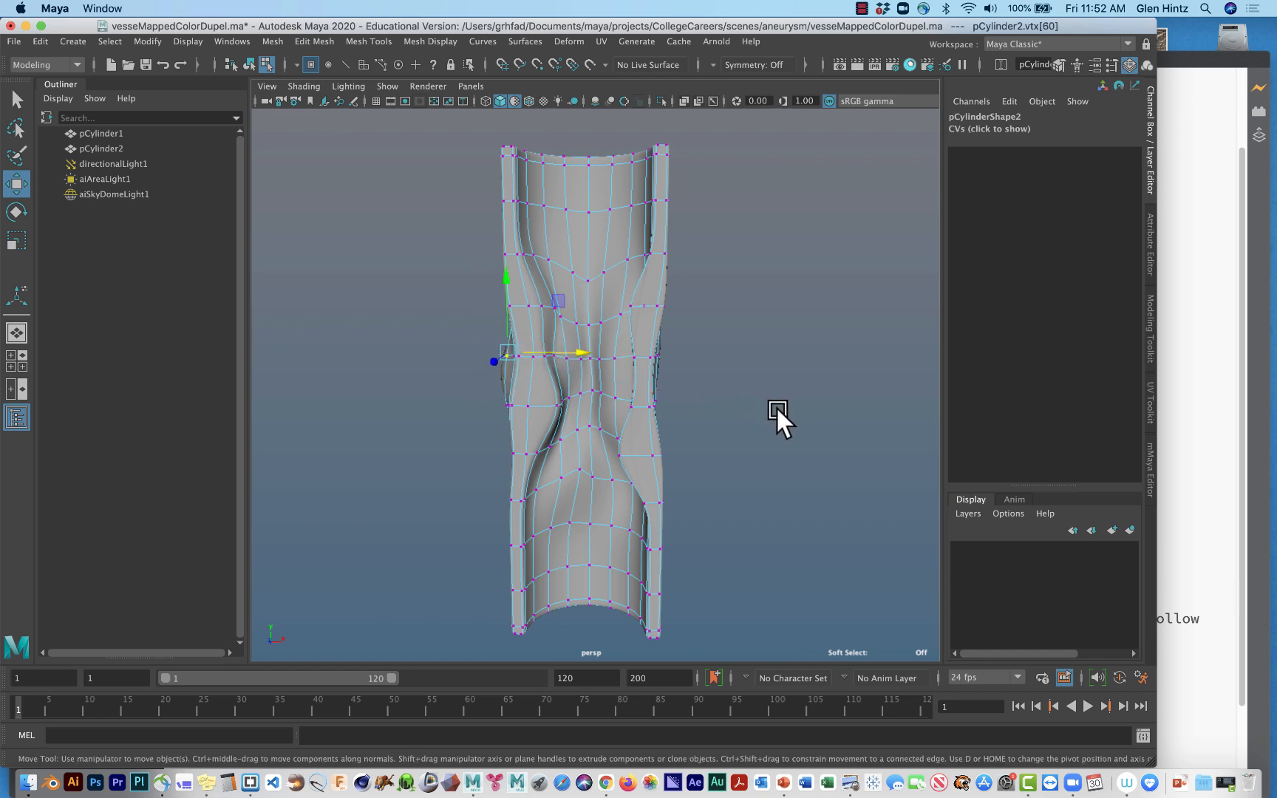
left_click(776, 406)
Check the deformed vessel from several angles, return it to object mode and deselect it.
scroll(734, 458, "up", 2)
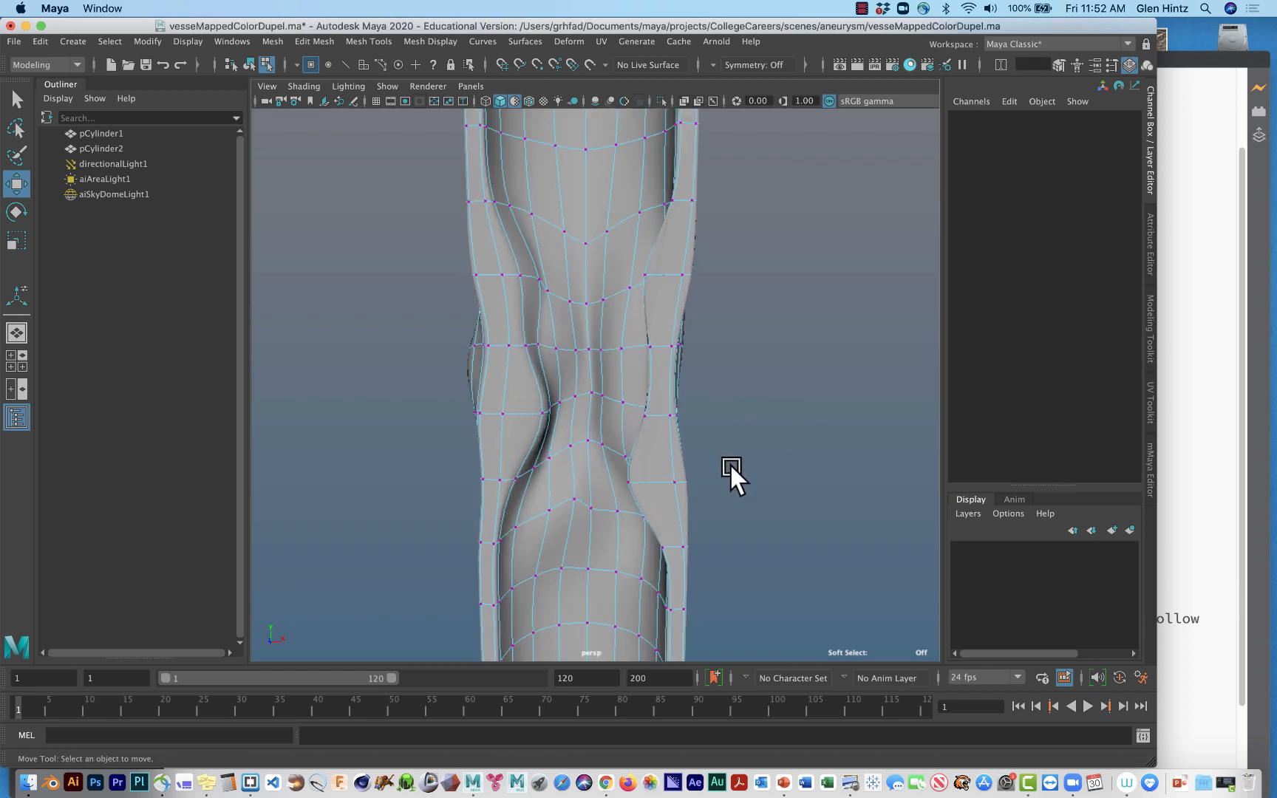
scroll(729, 464, "down", 5)
left_click_drag(725, 465, 739, 415, "alt")
left_click(574, 358)
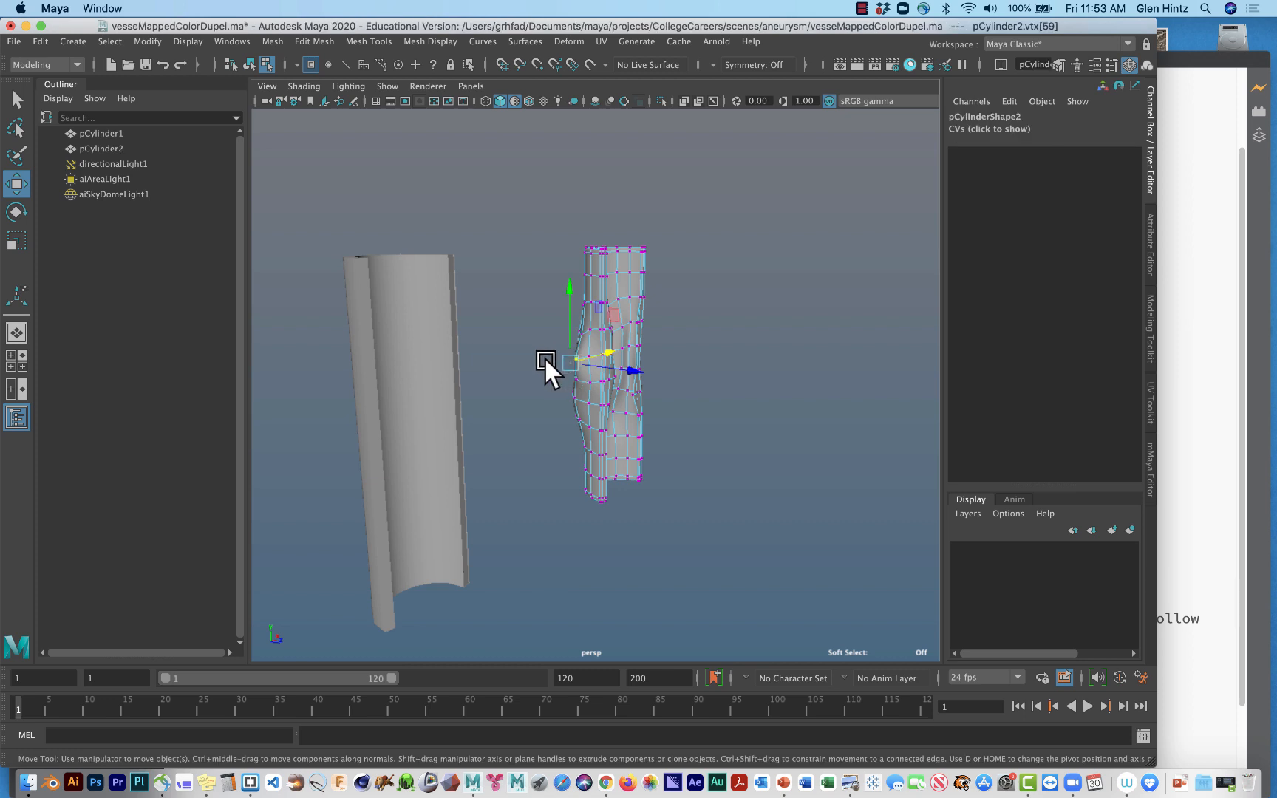
left_click_drag(696, 390, 665, 461, "alt")
left_click(729, 565)
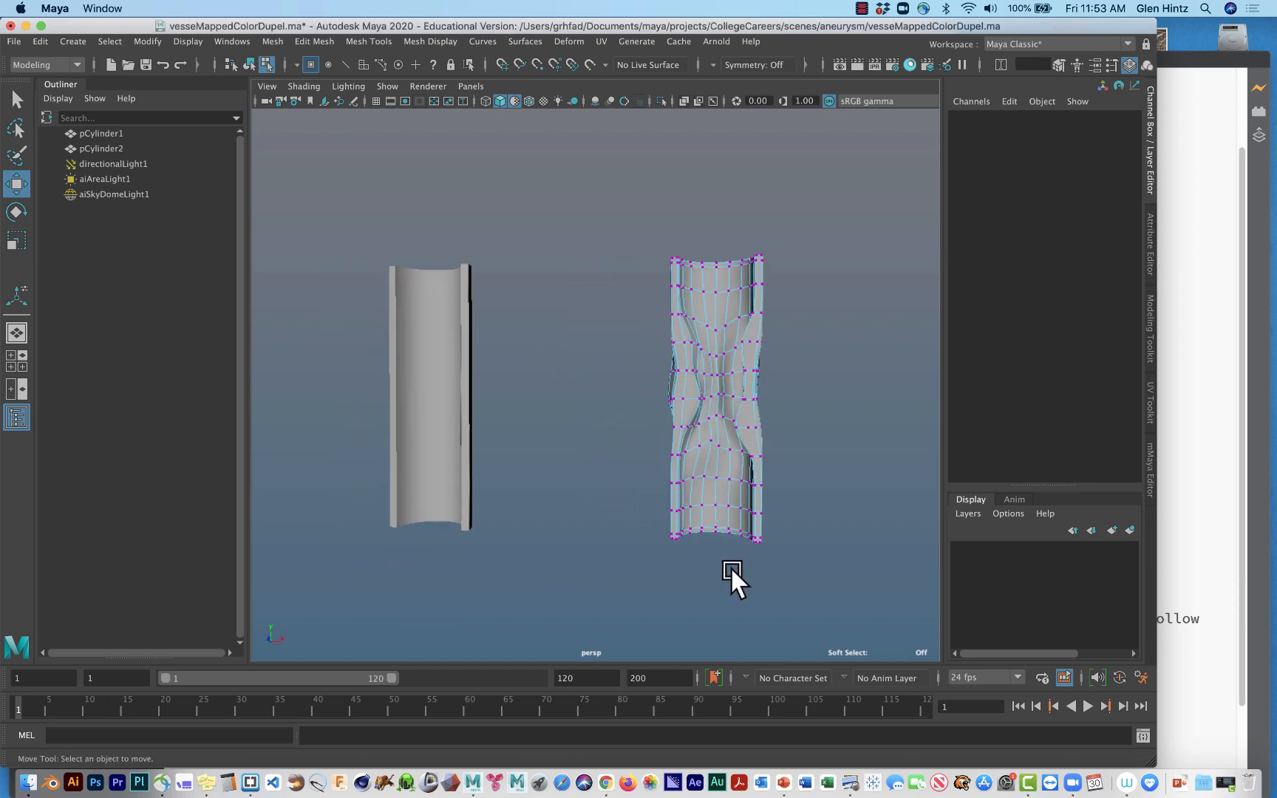
right_click_drag(721, 363, 799, 341)
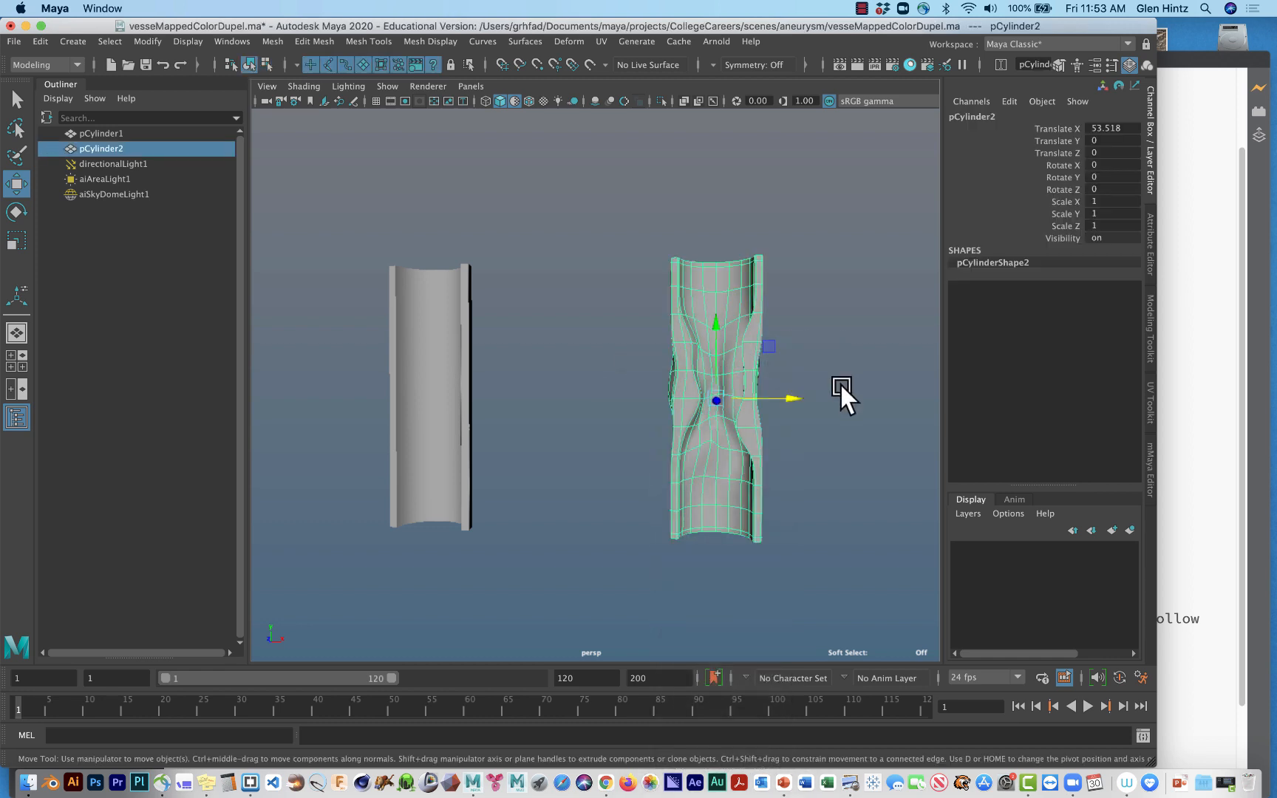
left_click(838, 382)
left_click_drag(849, 480, 875, 482, "alt")
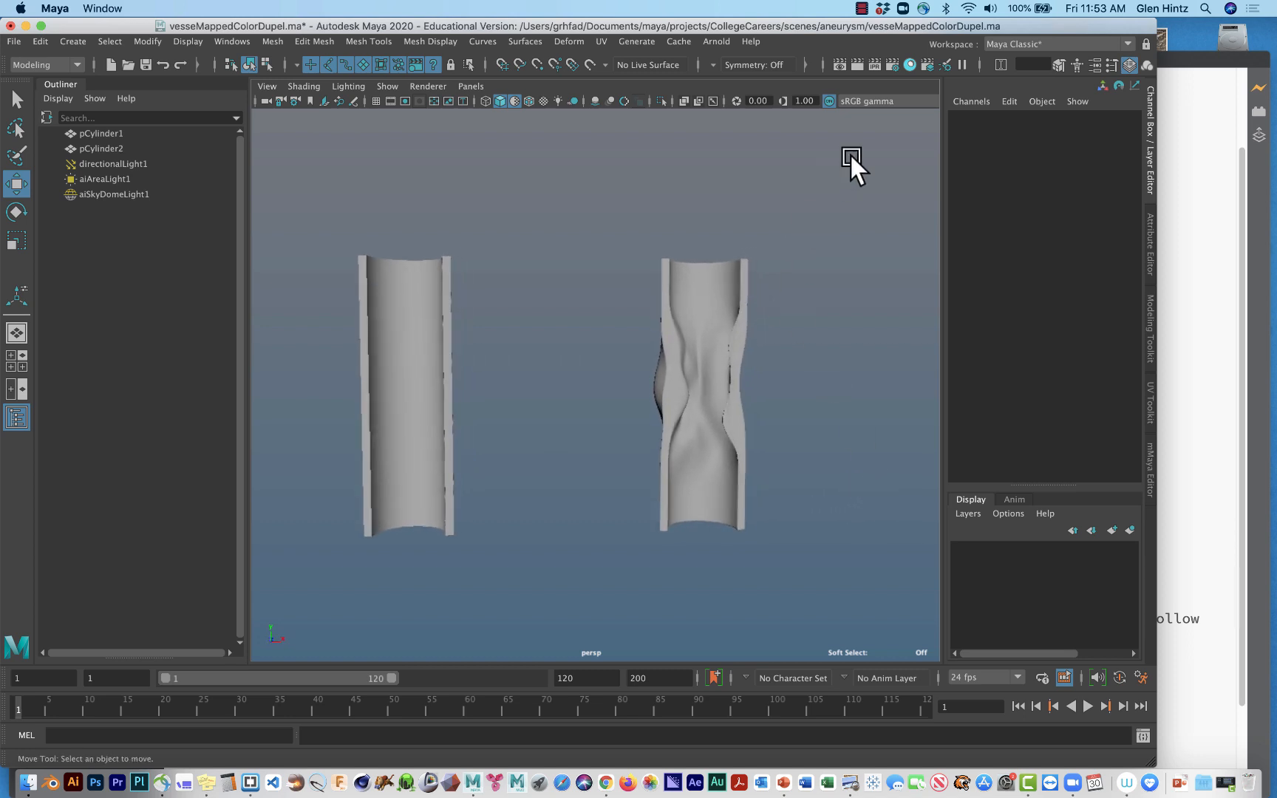